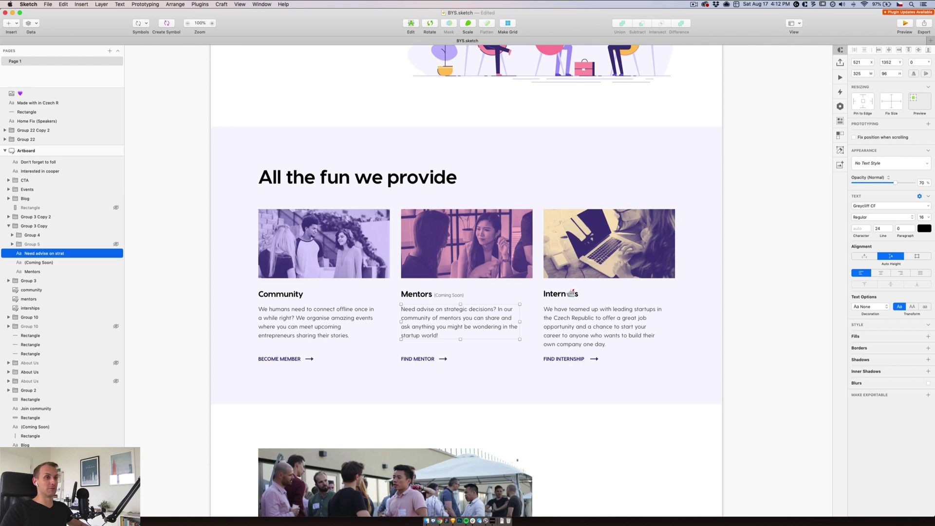
Switch to Webflow in Chrome and open the Fonts settings of the BeforeYouShine project
key("super+m")
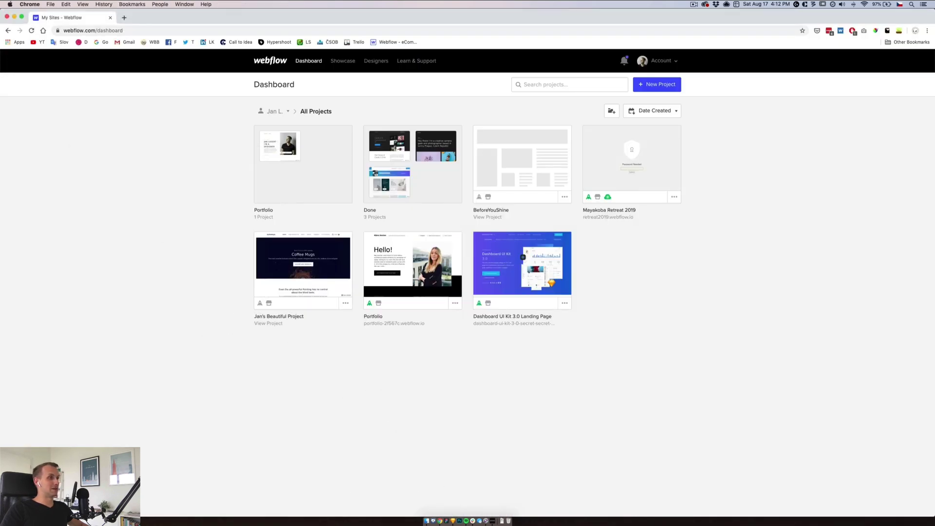
left_click(564, 197)
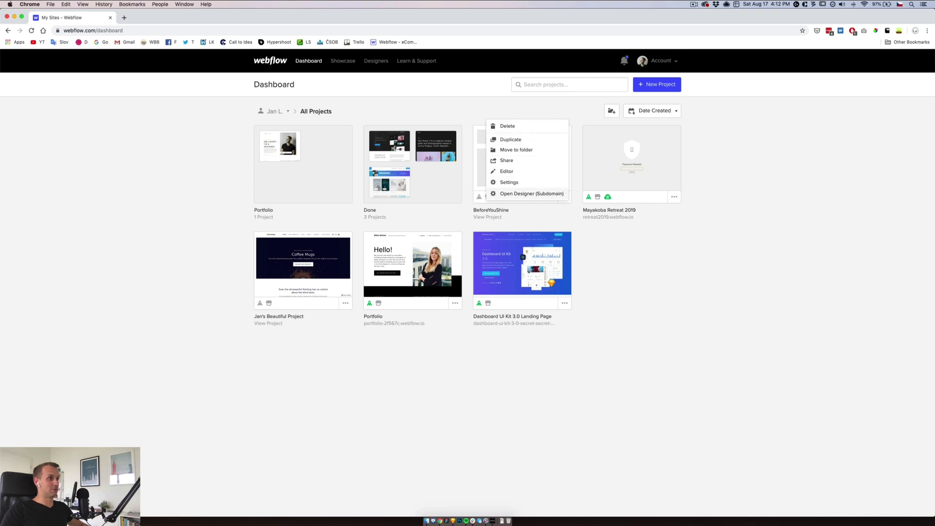
left_click(509, 182)
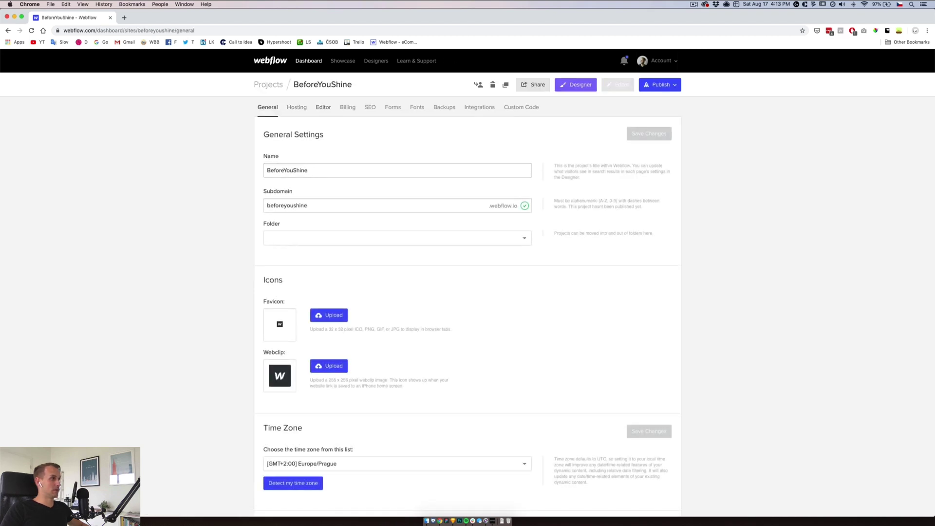
left_click(417, 107)
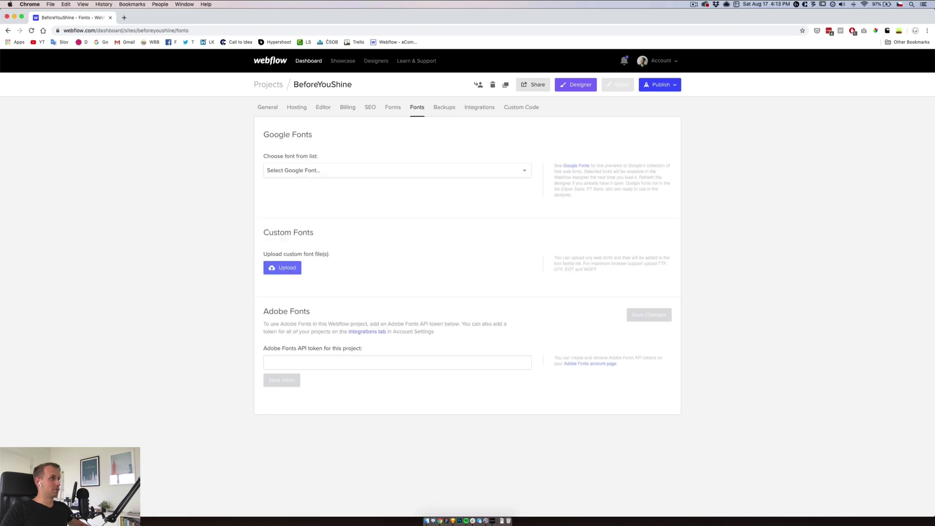
Choose all the GreycliffCF and VisbyCF font files from the BeforeYouShine folder for upload as custom fonts
scroll(468, 282, "down", 2)
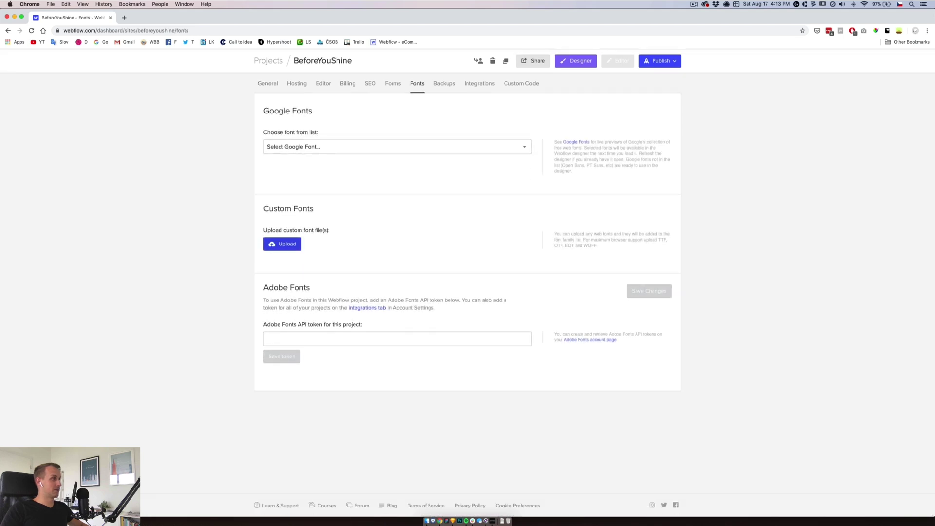
left_click(284, 244)
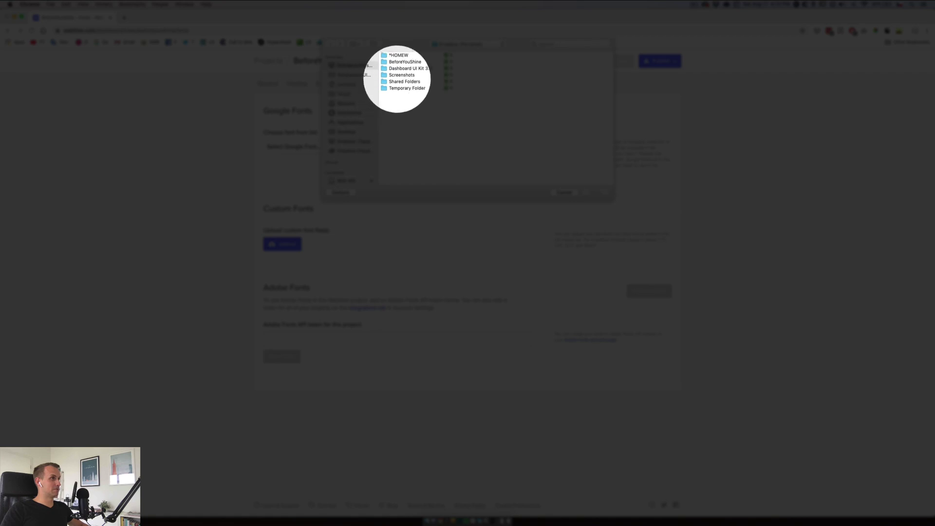
left_click(407, 62)
left_click(470, 56)
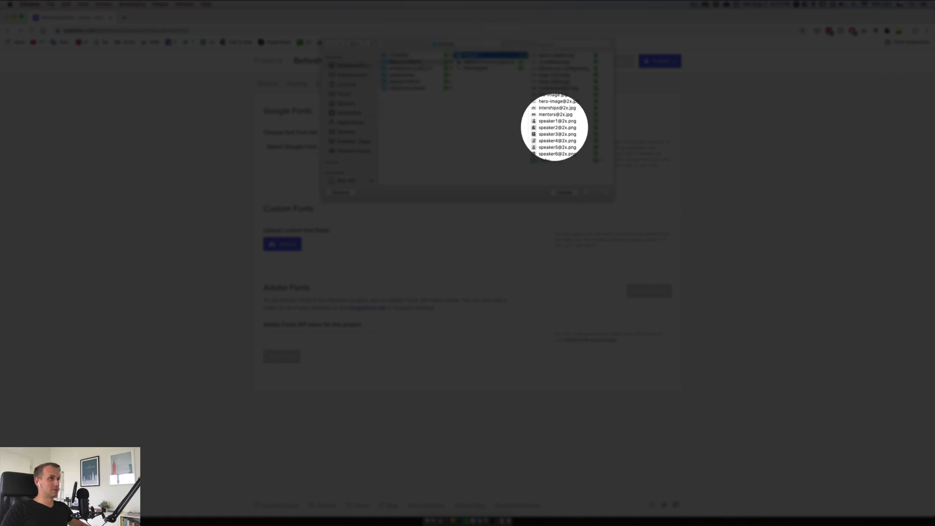
left_click(547, 161)
left_click_drag(576, 147, 559, 66)
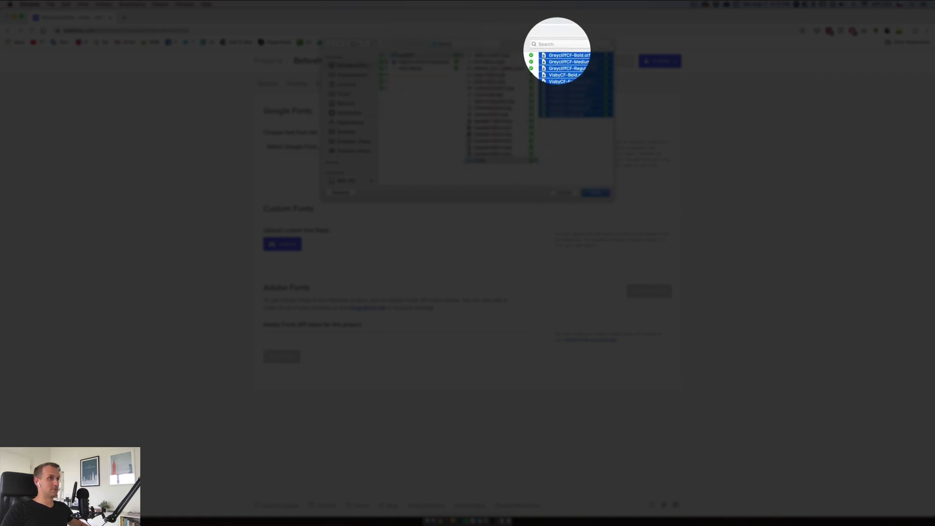
left_click(600, 193)
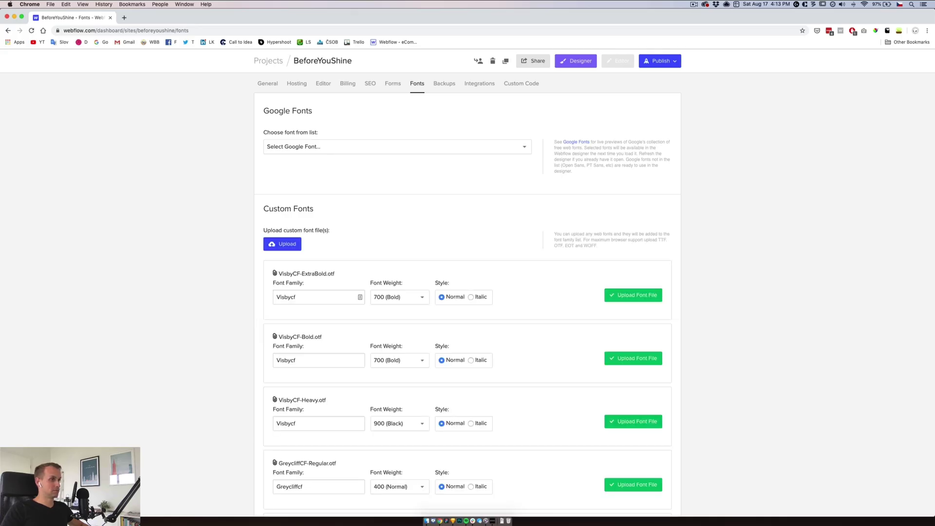
Upload each queued GreycliffCF and VisbyCF font file to install it in the project
scroll(467, 283, "down", 3)
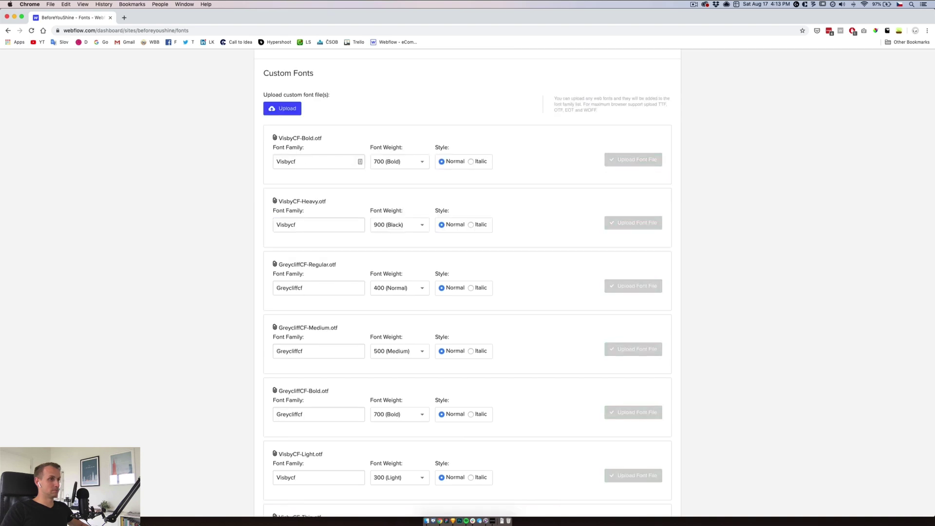
left_click(633, 223)
left_click(633, 160)
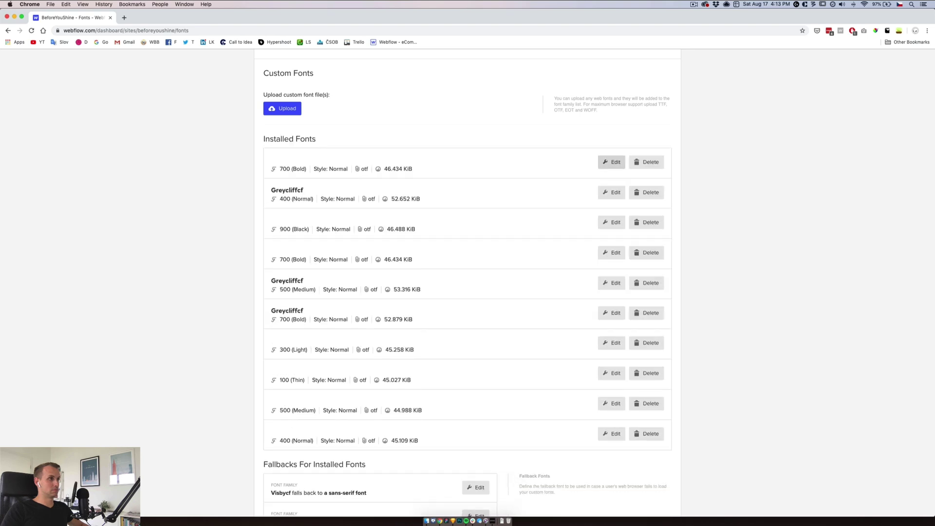
Open the BeforeYouShine project in the Designer and set the Body (All Pages) font to Greycliffcf
scroll(468, 282, "up", 5)
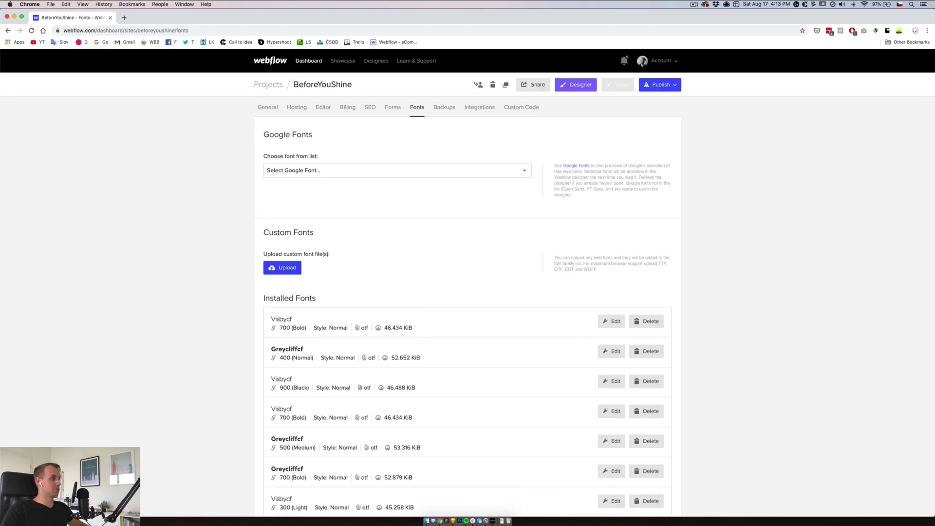
left_click(268, 85)
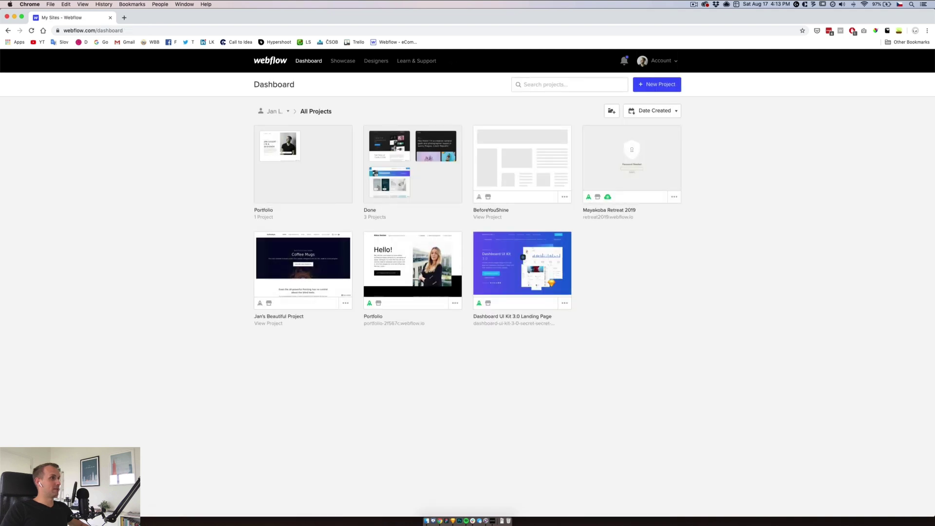
left_click(521, 160)
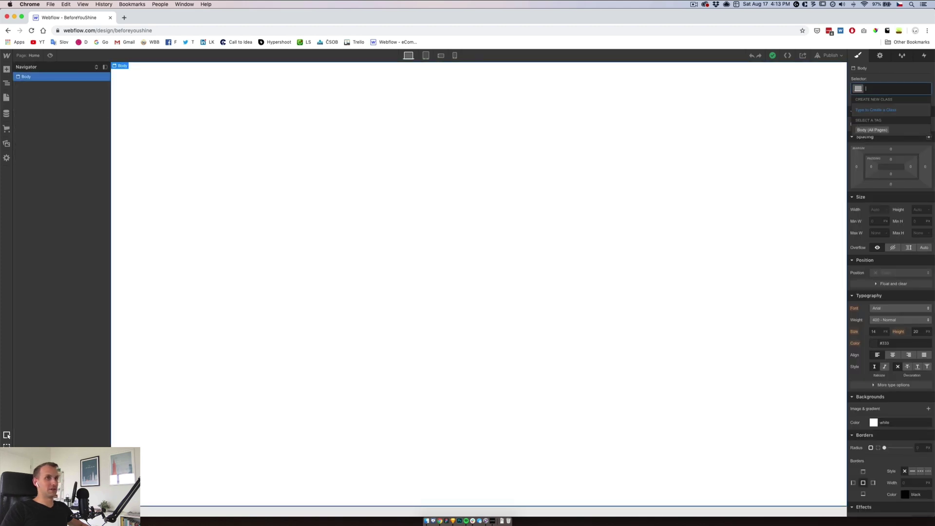
left_click(900, 308)
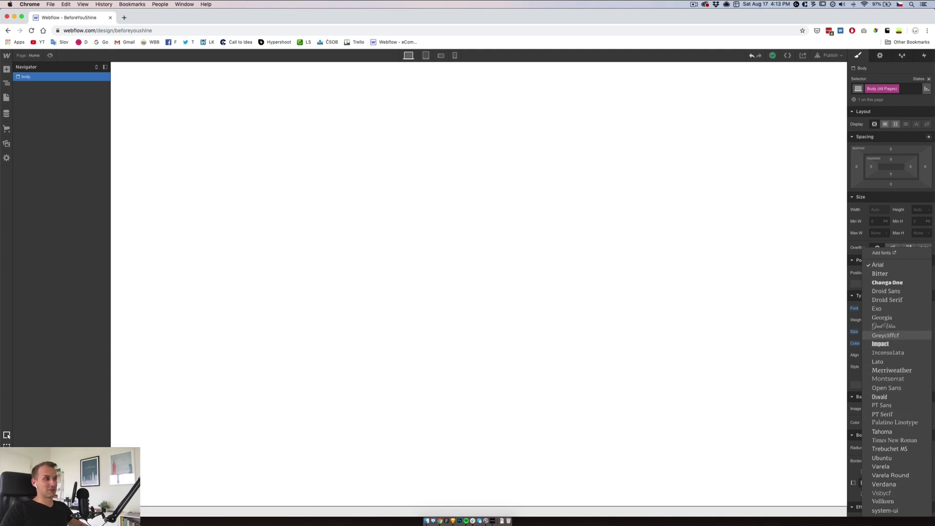
left_click(885, 335)
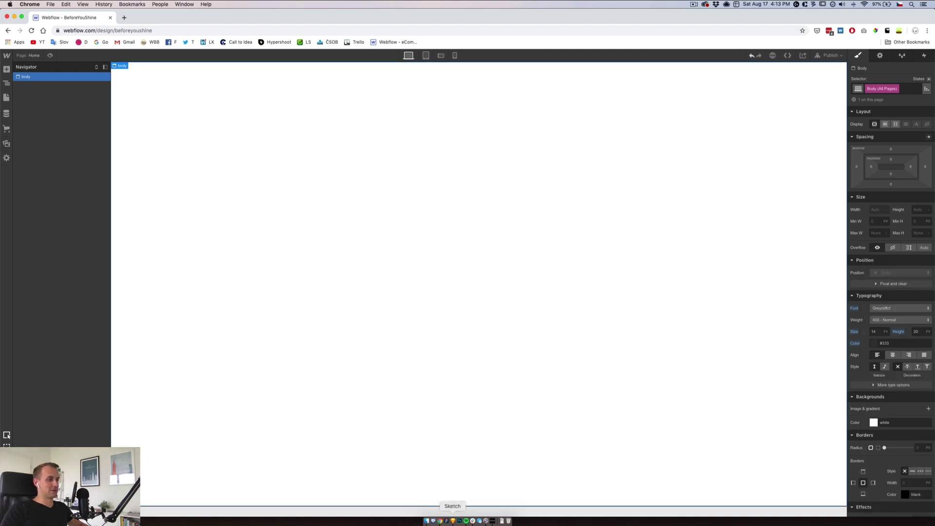
Check the paragraph text in the Sketch design and set the Webflow body text to size 16 px with line height 24 px
left_click(453, 521)
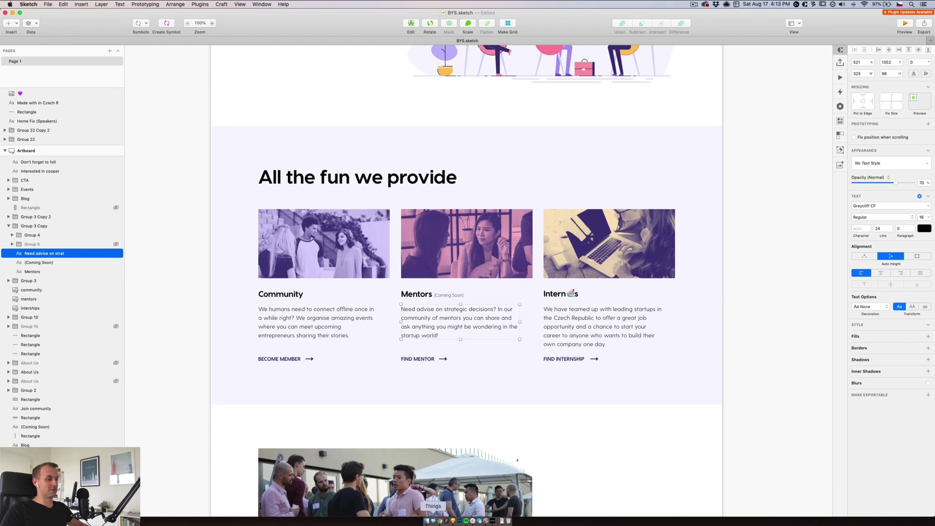
left_click(440, 521)
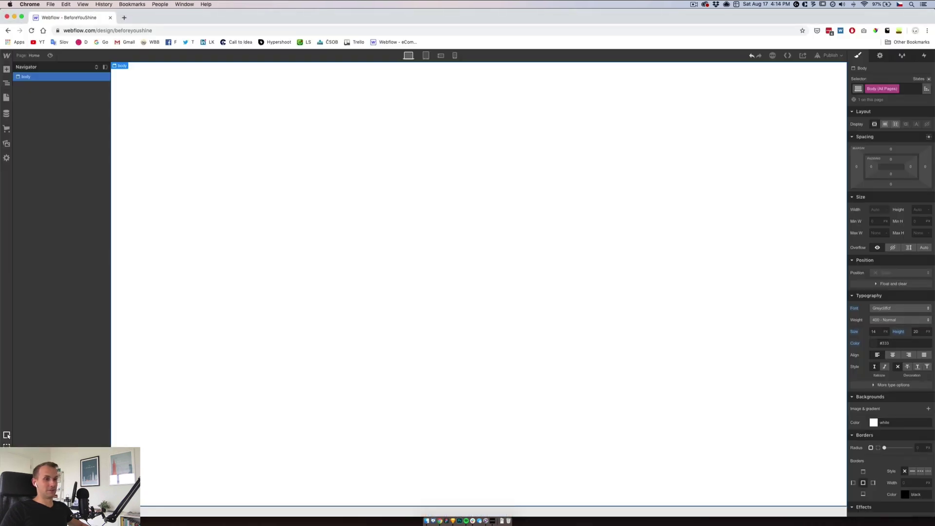
left_click(875, 332)
type("16")
key("Tab")
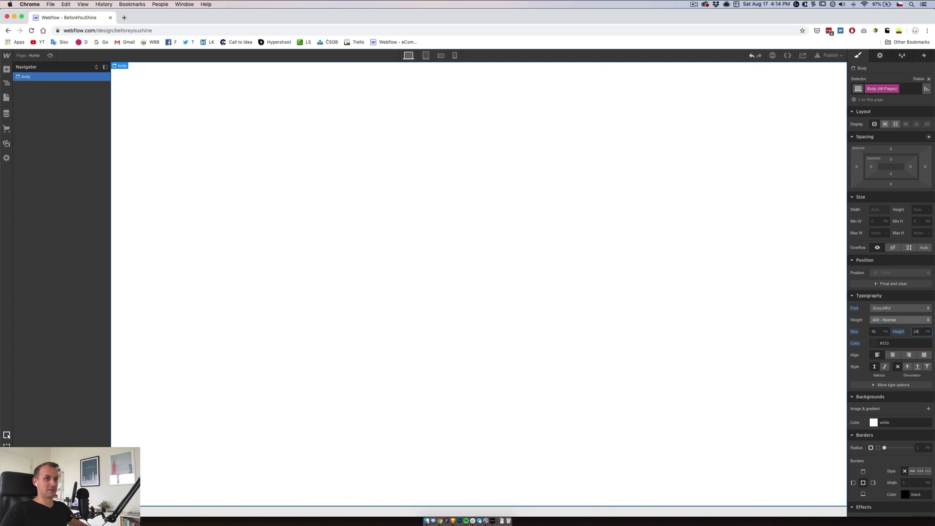
Choose 400 - Normal as the font weight for the Body (All Pages) tag
left_click(901, 320)
left_click(900, 320)
left_click(900, 320)
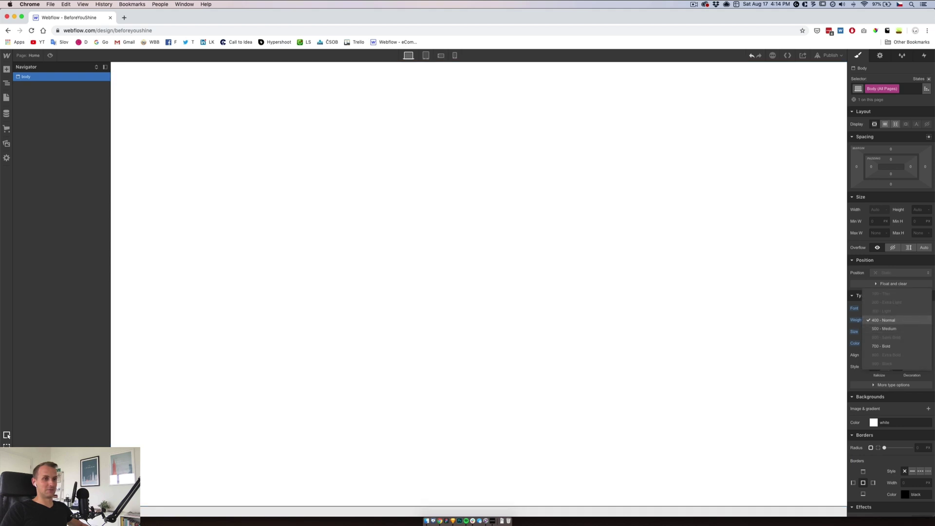
left_click(900, 320)
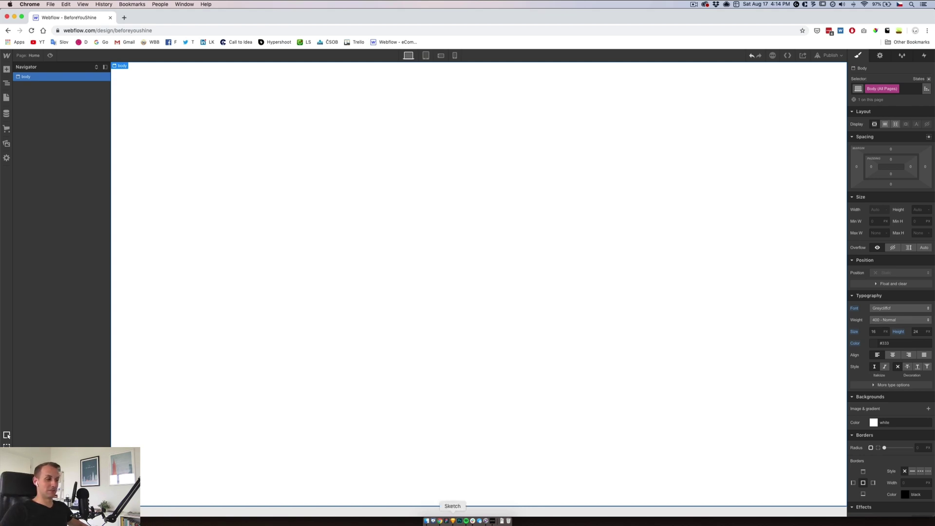
Check the paragraph's text colour in the Sketch design and set the Webflow body text colour to 000
left_click(449, 521)
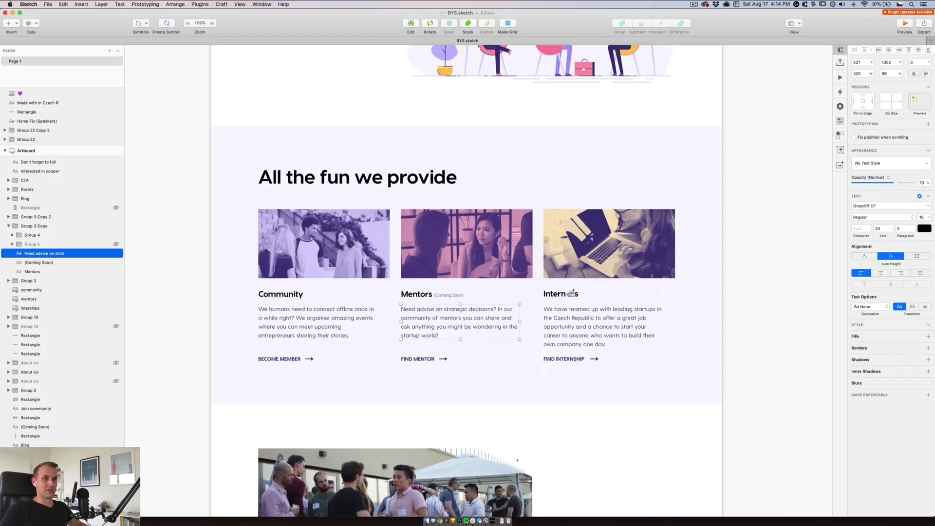
left_click(925, 229)
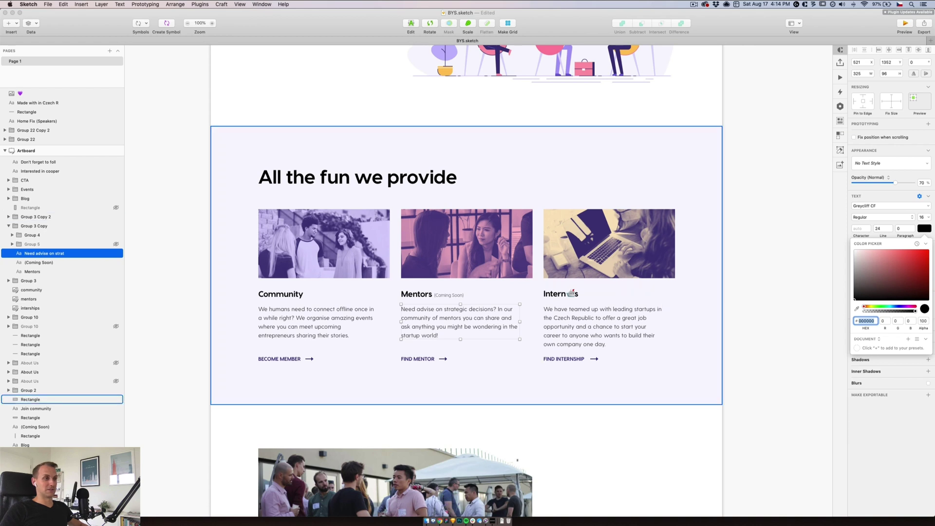
key("Escape")
left_click(439, 521)
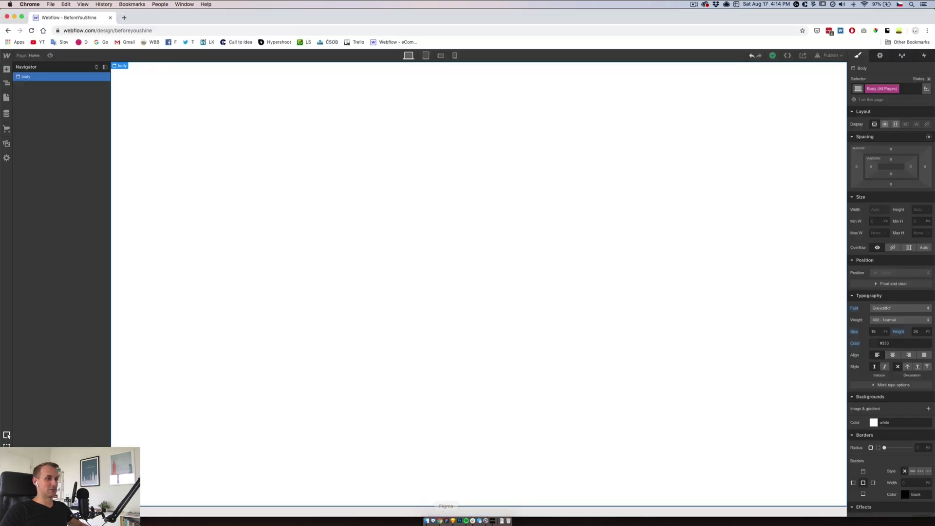
left_click(900, 343)
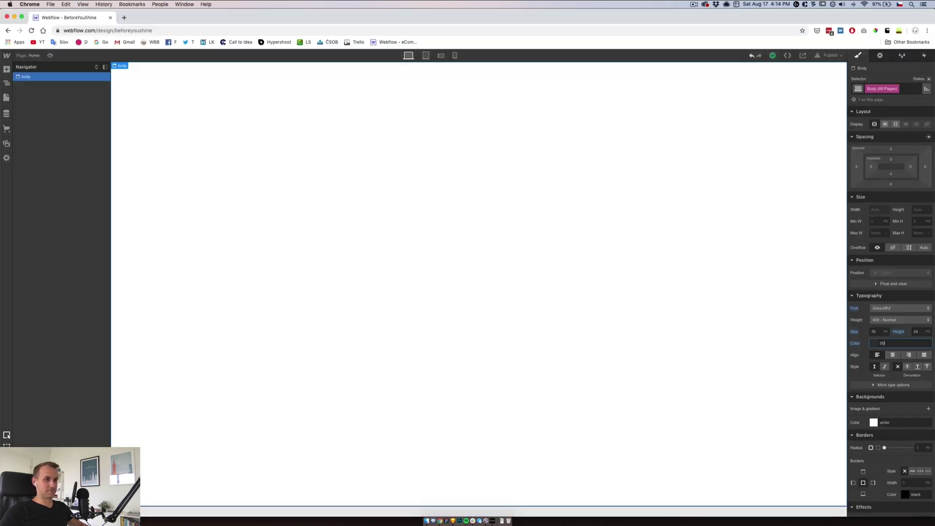
type("000")
key("Return")
Set the body text colour's alpha to 70 percent
scroll(891, 341, "down", 4)
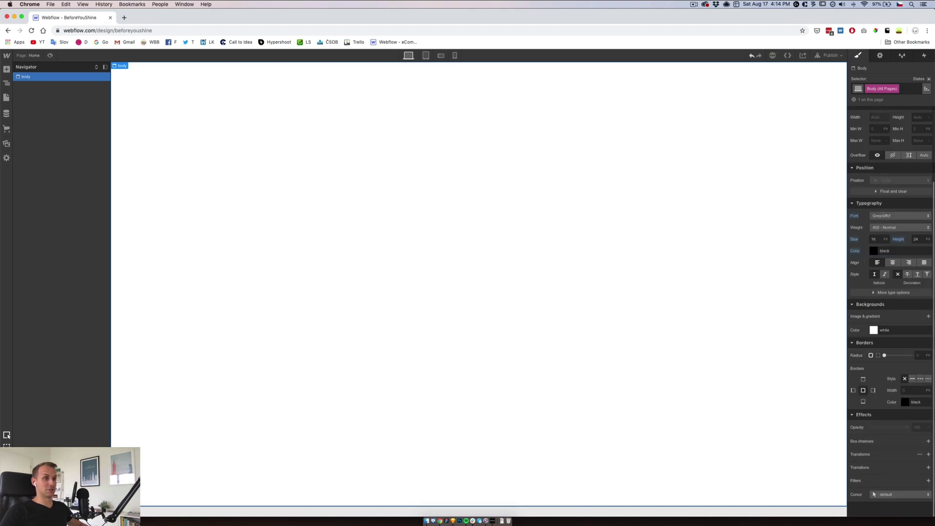
left_click(874, 251)
left_click(924, 340)
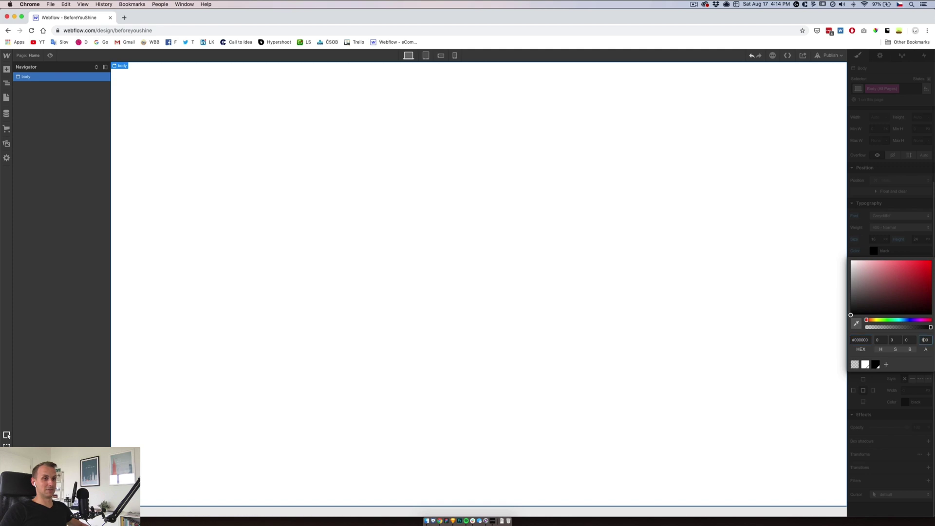
type("70")
key("Return")
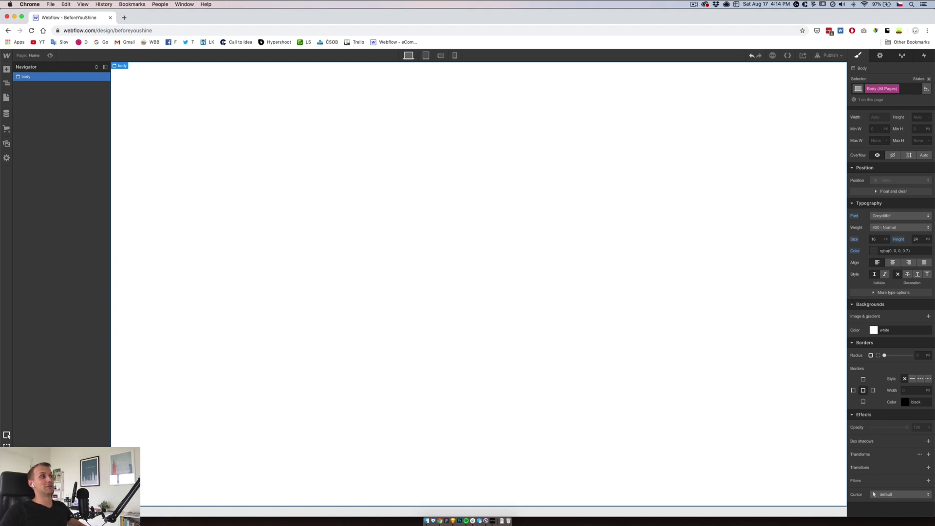
key("Escape")
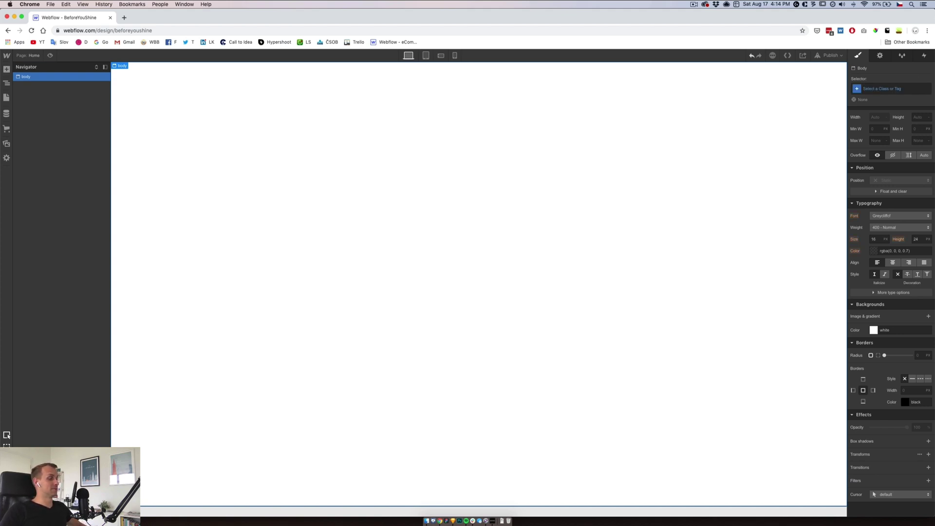
Review the page header in the Sketch design and add a Navbar component to the Webflow page body
left_click(447, 521)
key("Escape")
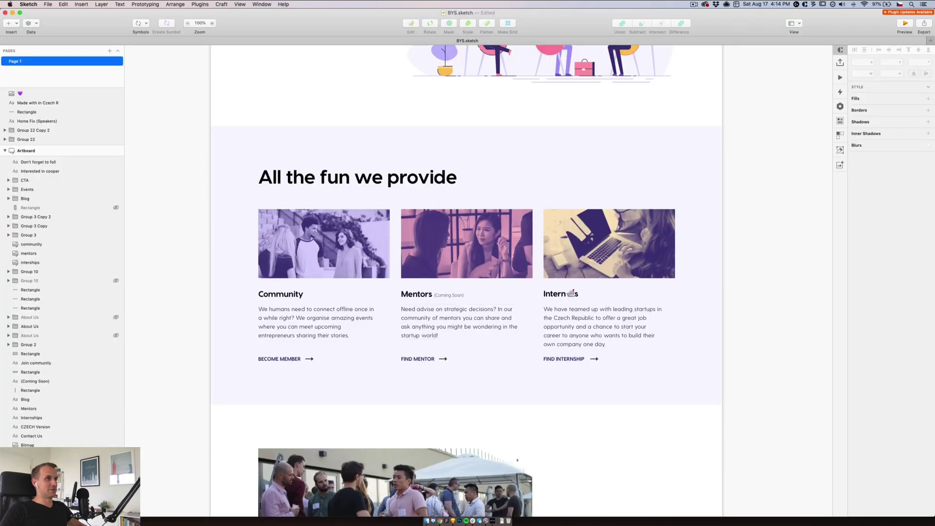
scroll(478, 280, "up", 8)
scroll(519, 281, "down", 5)
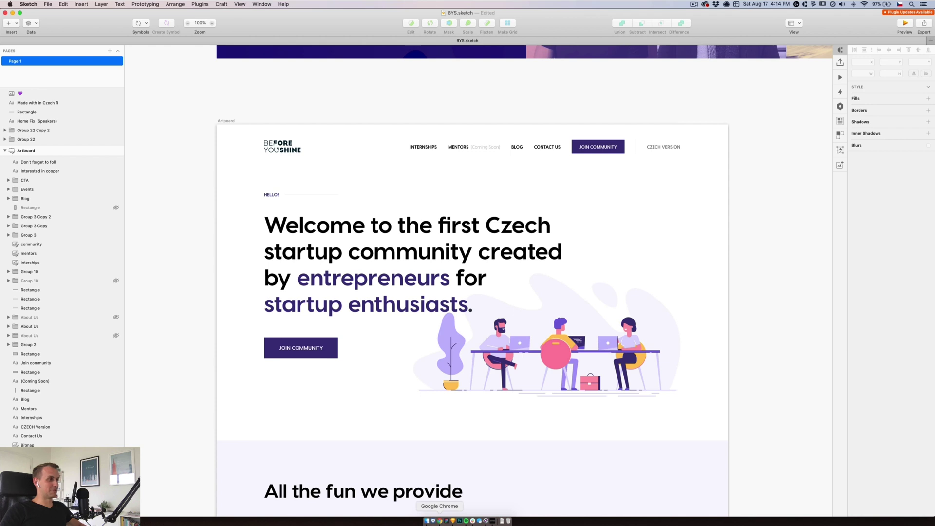
left_click(440, 521)
left_click(7, 69)
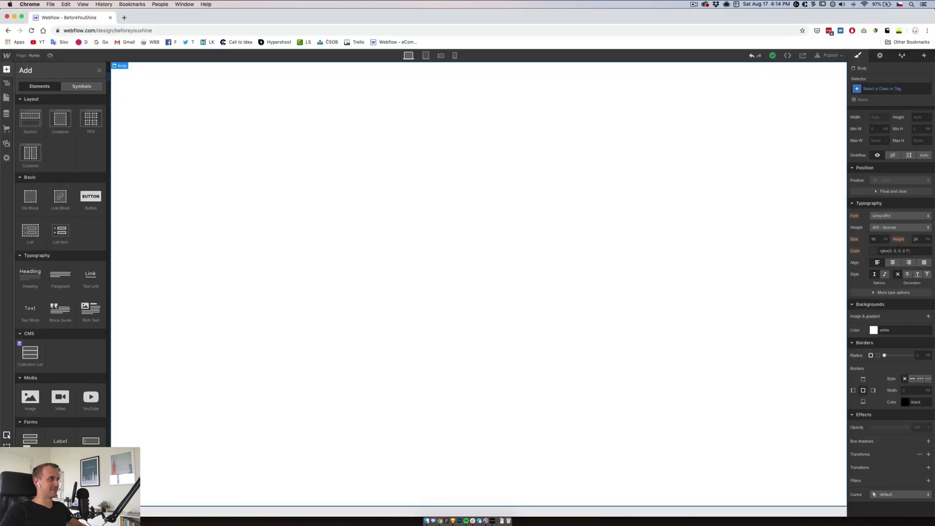
scroll(61, 312, "down", 5)
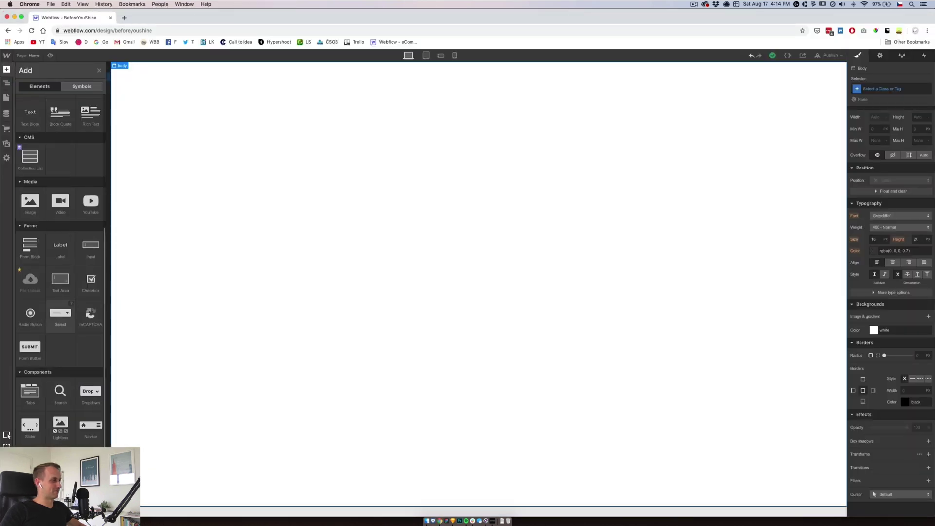
left_click(90, 427)
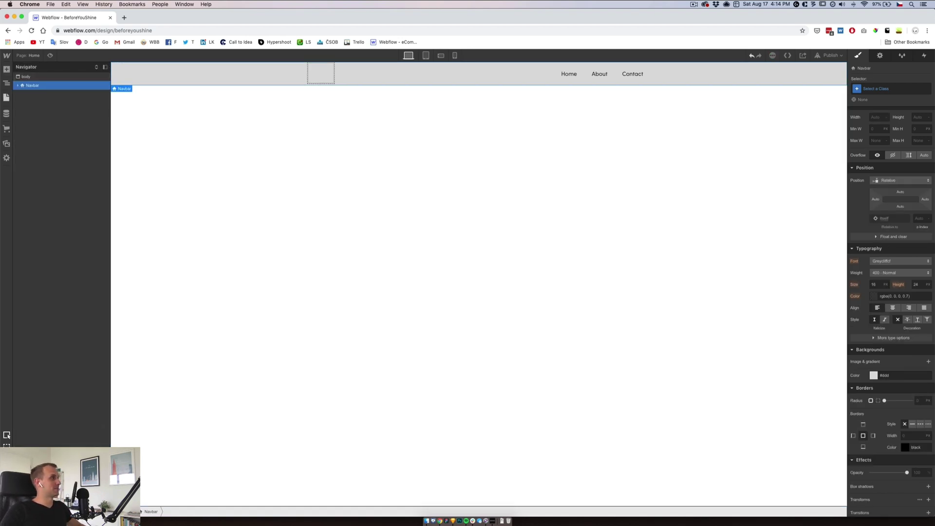
left_click(7, 144)
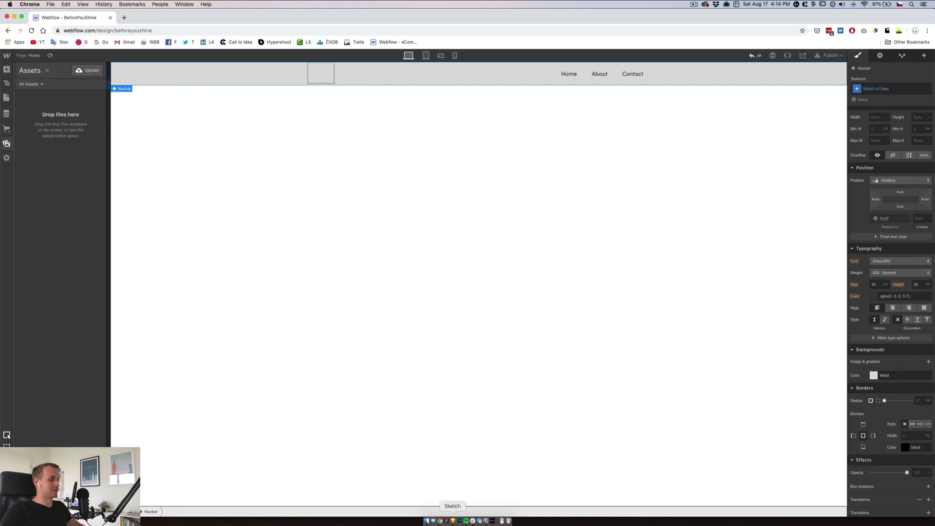
left_click(427, 521)
left_click(637, 336)
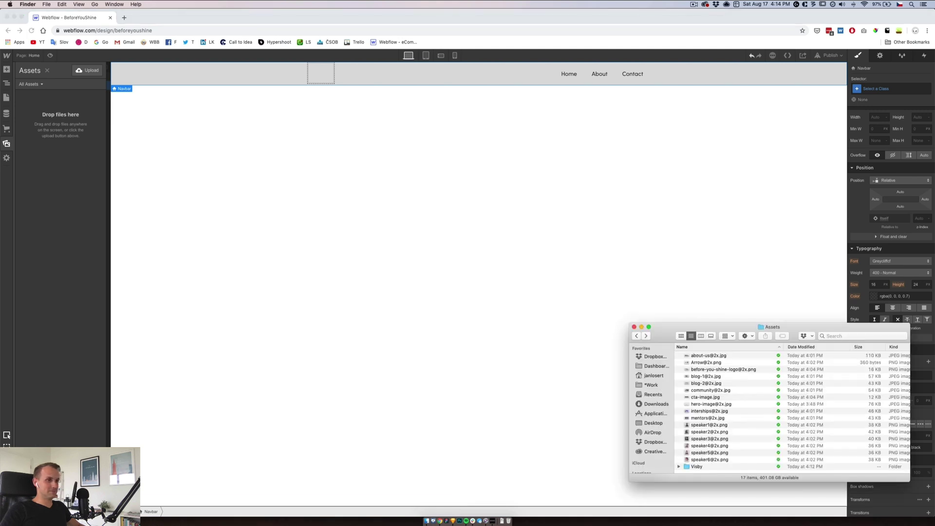
left_click(709, 460)
left_click(709, 355, "shift")
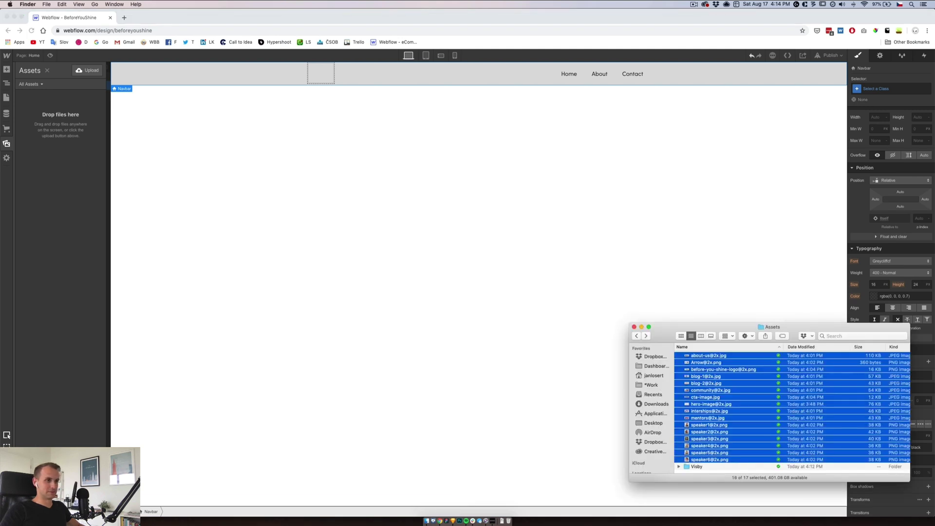
left_click_drag(713, 390, 82, 270)
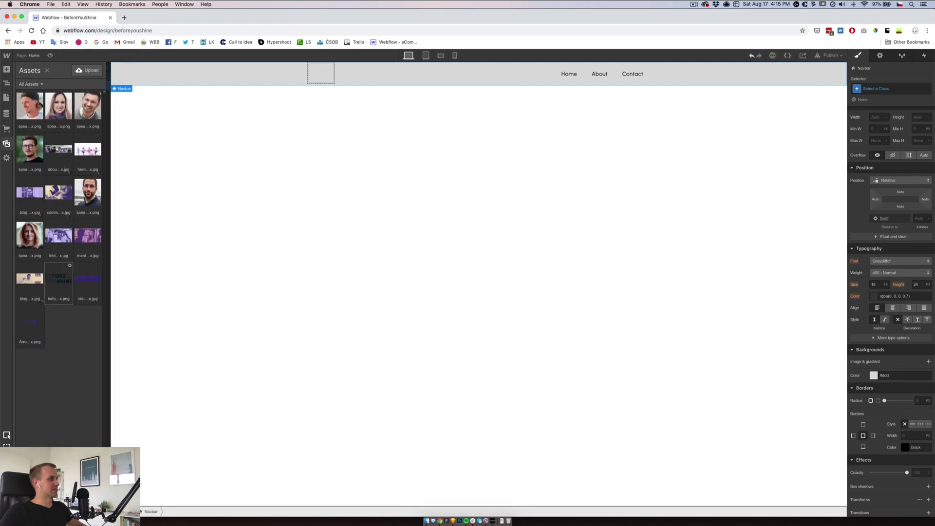
left_click_drag(58, 283, 321, 73)
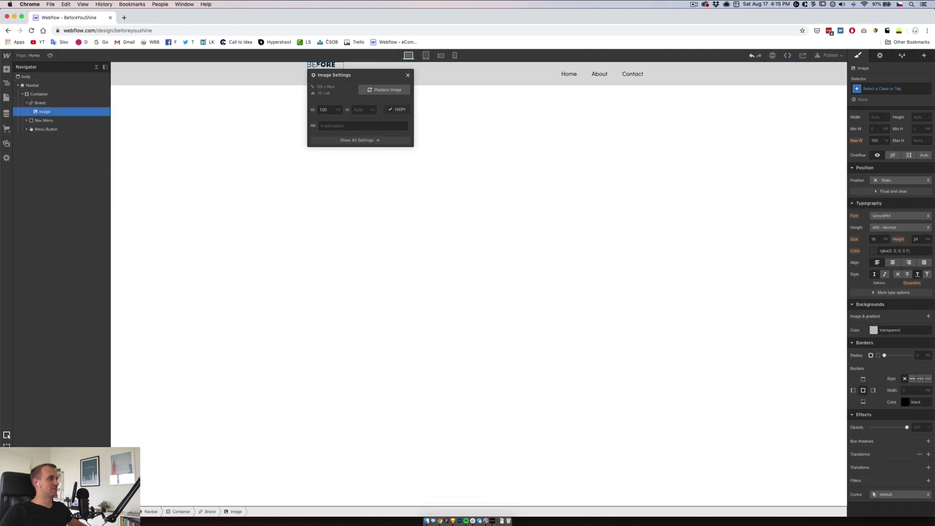
left_click(408, 75)
left_click(40, 103)
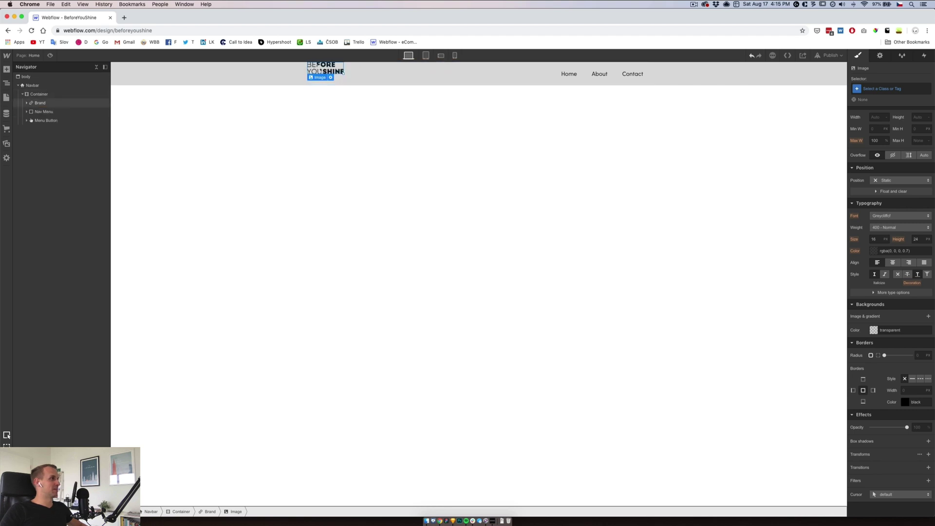
Set the Navbar's background colour to the White swatch
left_click(33, 85)
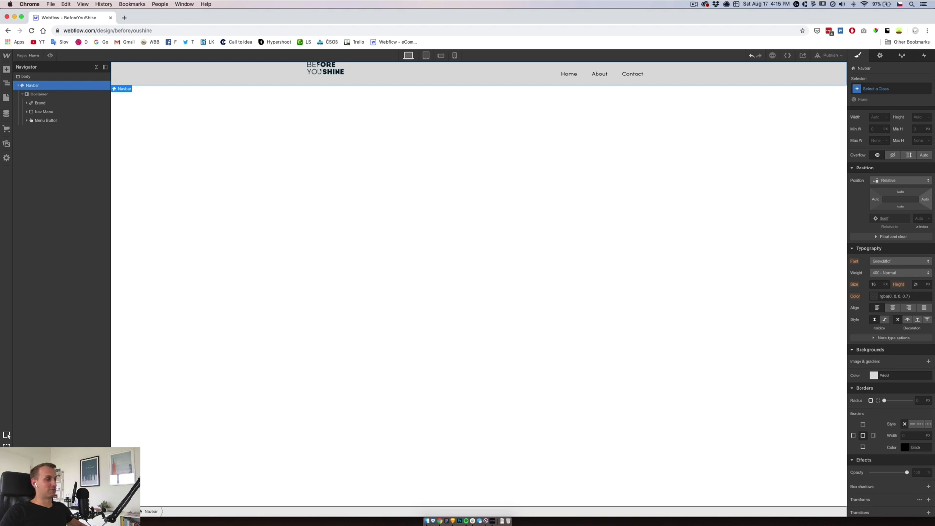
left_click(874, 375)
left_click(865, 489)
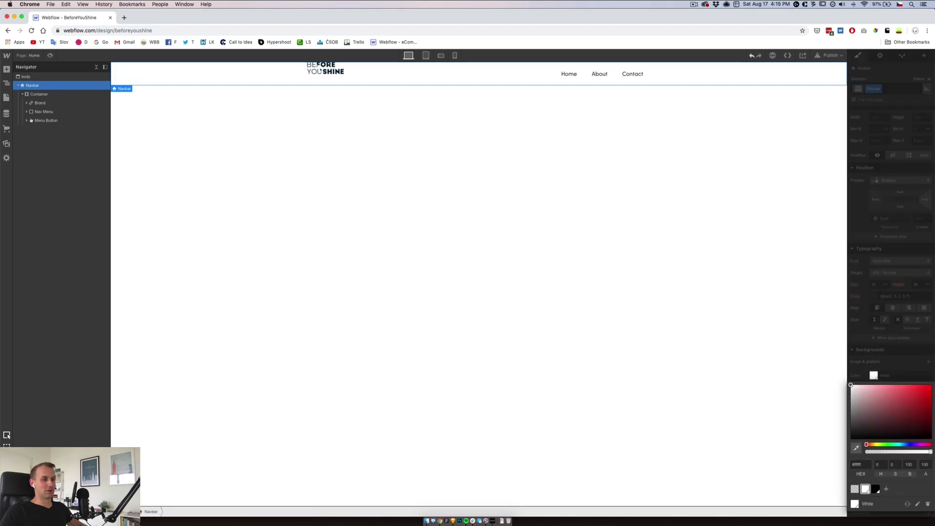
key("Escape")
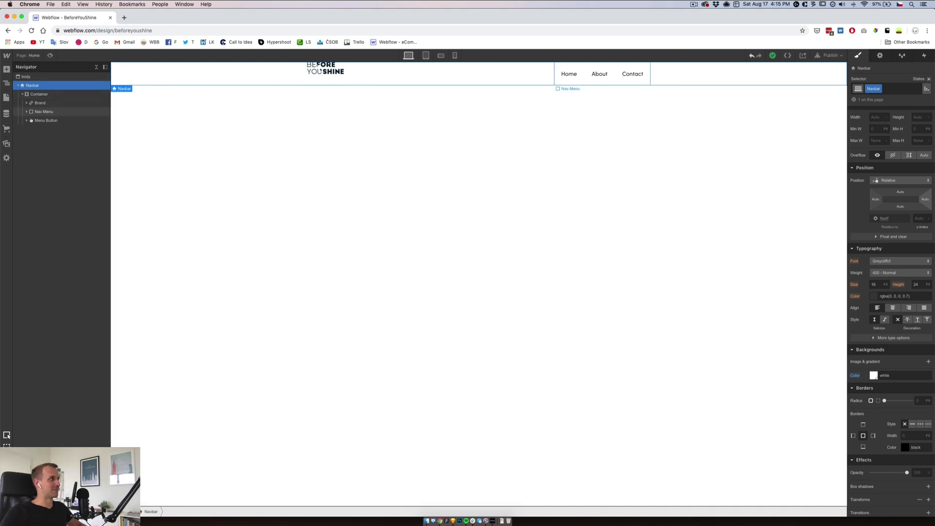
Replace the navbar's Container with a Div Block that holds the Brand, Nav Menu and Menu Button
left_click(40, 103)
left_click(39, 94)
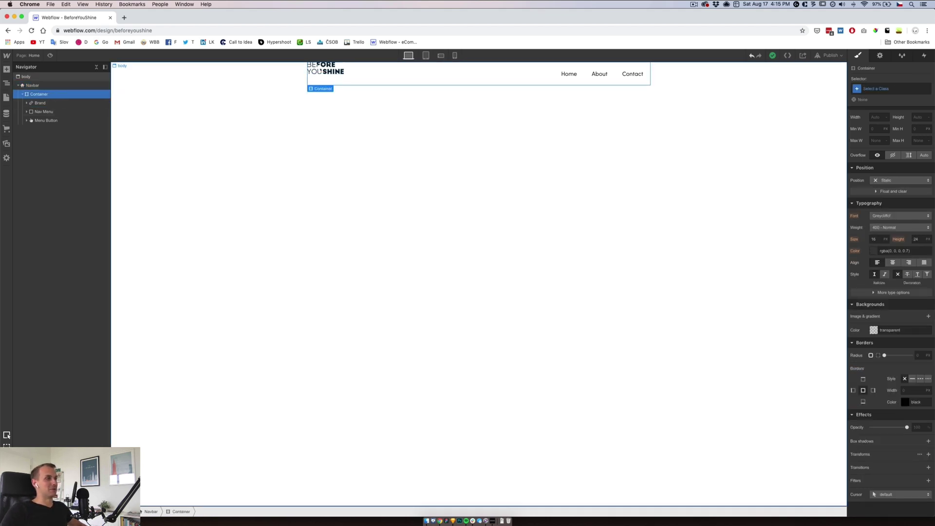
right_click(374, 73)
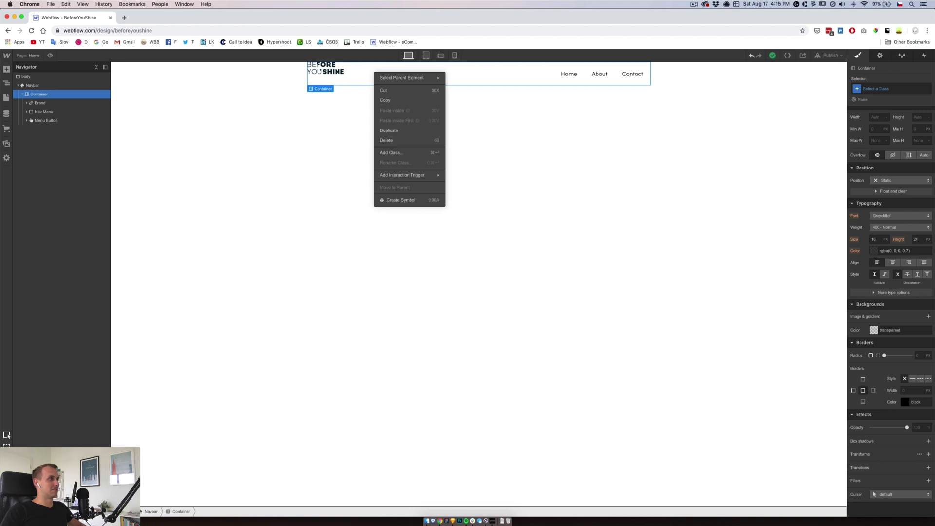
key("Escape")
key("a")
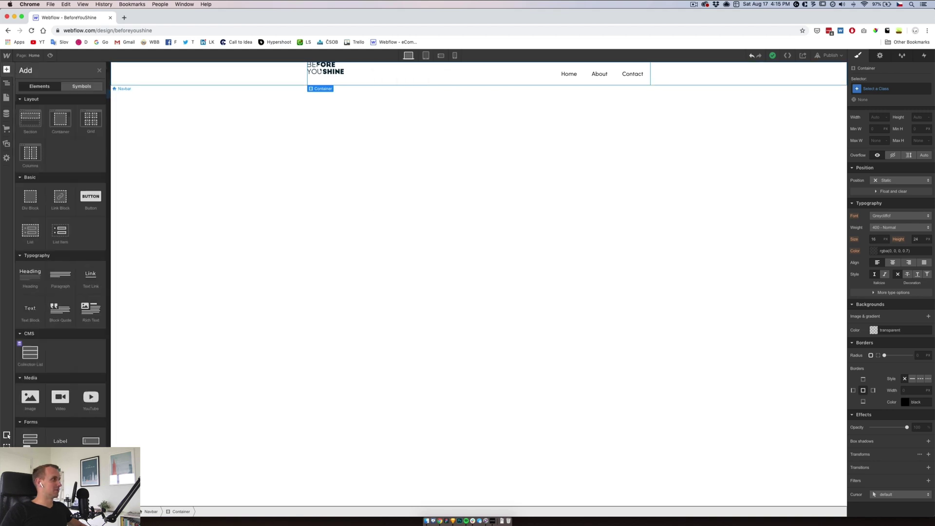
left_click(30, 196)
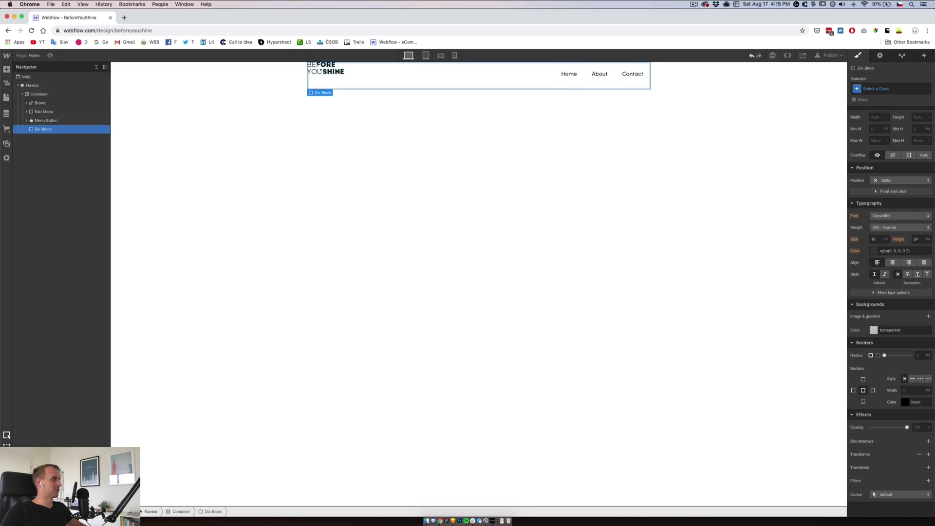
left_click_drag(39, 96, 45, 118)
left_click(42, 129)
key("Delete")
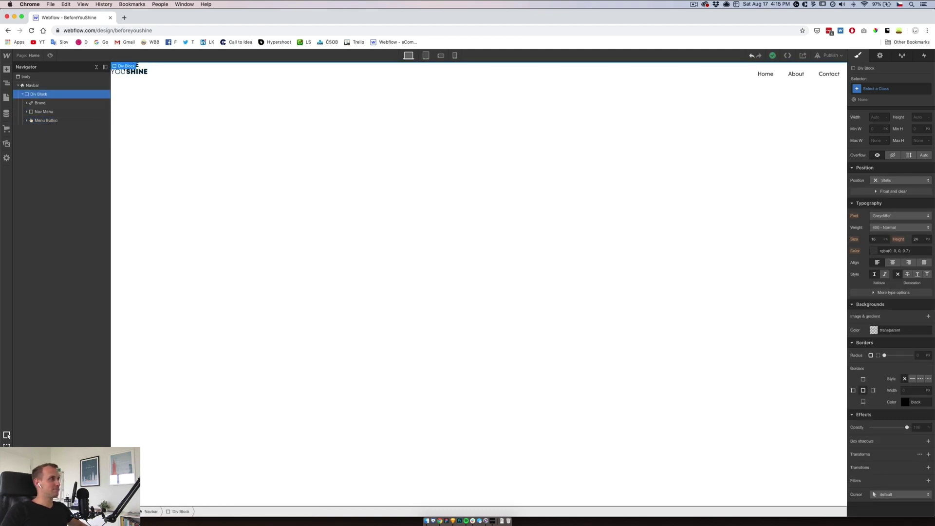
Switch to Sketch, check the total column width in the homepage artboard's layout settings and show the layout grid
left_click(32, 85)
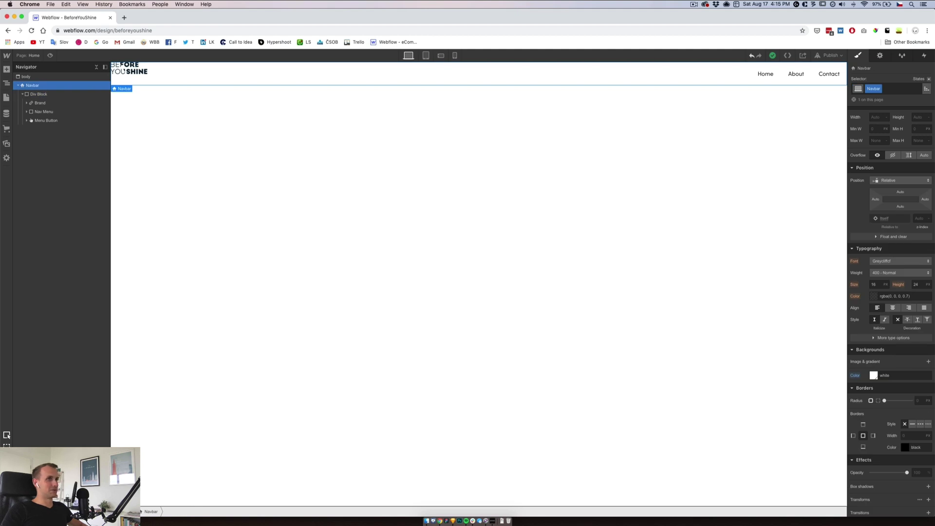
left_click(39, 94)
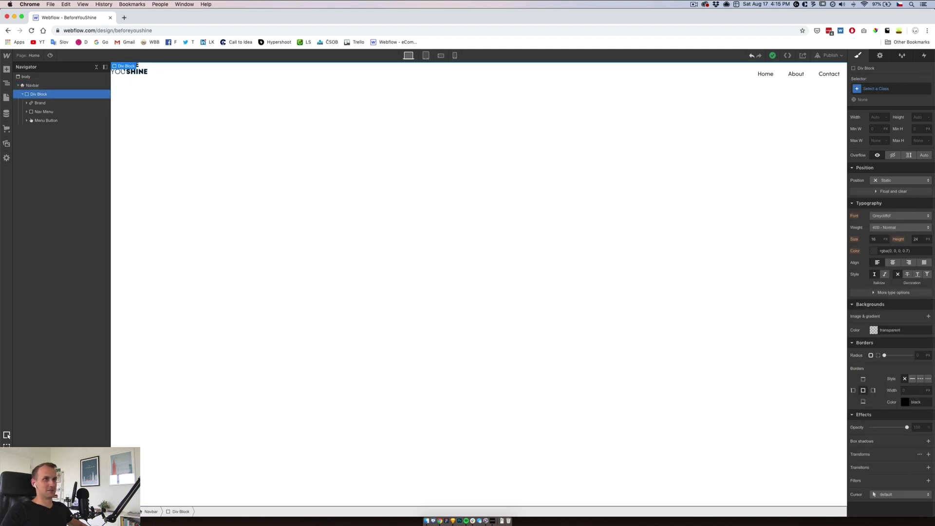
left_click(453, 520)
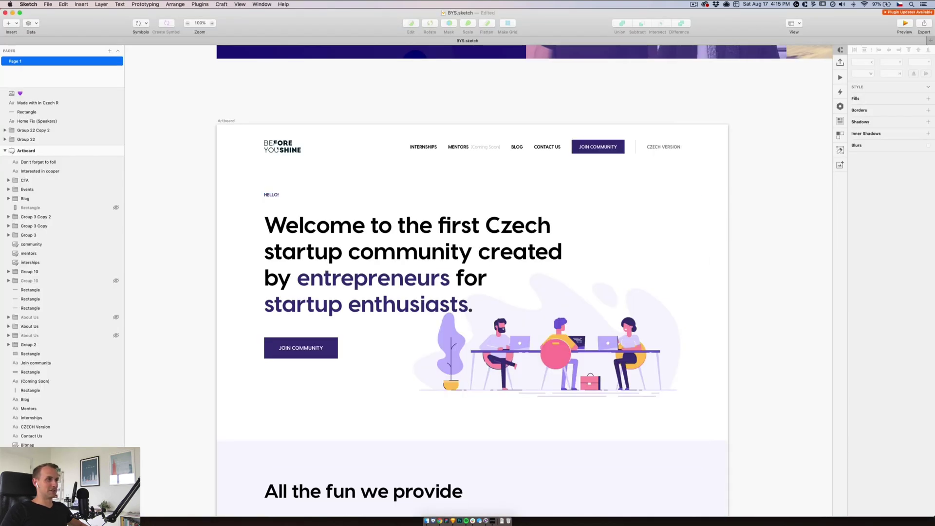
left_click(226, 120)
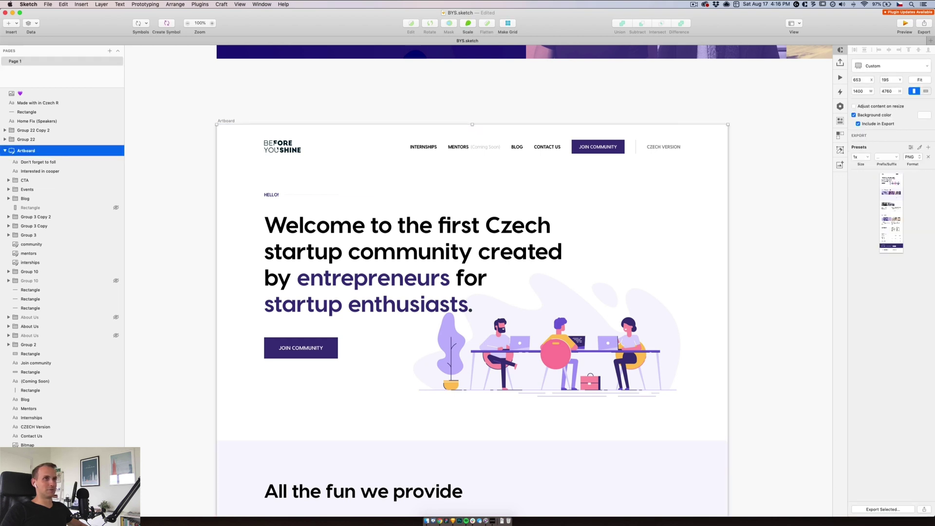
left_click(794, 23)
left_click(810, 102)
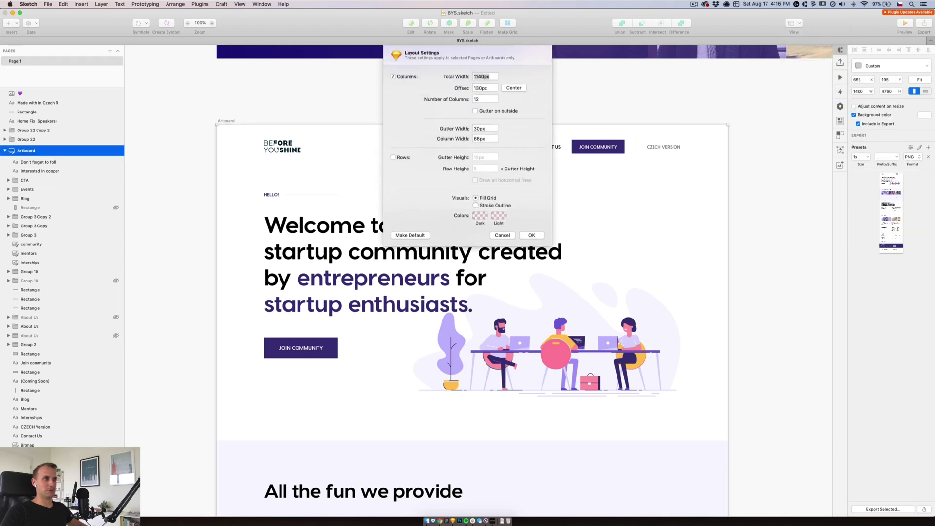
key("Return")
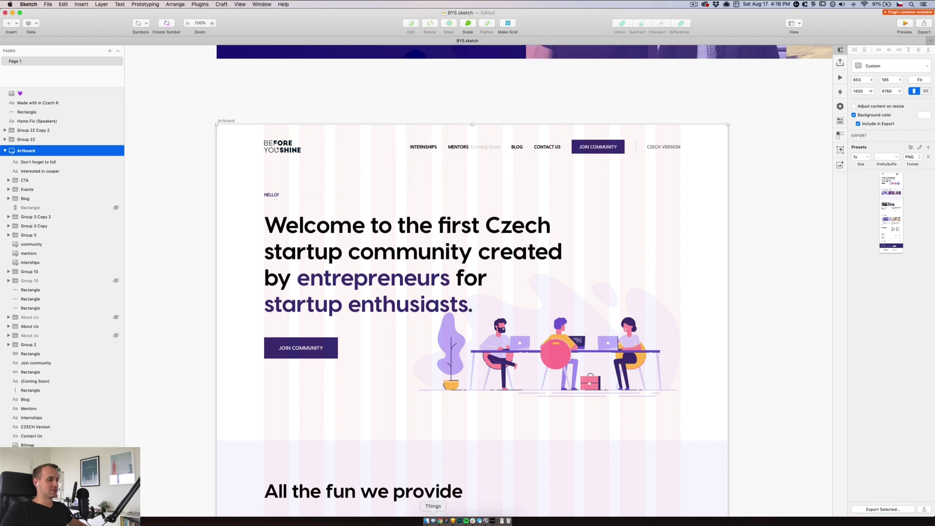
Switch back to Webflow and set the maximum width of the navbar's Div Block to 1140 px
left_click(439, 520)
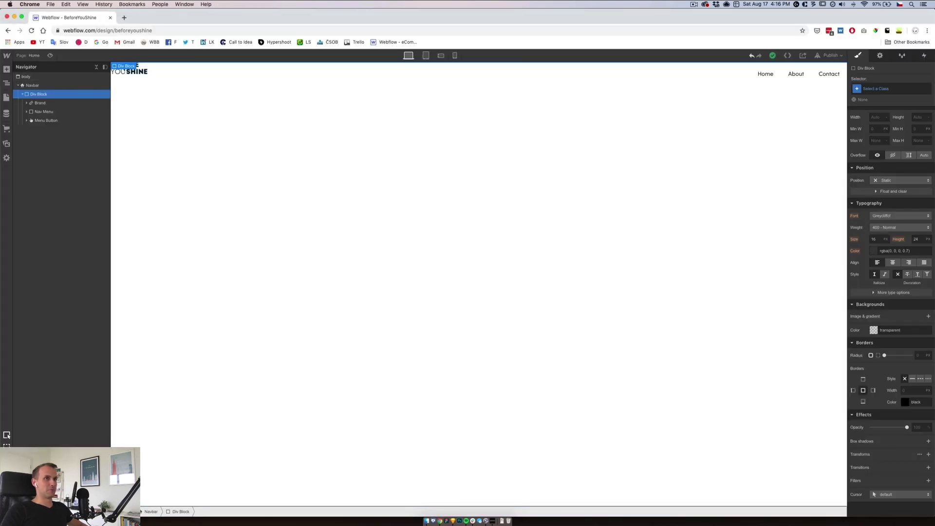
left_click(876, 117)
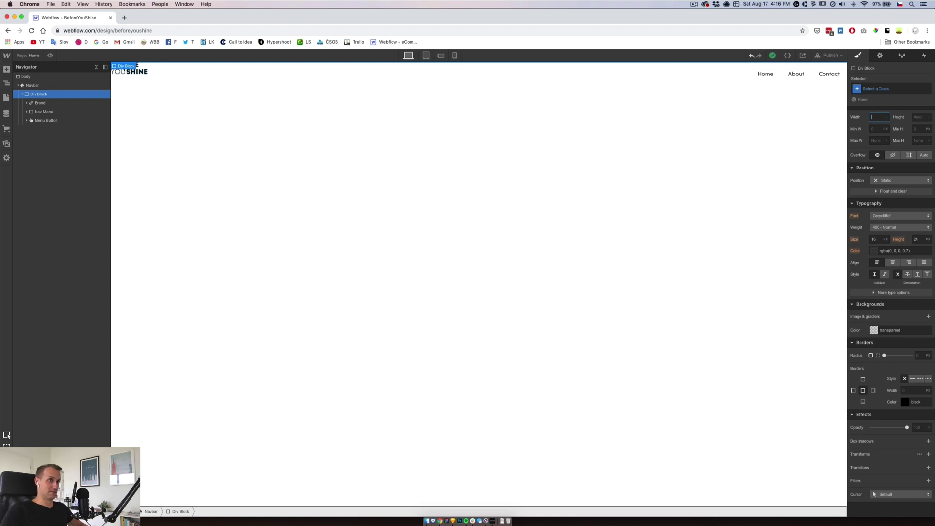
left_click(877, 141)
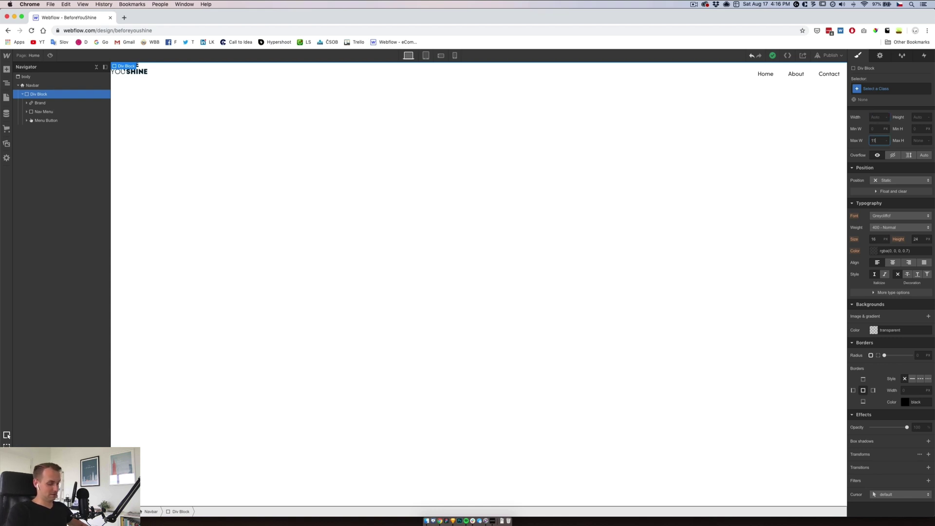
key("Return")
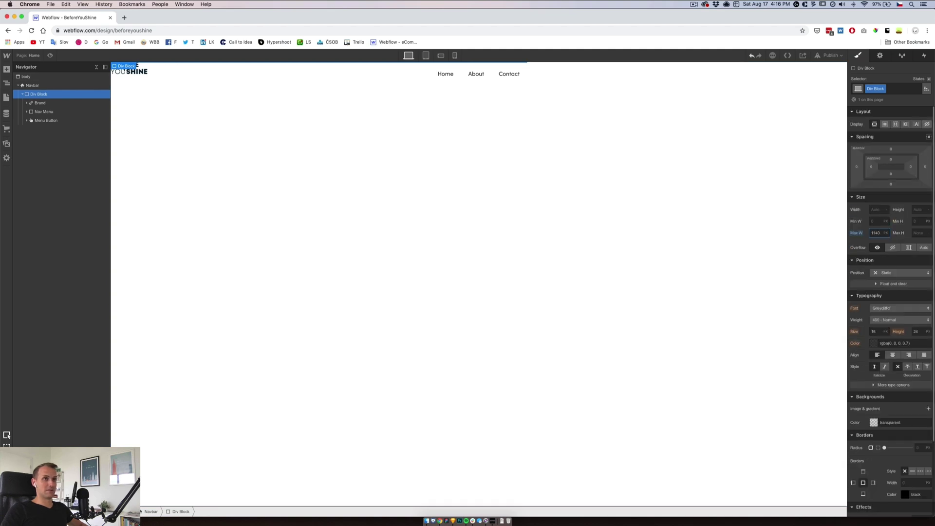
Make the Navbar a horizontal flex layout with its content justified to the center
left_click(32, 85)
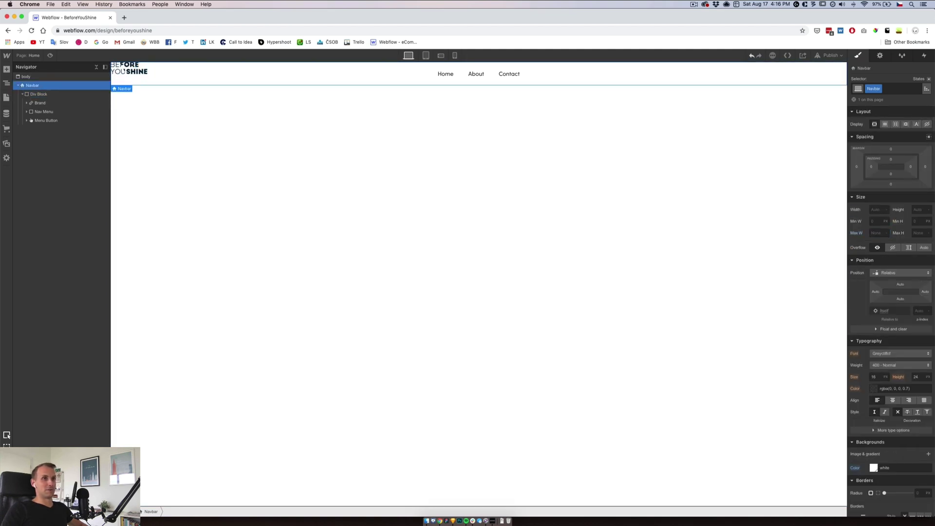
left_click(885, 124)
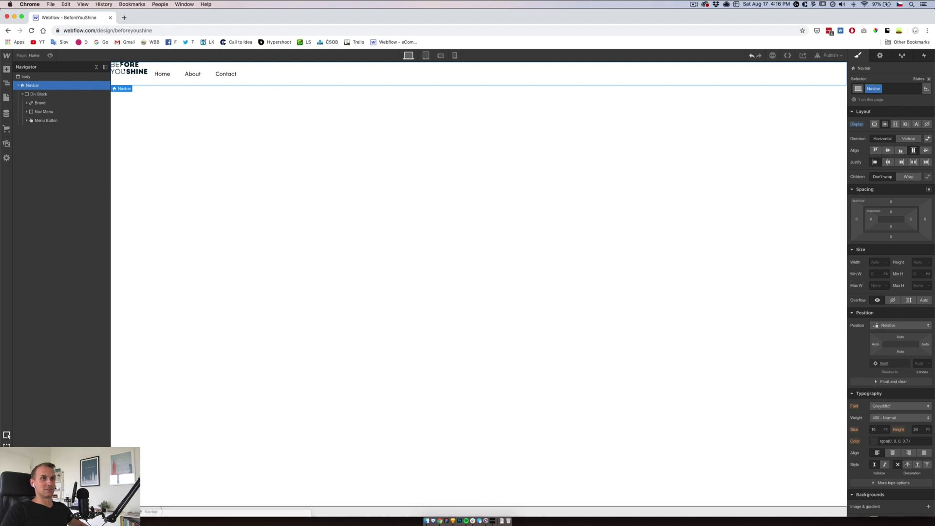
left_click(888, 162)
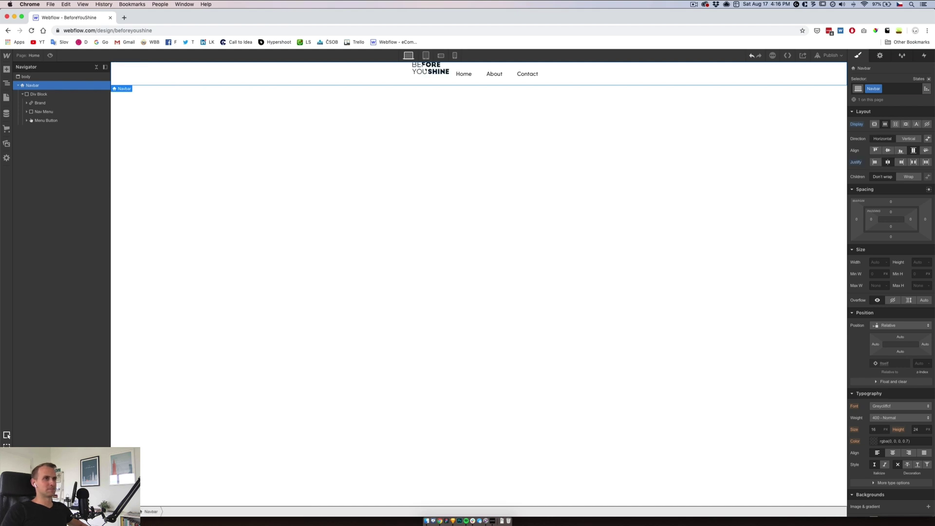
left_click(914, 163)
left_click(888, 162)
Set the flex child sizing of the navbar's Div Block to grow if possible
left_click(38, 94)
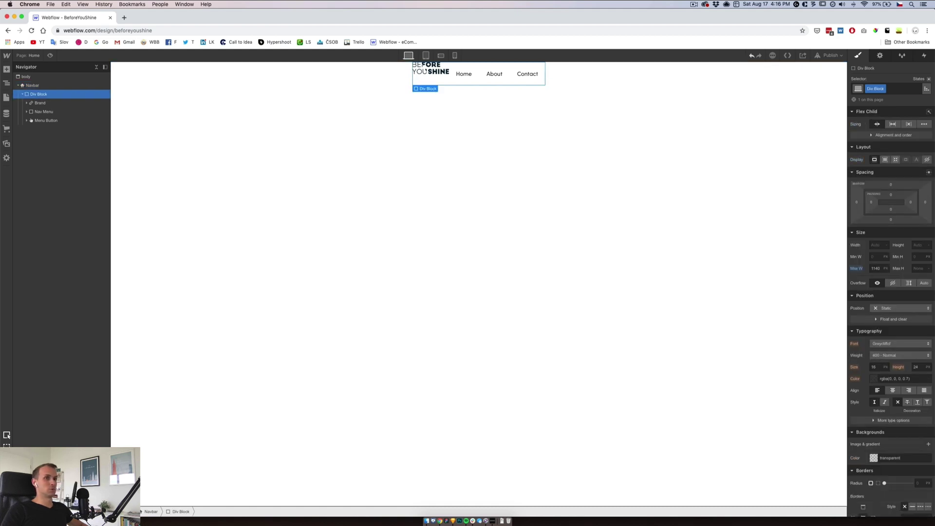
left_click(876, 268)
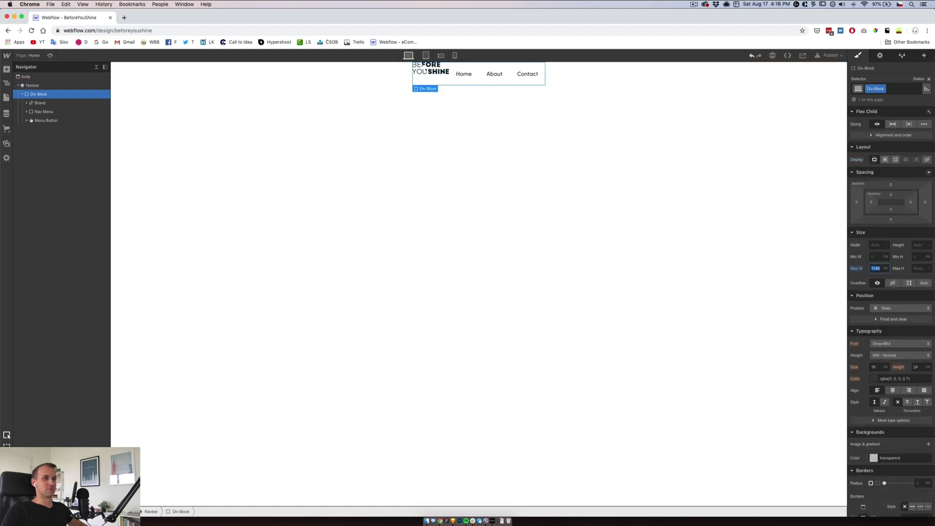
left_click(32, 85)
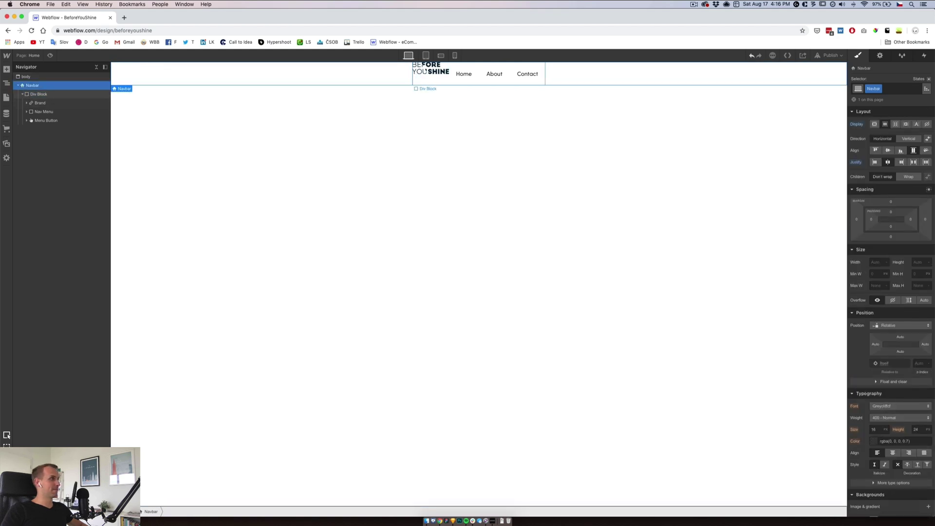
left_click(39, 94)
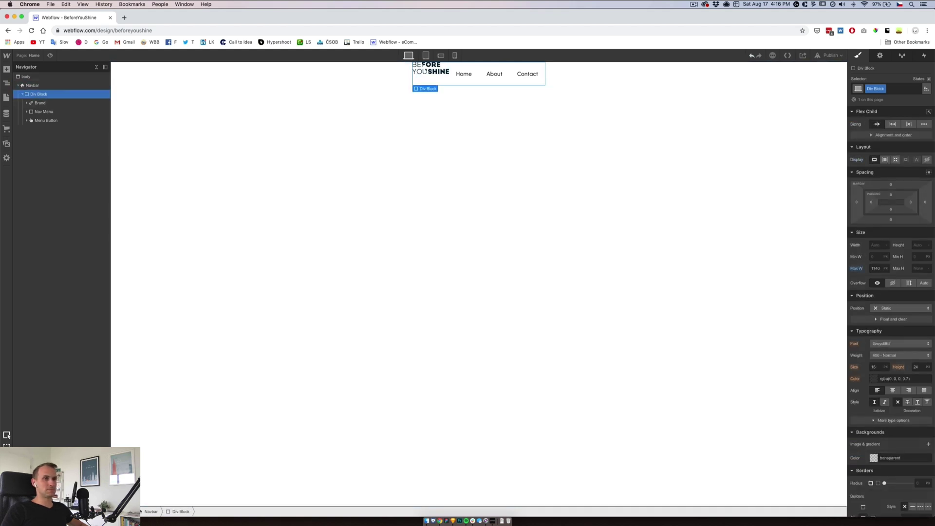
left_click(893, 124)
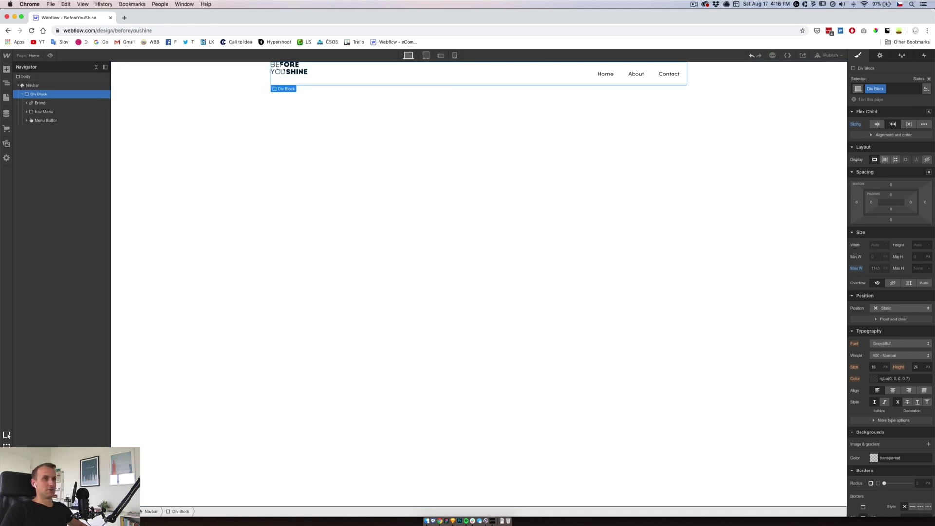
Make the navbar's Div Block a horizontal flex layout, aligned to the center and justified with space between
left_click(885, 160)
left_click(888, 186)
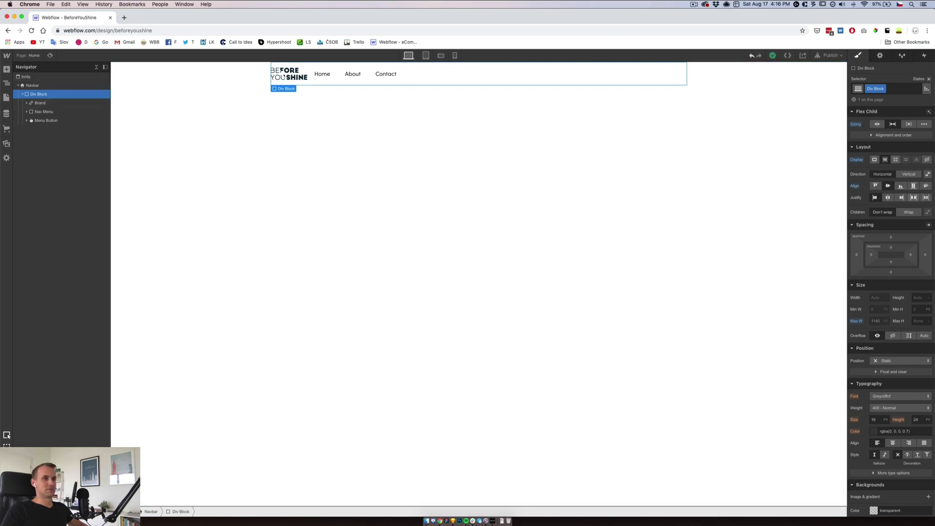
left_click(914, 198)
left_click(760, 74)
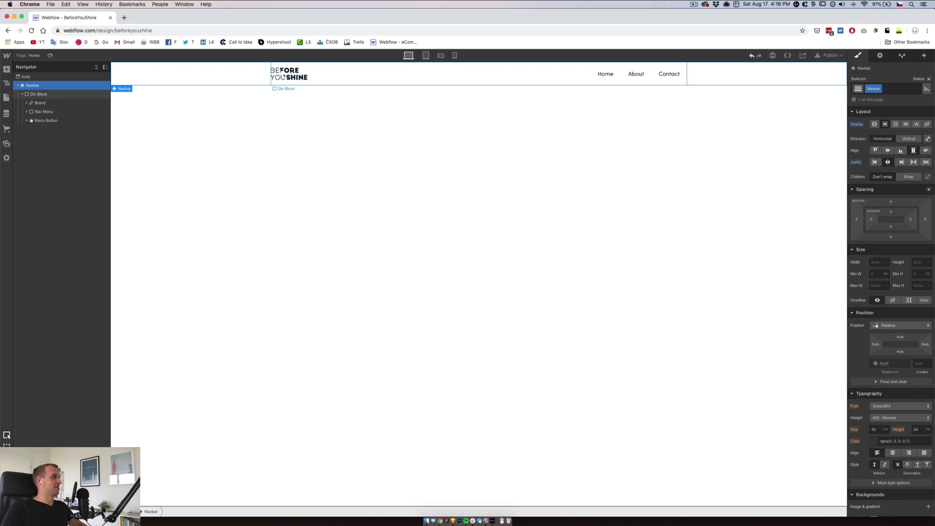
left_click(39, 94)
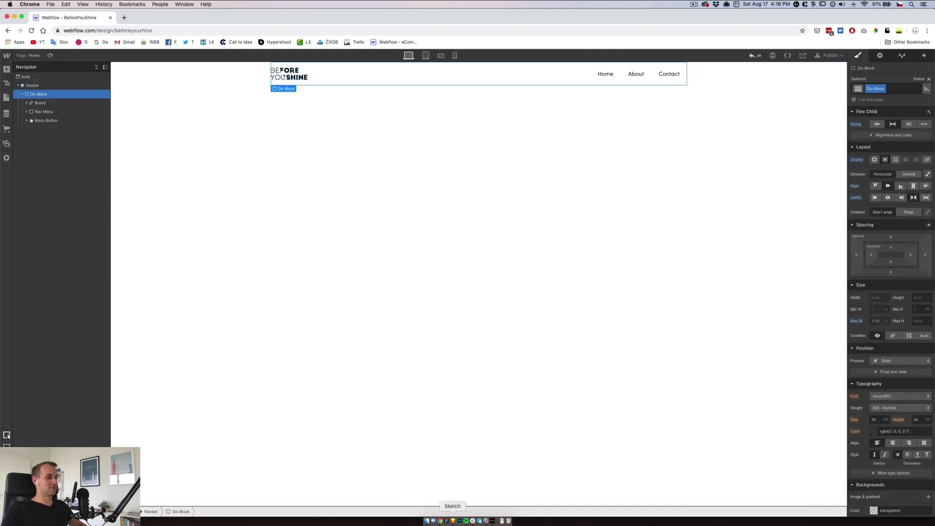
Switch to Sketch and copy the text of the Internships label in the artboard's navigation
left_click(453, 520)
left_click(424, 147)
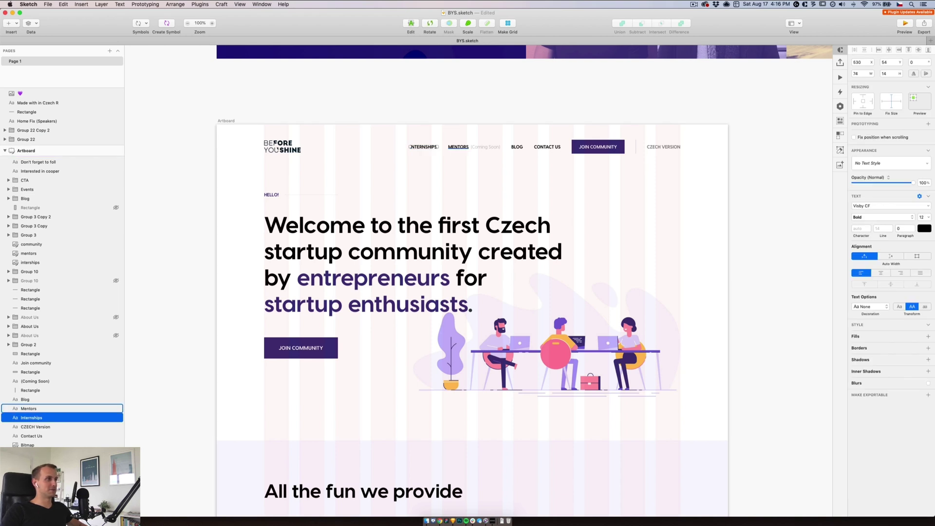
double_click(409, 146)
key("super+c")
key("Escape")
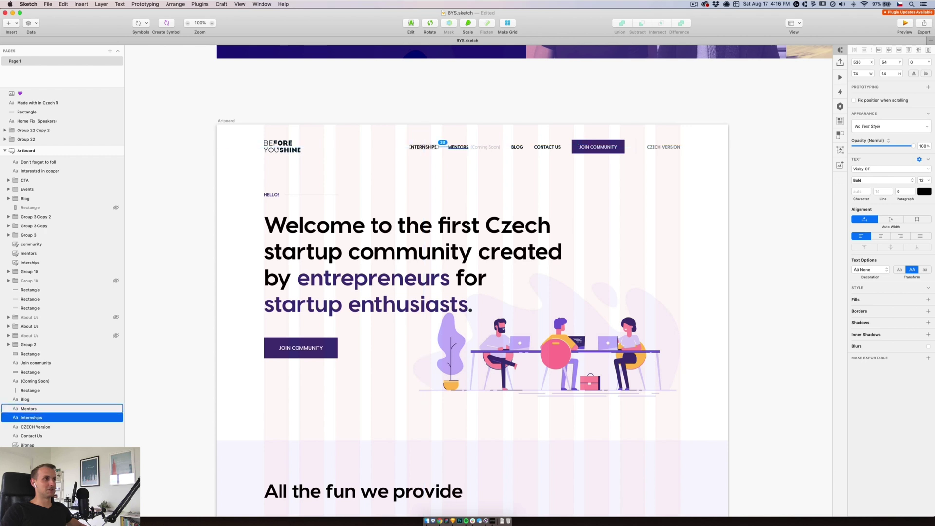
Switch back to Webflow and replace the text of the Home nav link with the copied Internships label
left_click(439, 521)
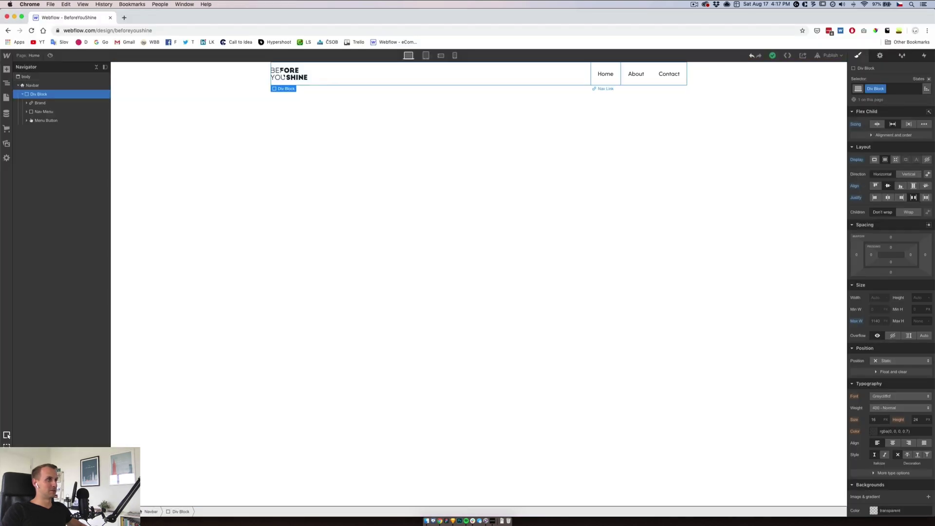
left_click(606, 74)
left_click(44, 112)
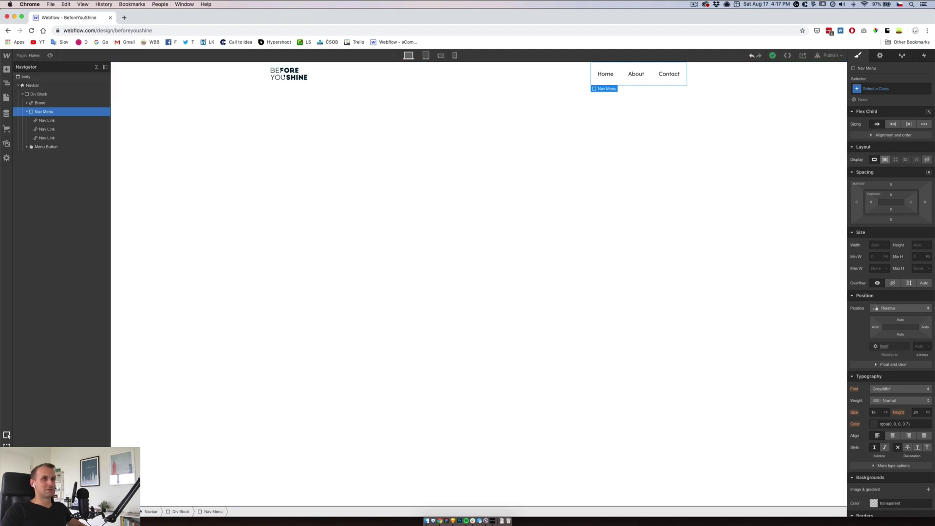
double_click(607, 74)
key("super+a")
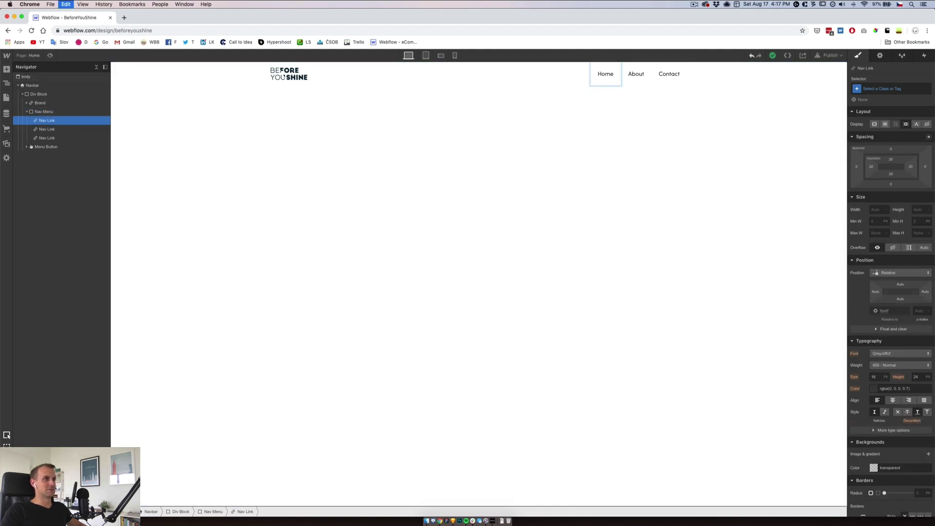
key("super+v")
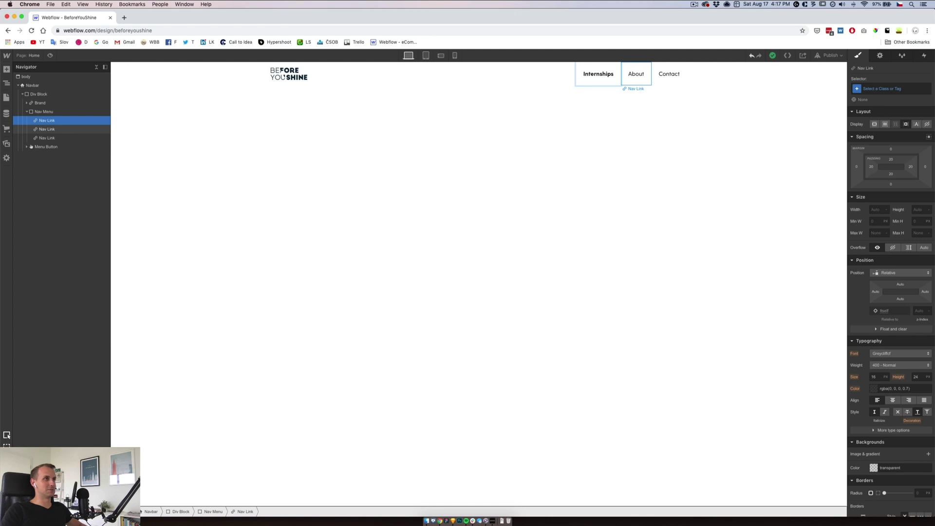
Clear the bold formatting from the text of the Internships nav link
key("super+a")
key("super+b")
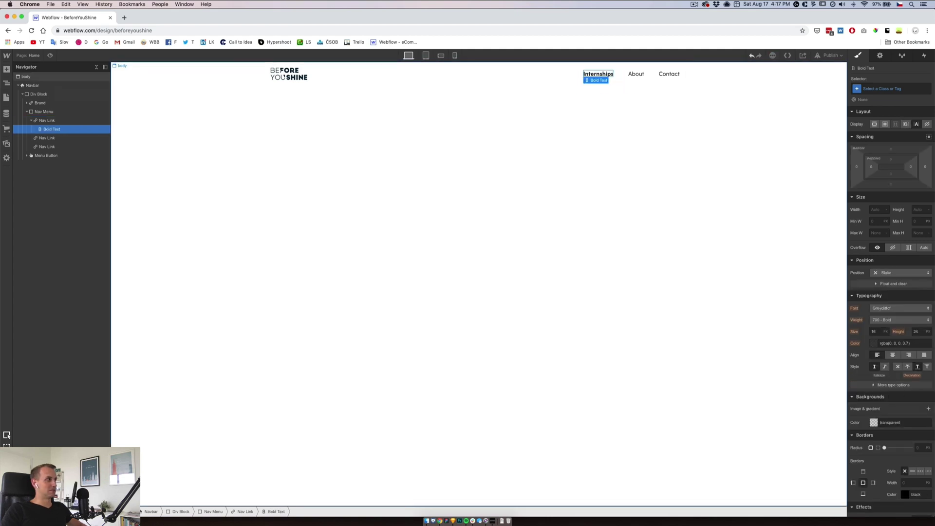
double_click(598, 74)
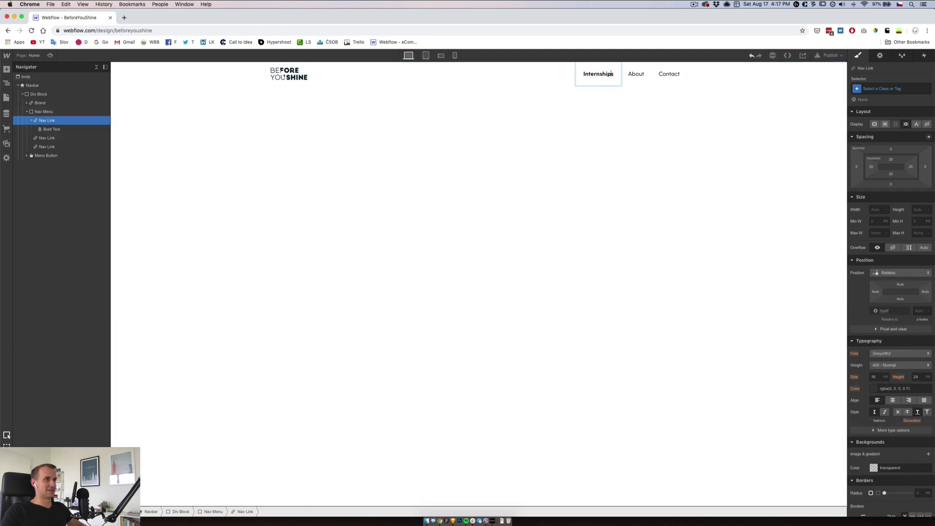
key("super+a")
left_click(628, 87)
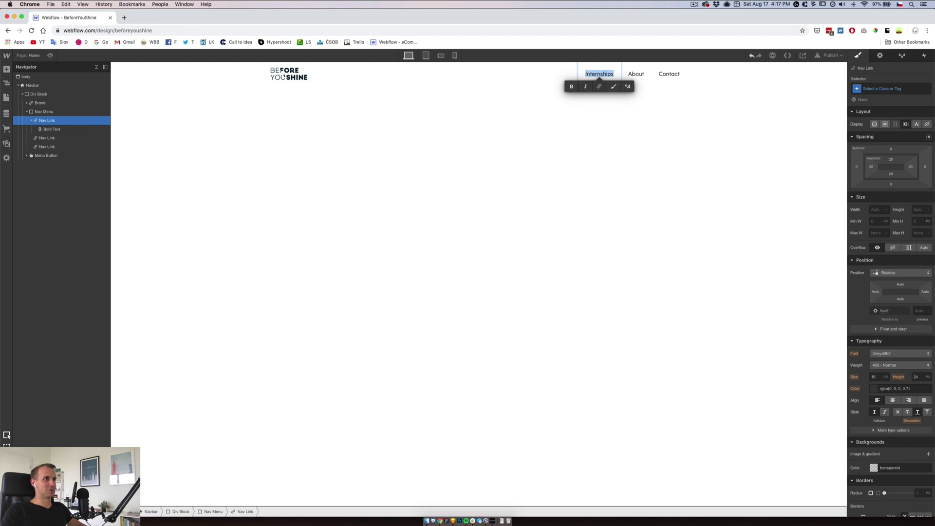
Set the Internships nav link's font size to 12 px and line height to 20 px, with all-caps text
left_click(875, 377)
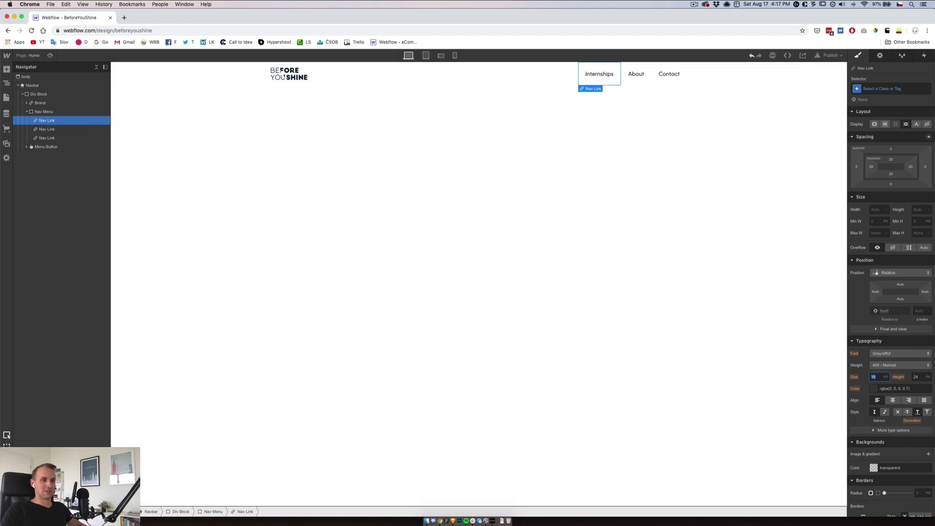
type("12")
key("Tab")
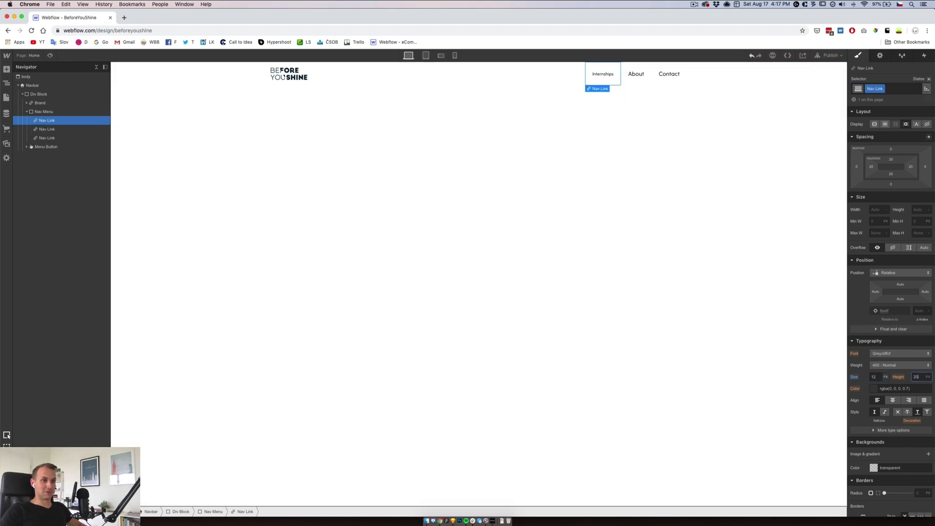
type("20")
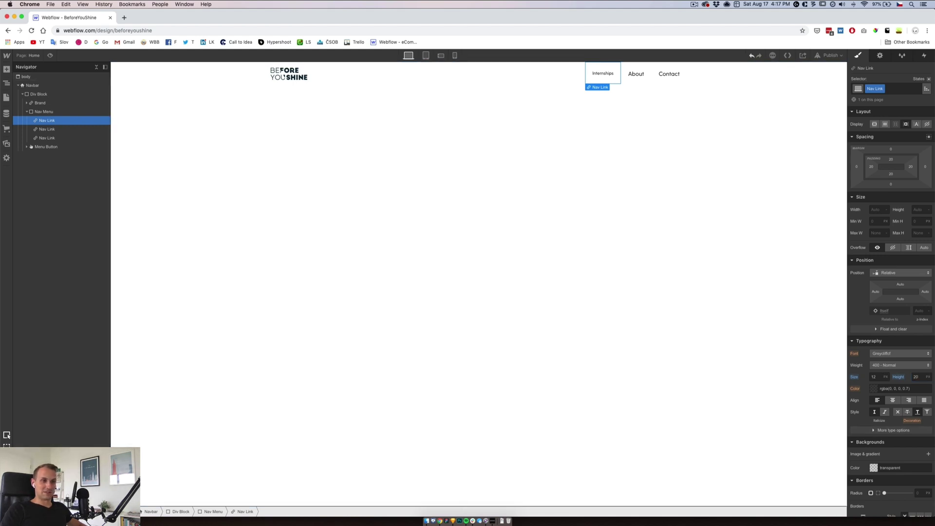
left_click(893, 430)
left_click(870, 460)
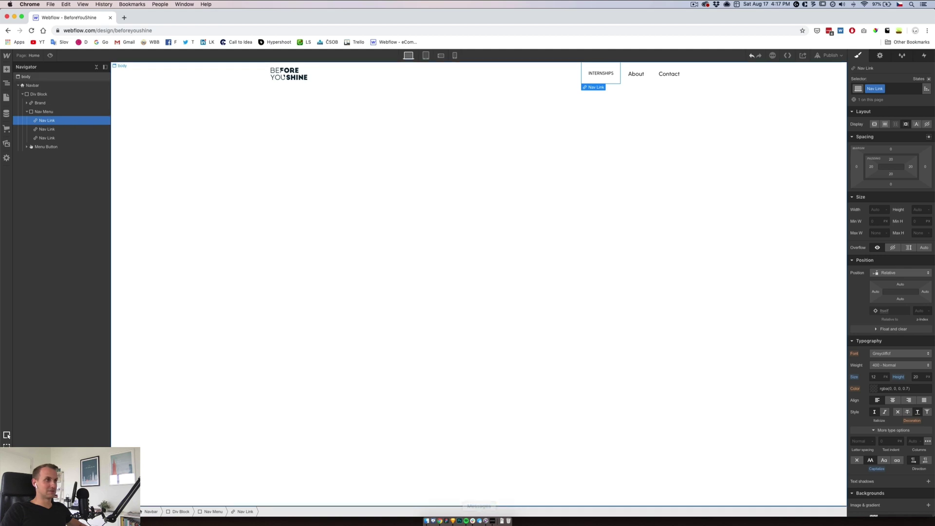
Set the Internships nav link's font to Visbycf with a weight of 700 - Bold
left_click(900, 365)
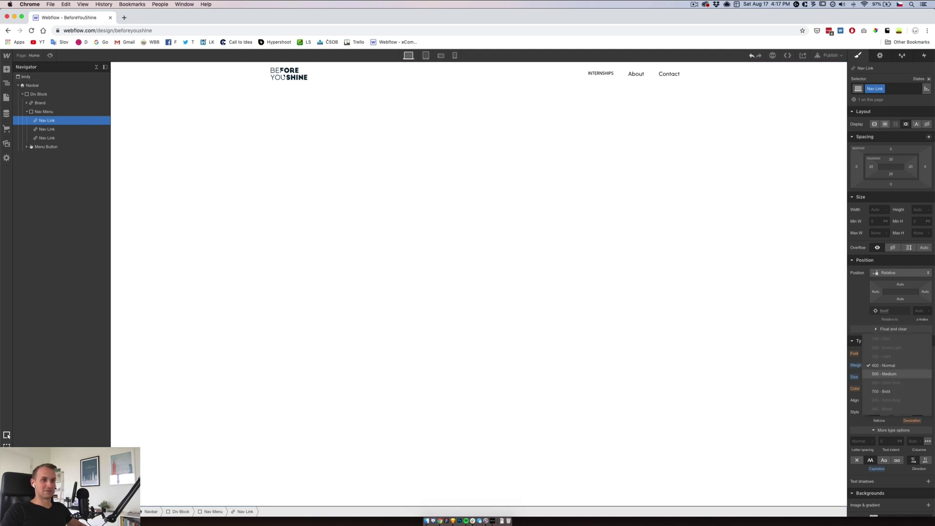
left_click(899, 375)
left_click(901, 353)
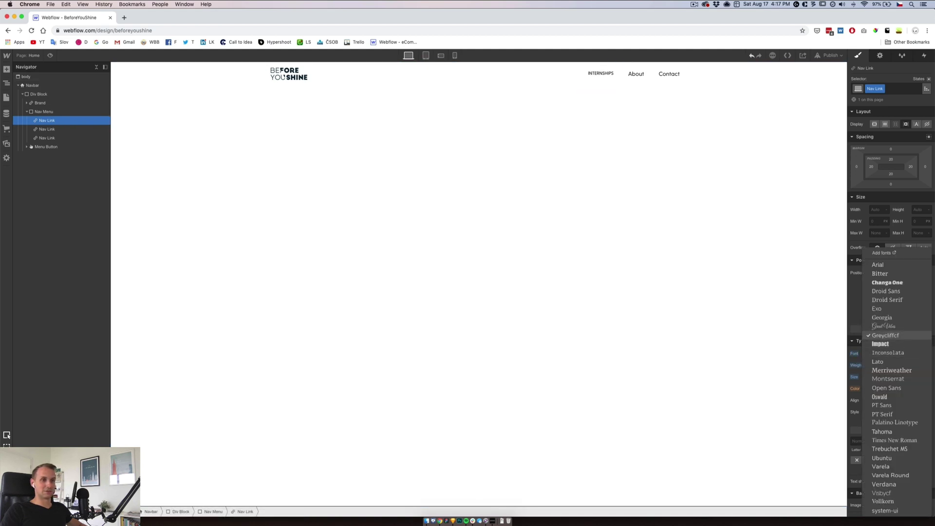
left_click(881, 493)
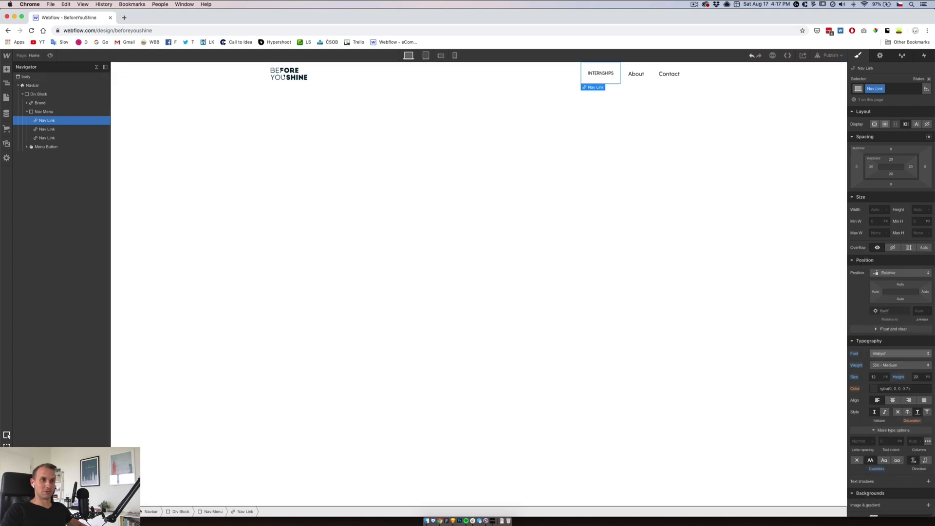
left_click(901, 365)
left_click(881, 382)
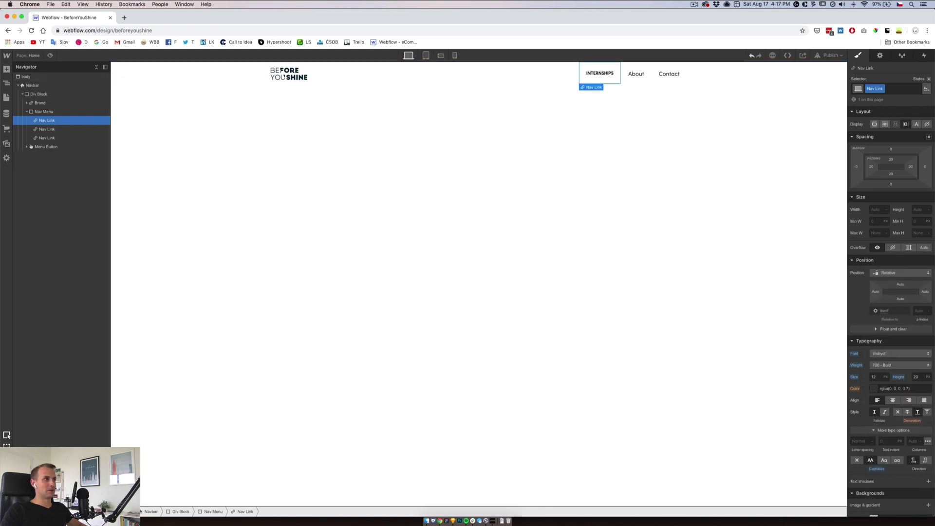
Compare the styled Internships nav link and its typography settings with the navigation in the Sketch design
left_click(453, 520)
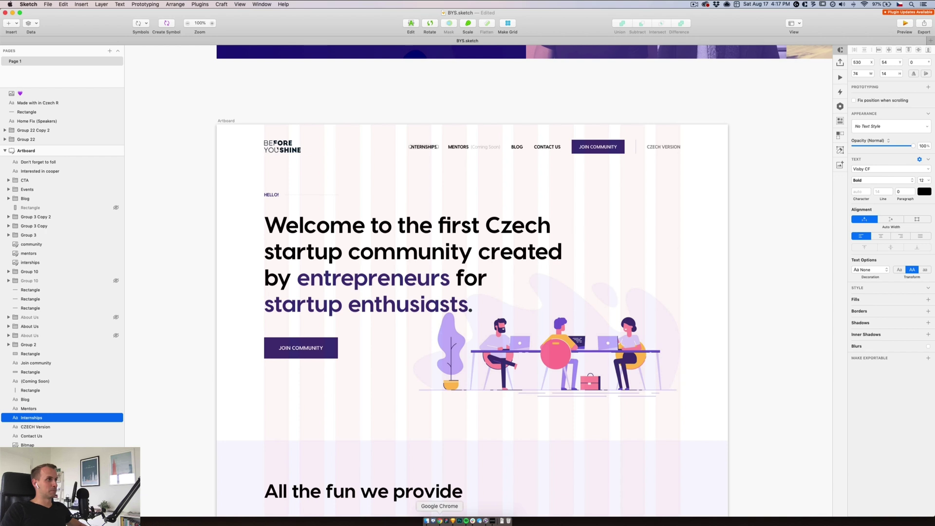
left_click(440, 520)
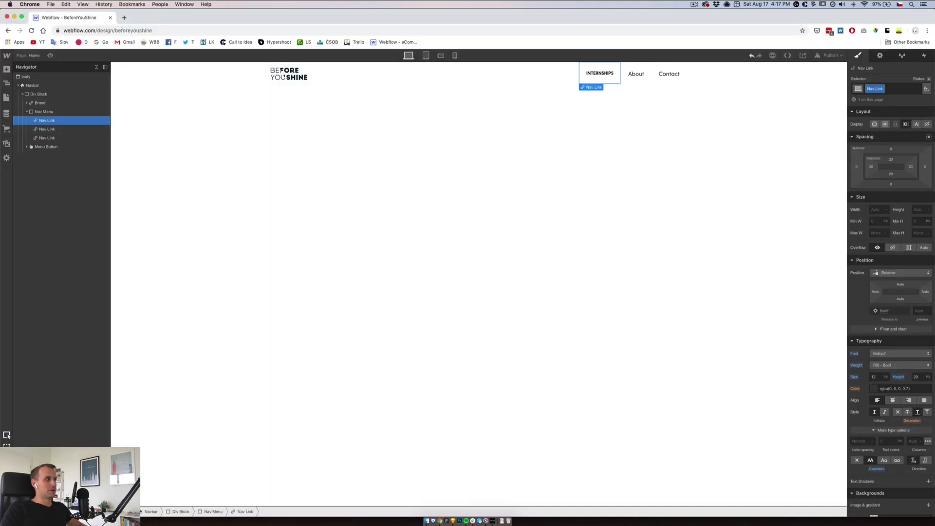
double_click(600, 73)
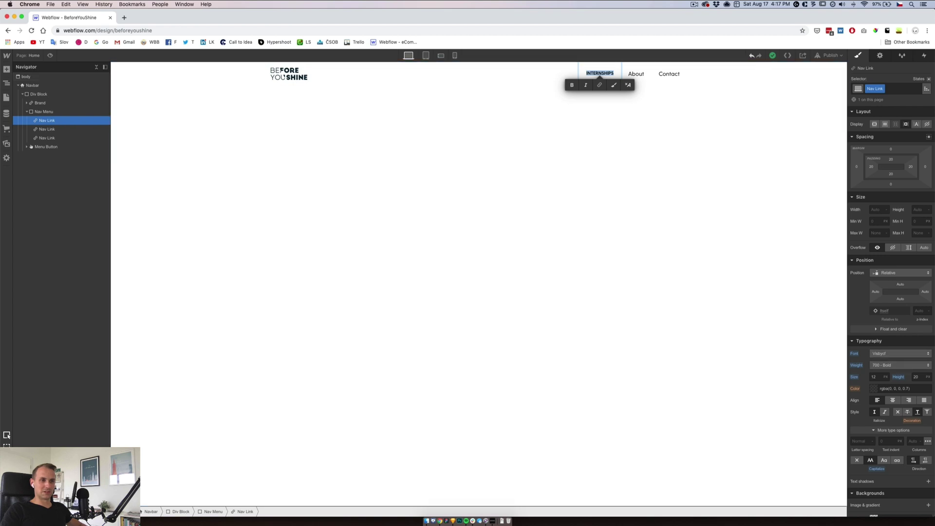
left_click(869, 341)
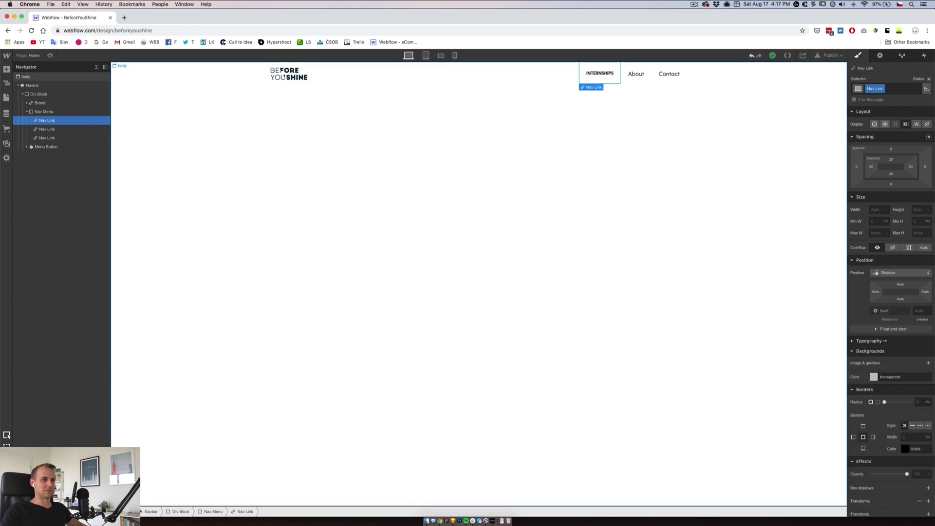
left_click(869, 341)
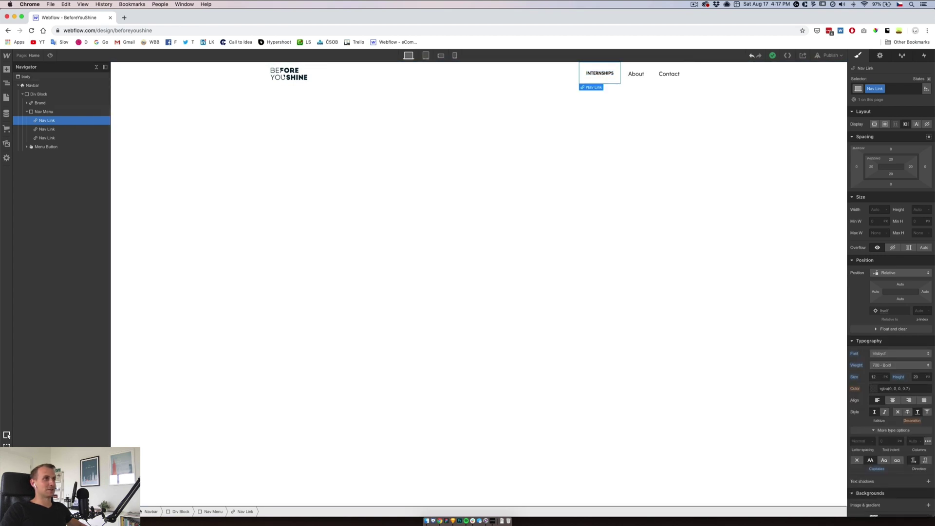
Apply the existing Nav Link class to the About and Contact links in the navbar
left_click(636, 74)
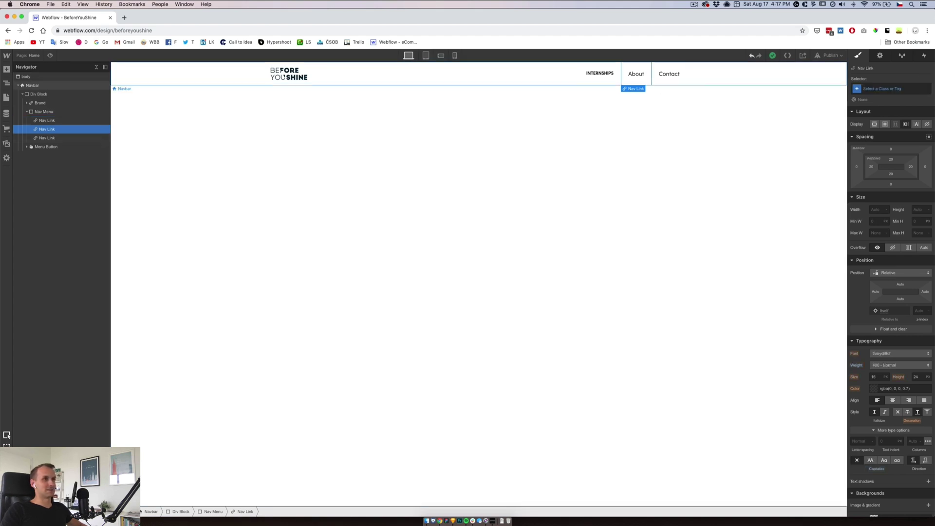
left_click(891, 89)
type("Nav")
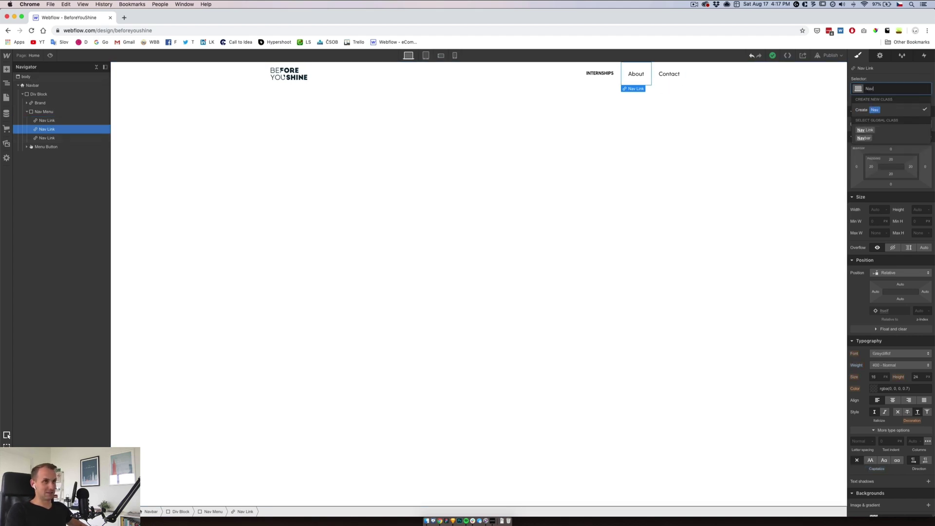
key("Down")
key("Return")
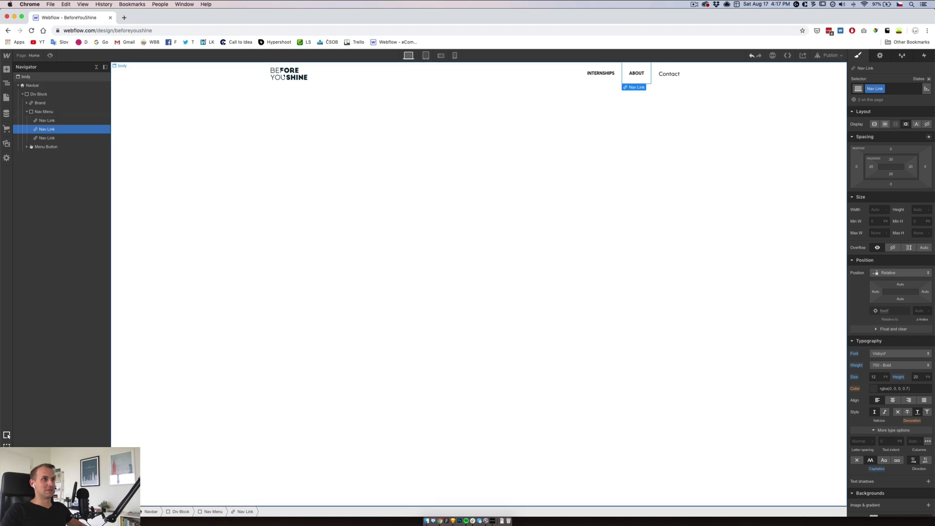
left_click(669, 74)
key("super+Return")
type("nav")
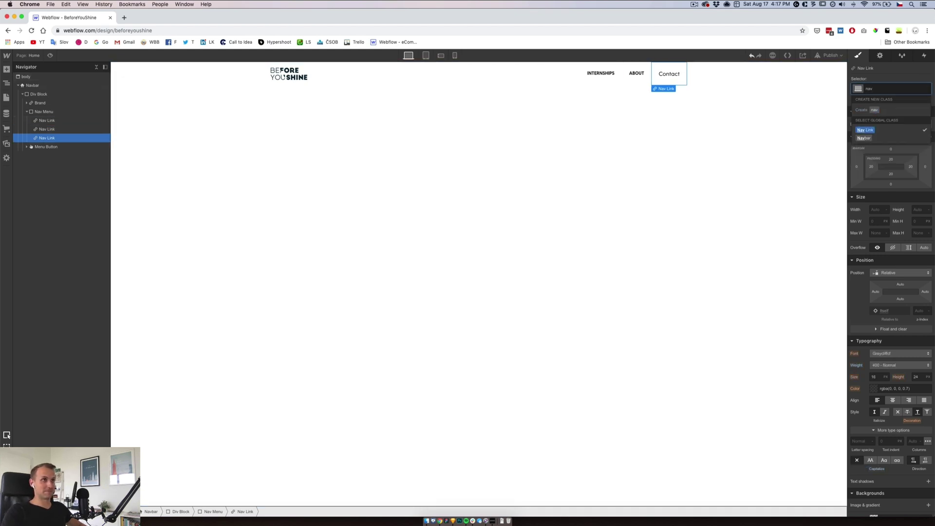
key("Return")
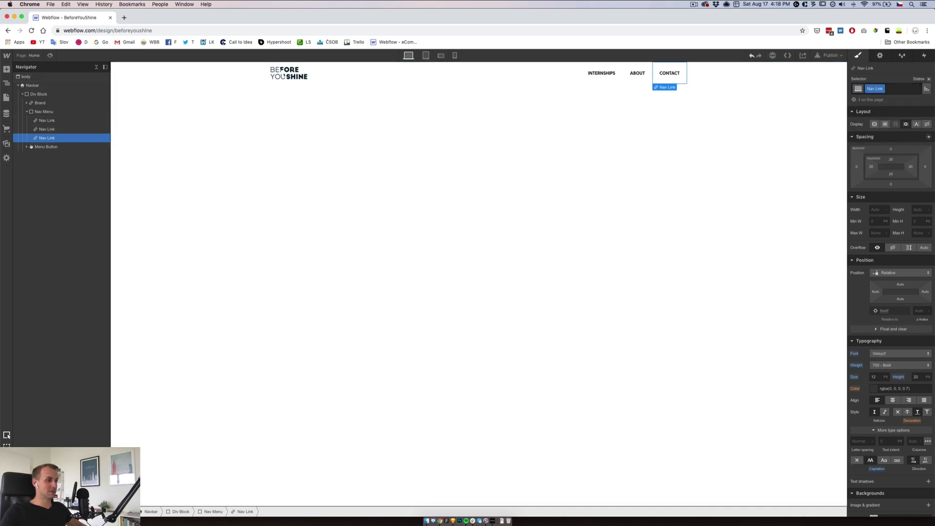
Switch to Sketch and select the text of the Mentors label in the artboard's navigation
left_click(453, 520)
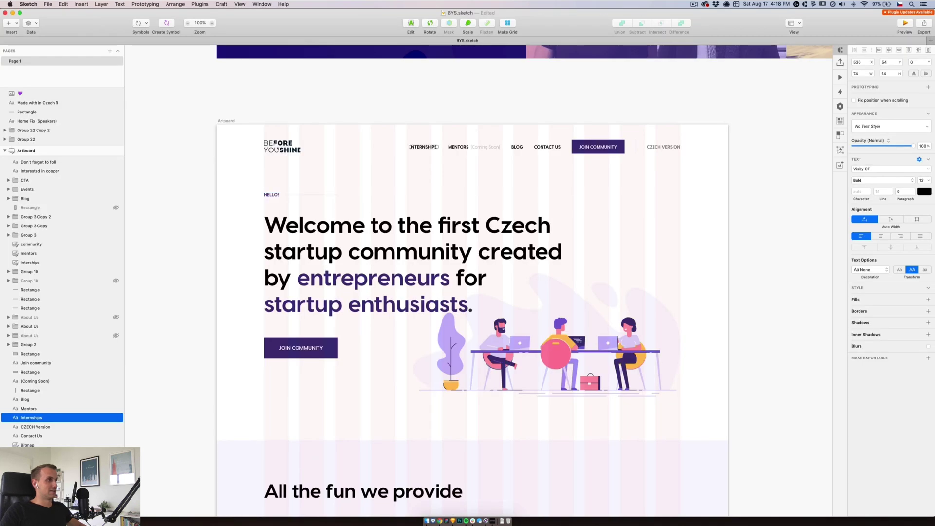
left_click(29, 409)
key("Return")
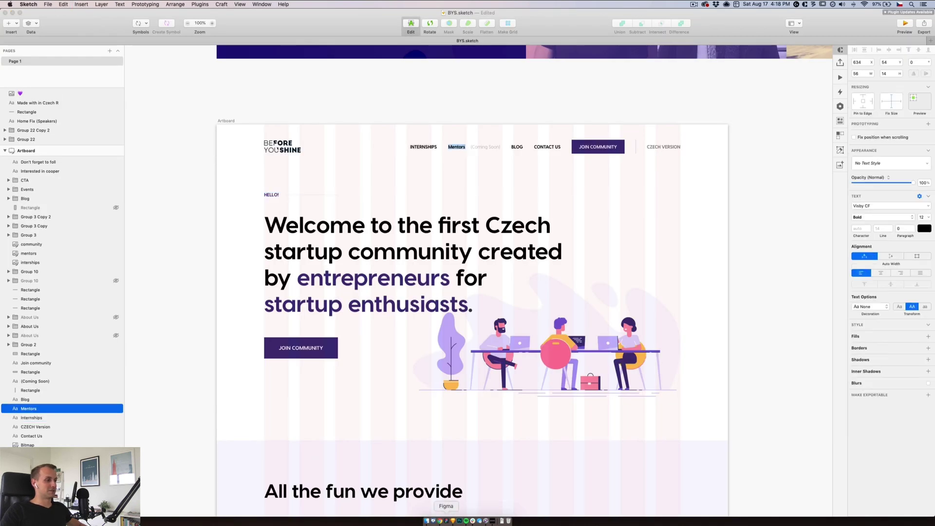
left_click(453, 521)
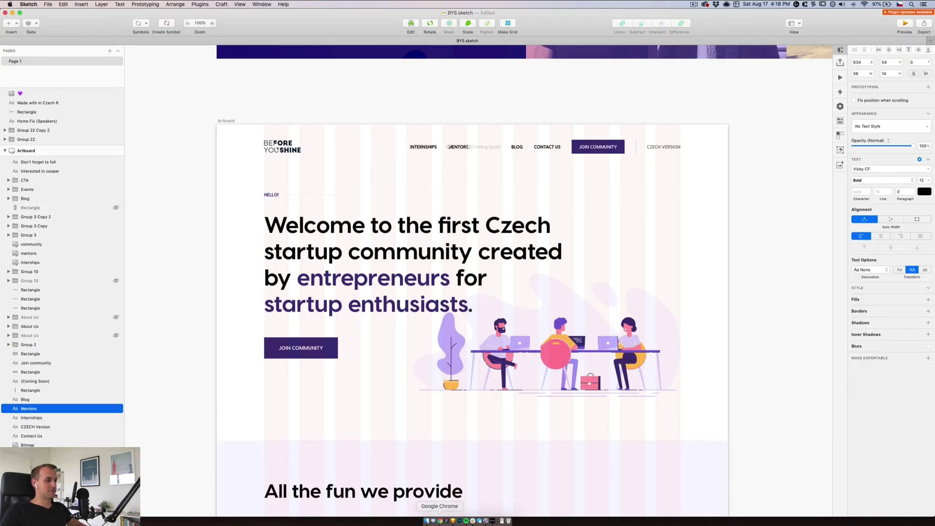
Switch back to Webflow, duplicate the Internships nav link and change the copy's text to MENTORS
left_click(440, 521)
left_click(47, 120)
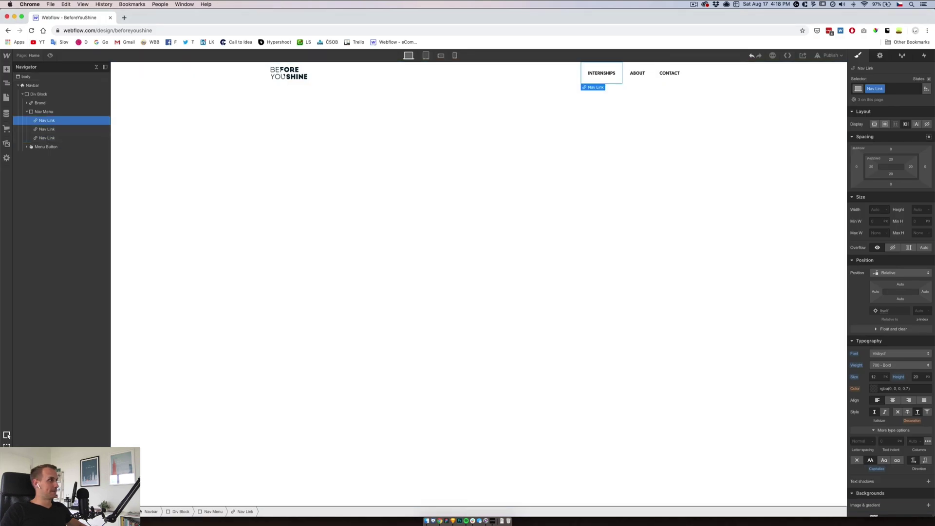
key("super+c")
key("super+v")
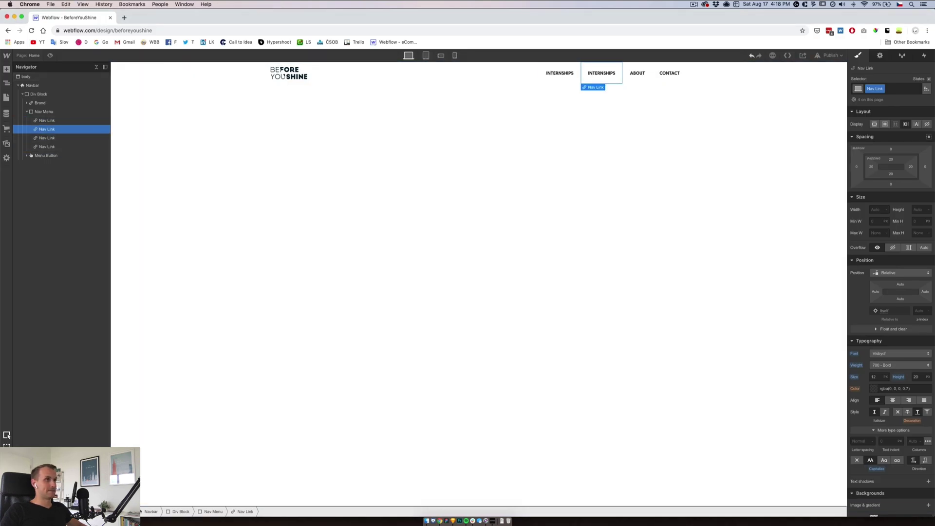
key("Return")
type("MENTORS")
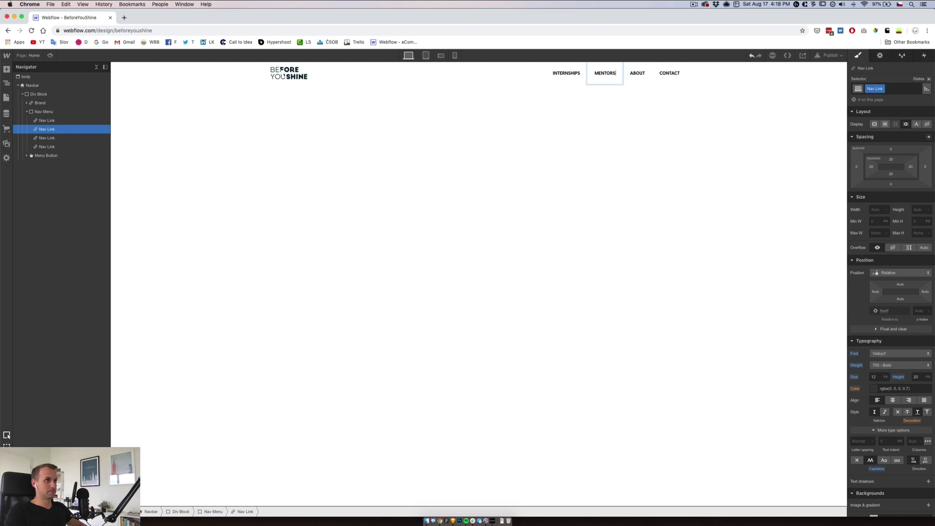
key("Escape")
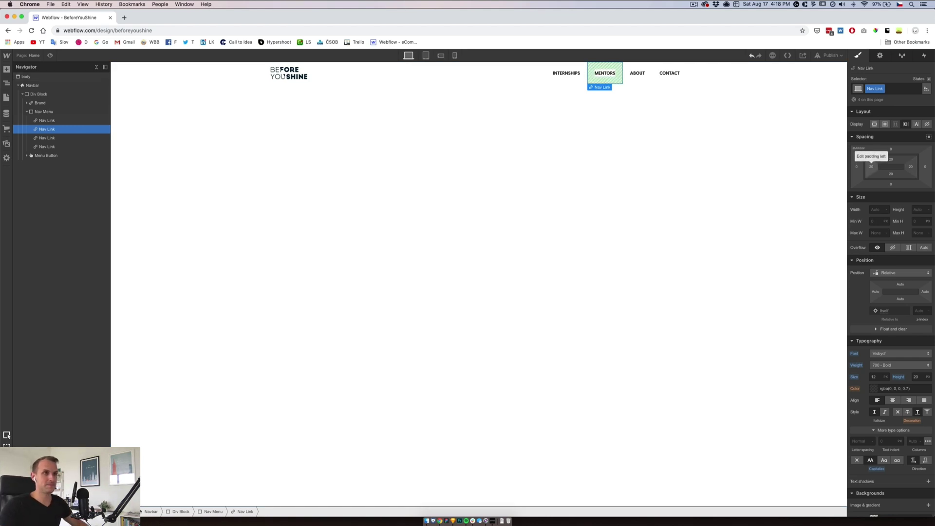
Set the left padding of the Nav Link class to 0
left_click(871, 167)
type("0")
key("Return")
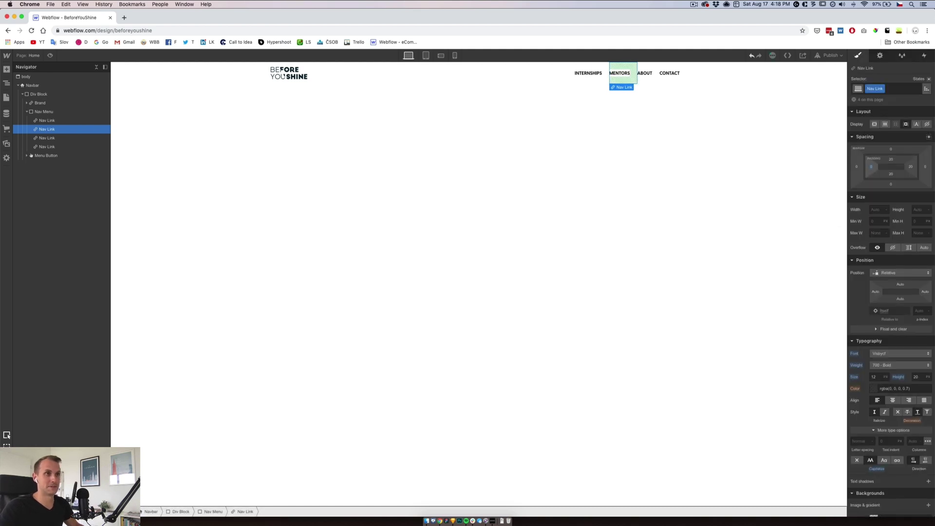
Set the remaining padding of the Nav Link class to 0 and its left margin to 30
left_click_drag(911, 166, 899, 167)
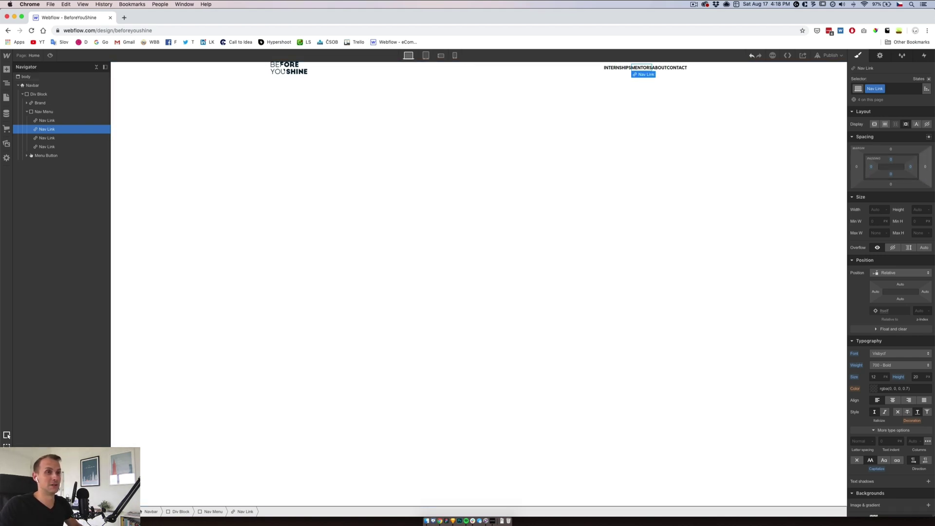
left_click(925, 167)
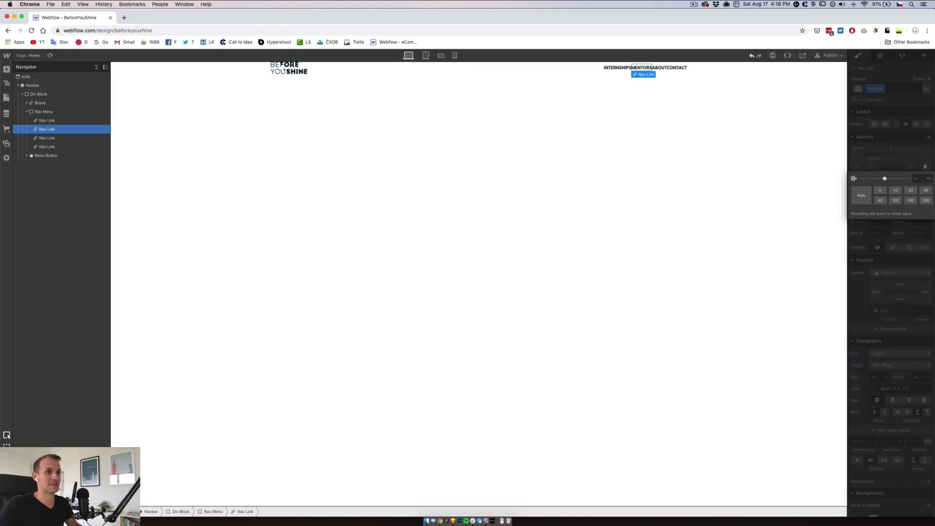
left_click(857, 167)
type("30")
key("Return")
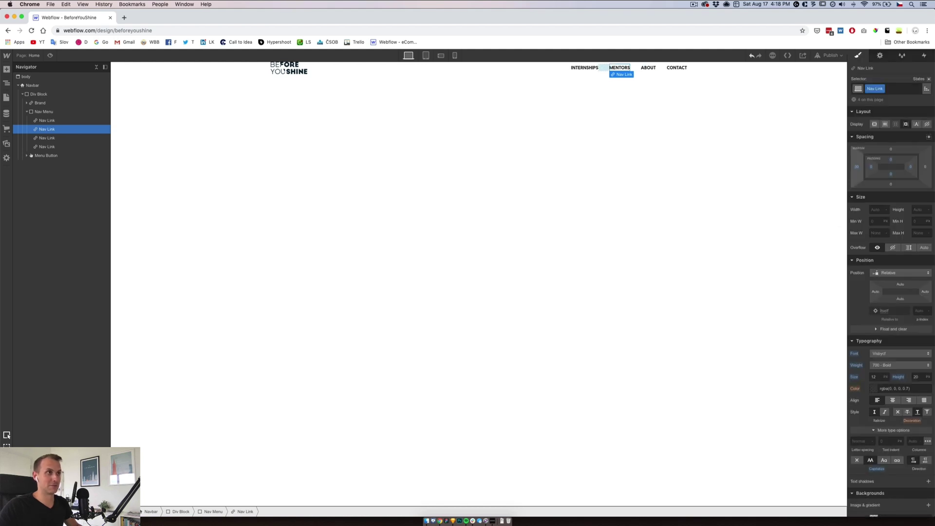
Switch to Sketch to examine the labels in the artboard's navigation, and return to Webflow
left_click(584, 67)
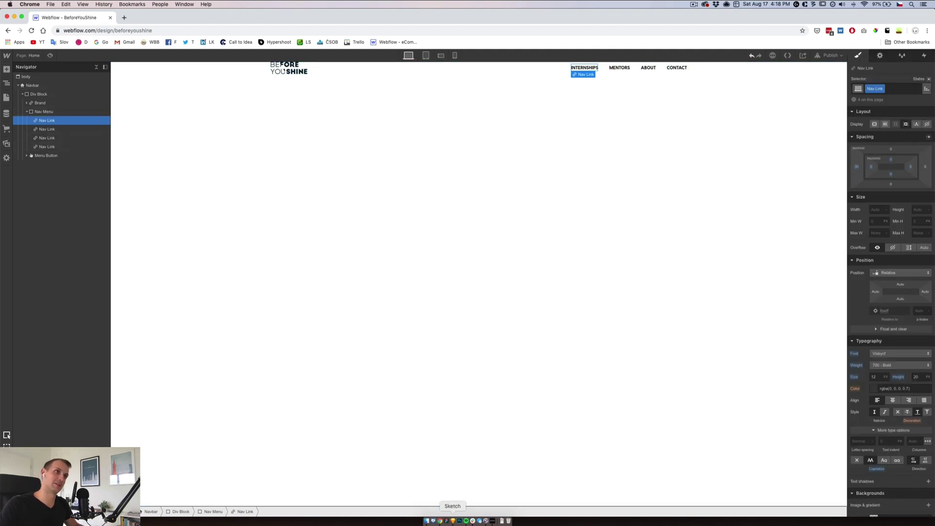
left_click(453, 520)
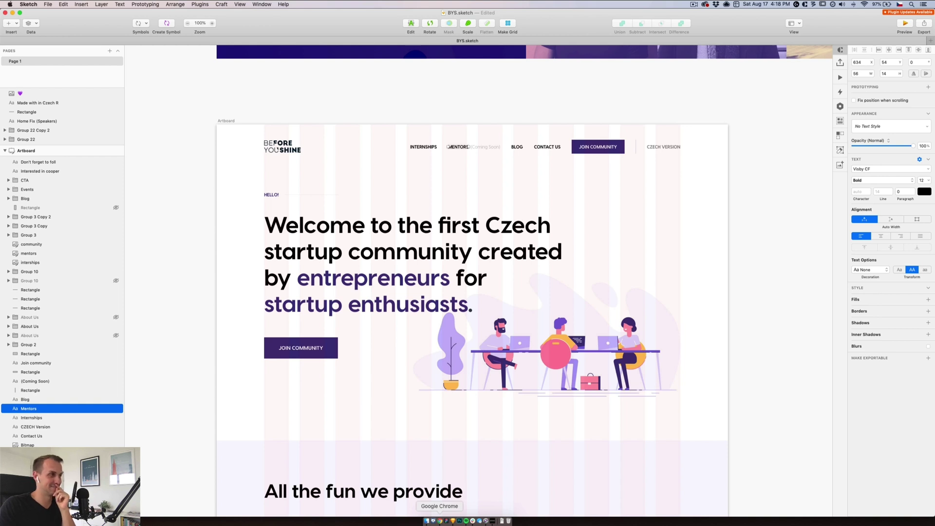
left_click(440, 521)
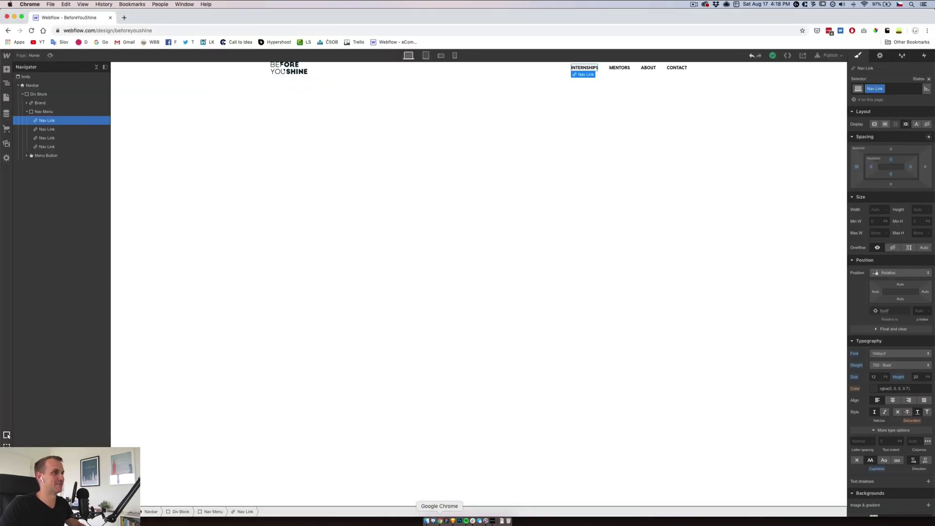
Insert a Text Block directly after the Mentors link in the Nav Menu
left_click(47, 129)
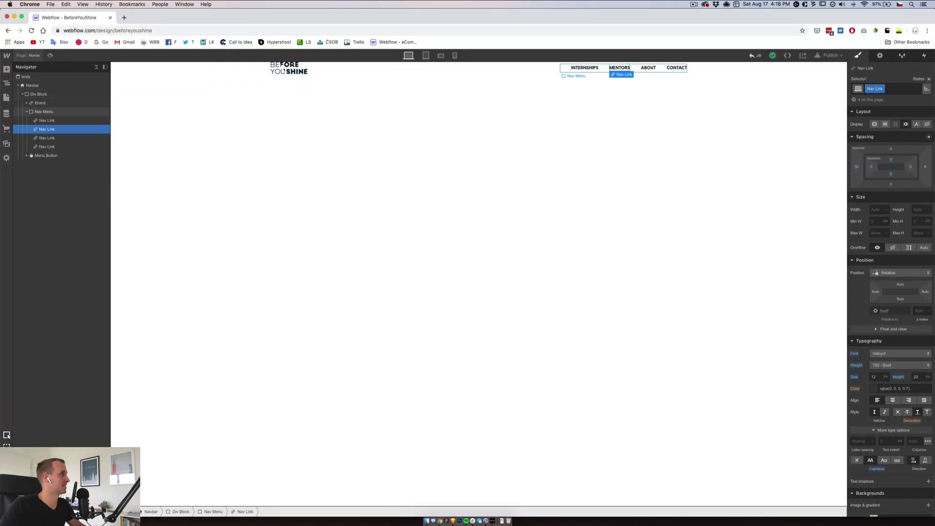
left_click(6, 69)
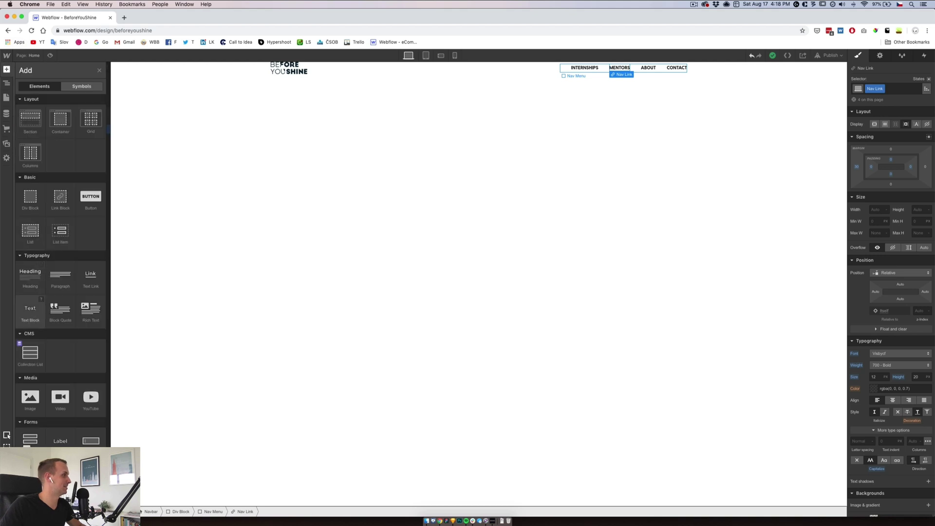
left_click(30, 308)
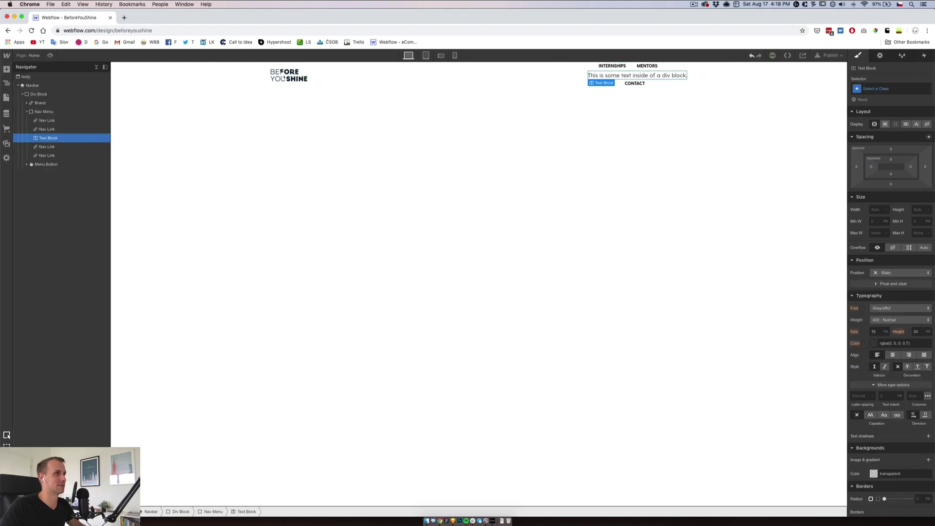
Add a Div Block after the Mentors link and nest the Mentors link and the text block inside it
left_click(47, 129)
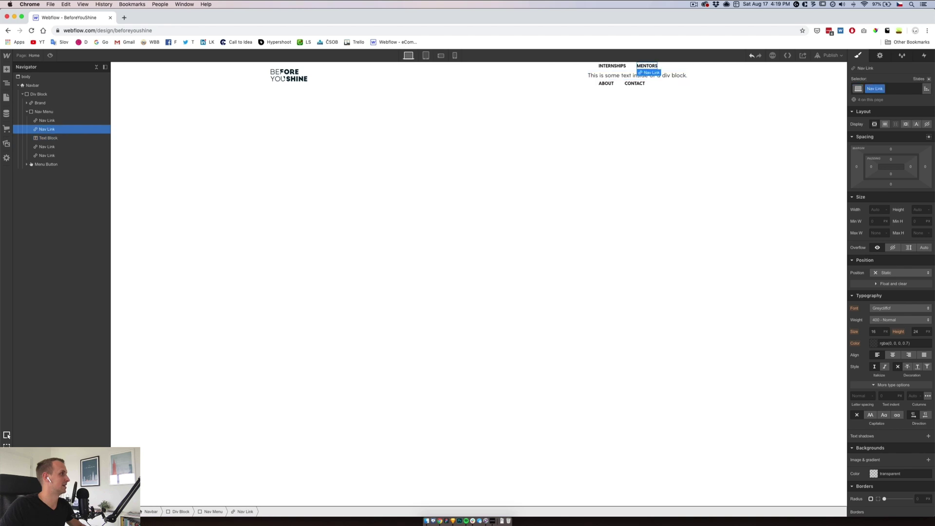
left_click(7, 69)
left_click(31, 199)
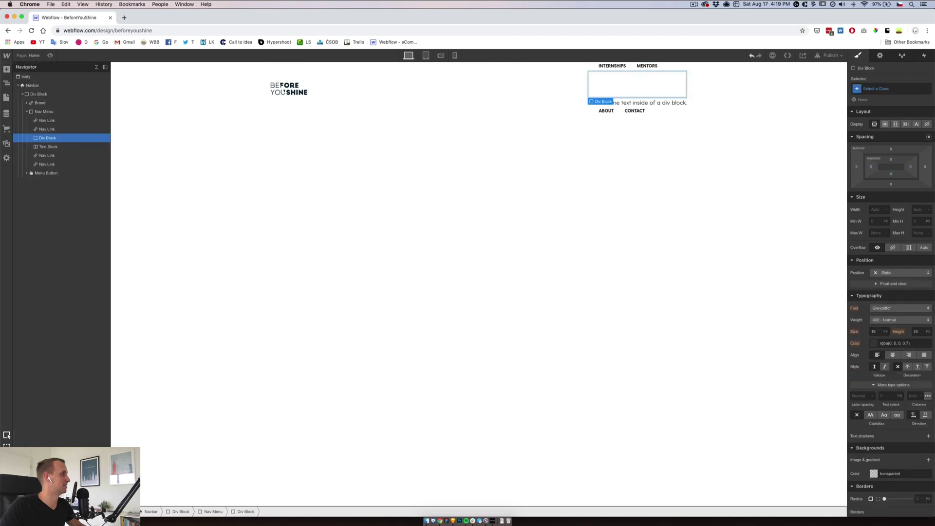
left_click_drag(47, 130, 52, 142)
left_click(49, 147)
left_click(47, 129)
left_click(31, 129)
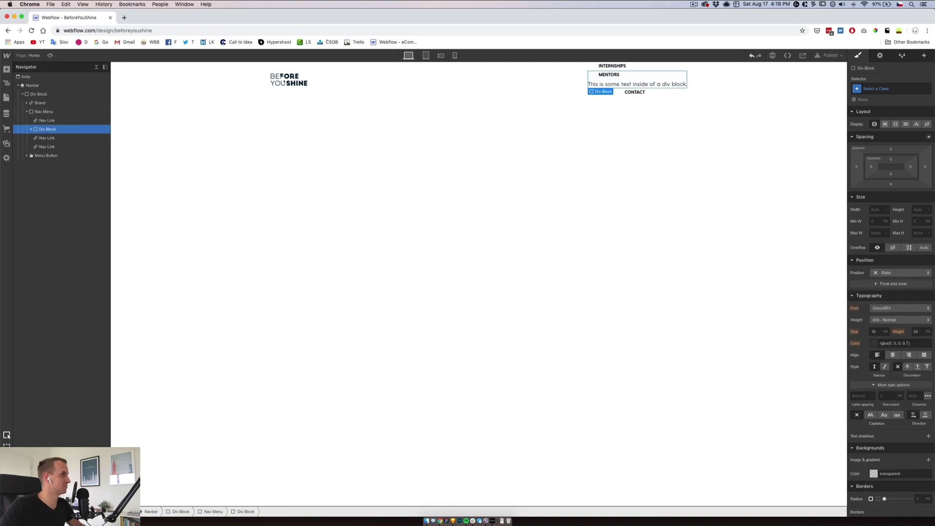
Set the Nav Menu and the div around the Mentors link to horizontal flex layout with centered alignment
left_click(44, 111)
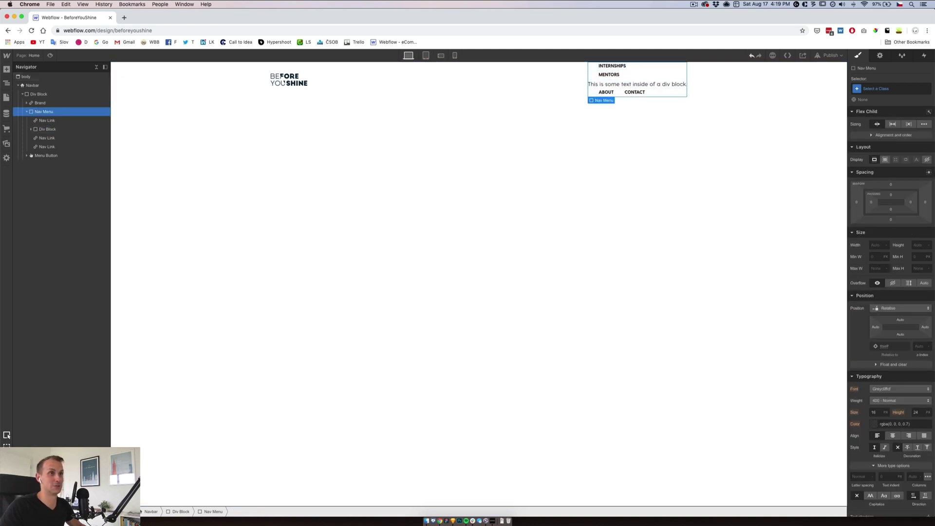
left_click(885, 159)
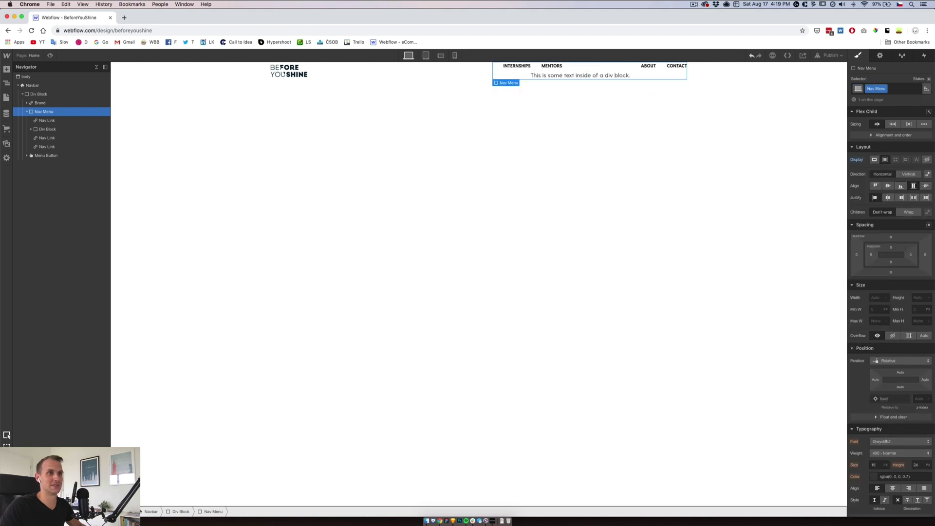
left_click(888, 186)
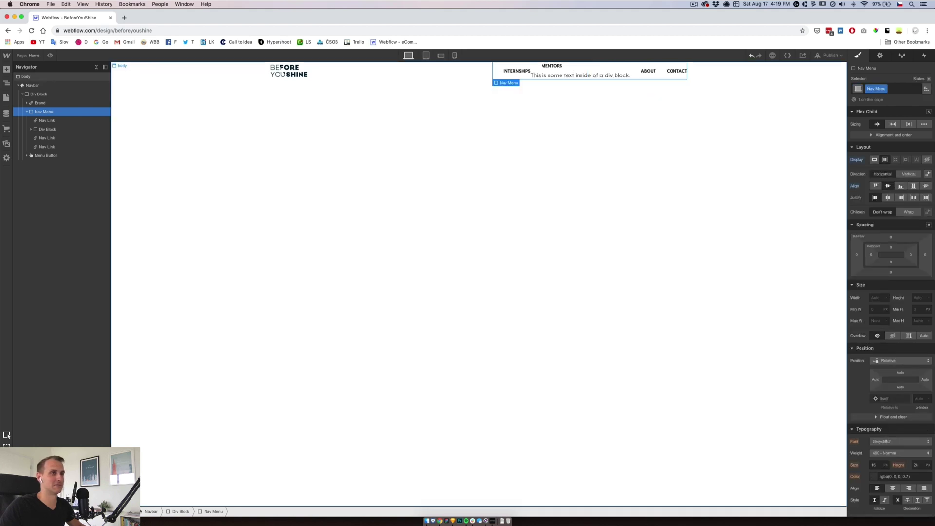
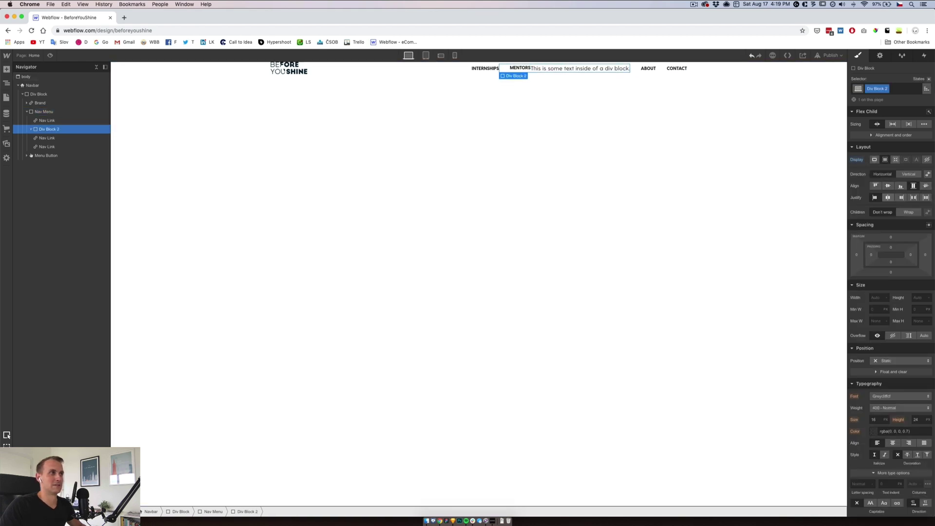
left_click(888, 186)
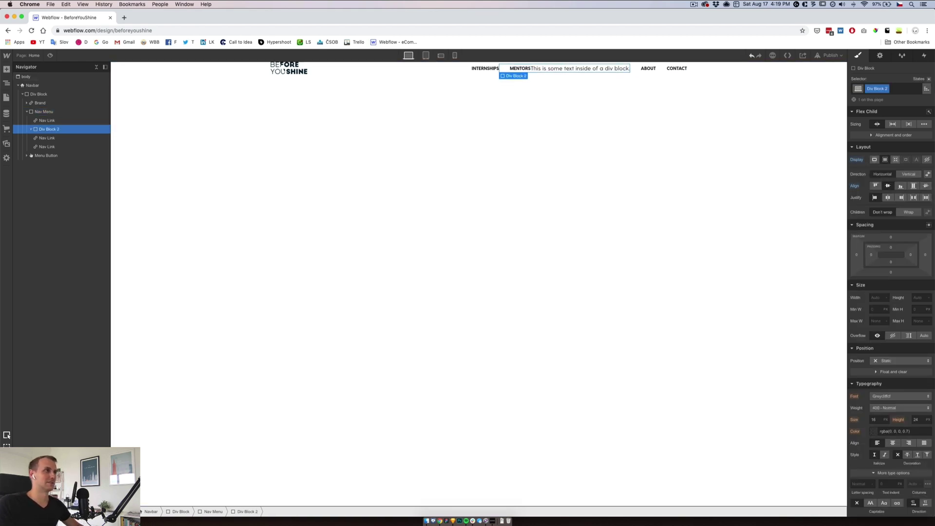
Select the text block, switch to Sketch to inspect the text color of the (Coming Soon) label, and return to Webflow
left_click(575, 68)
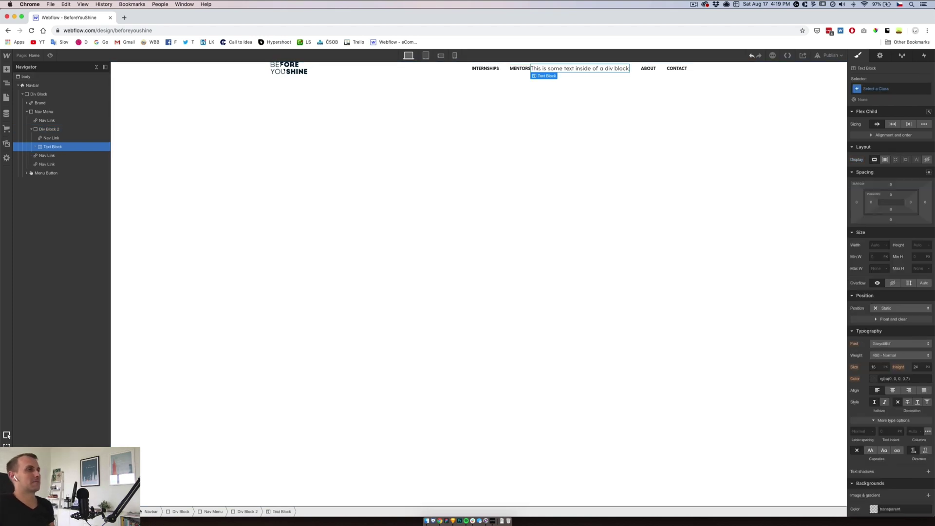
left_click(453, 521)
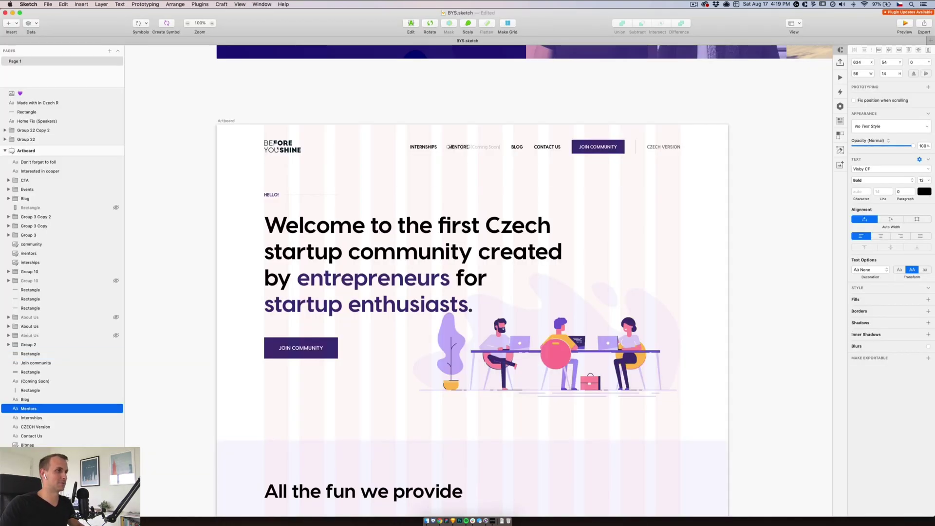
left_click(499, 146)
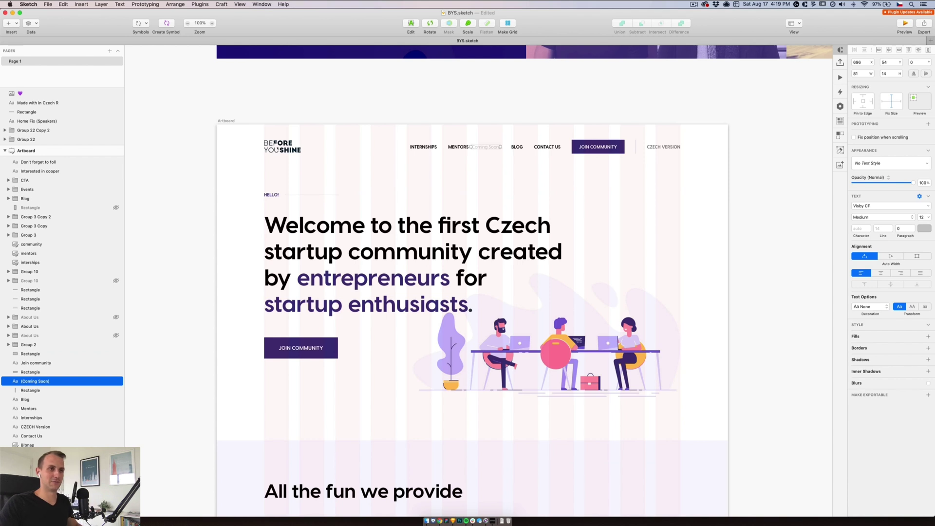
left_click(924, 228)
key("Escape")
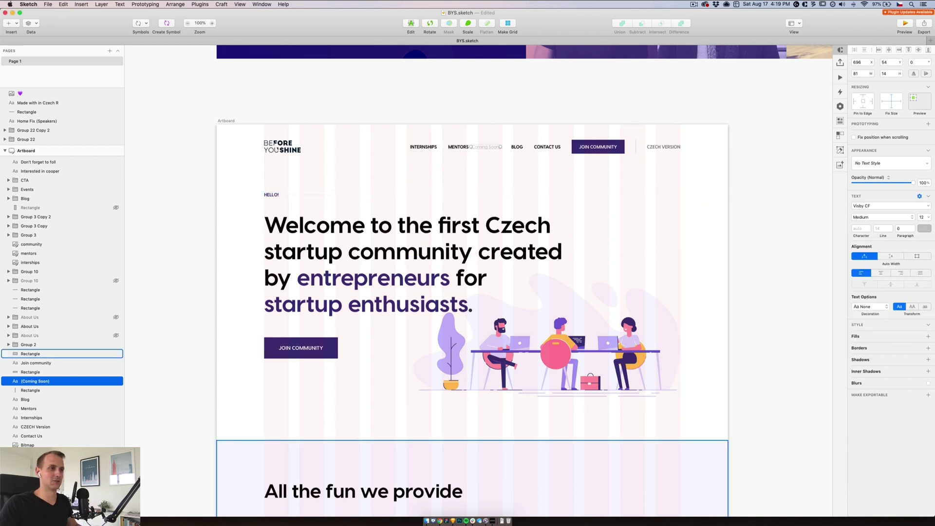
left_click(440, 520)
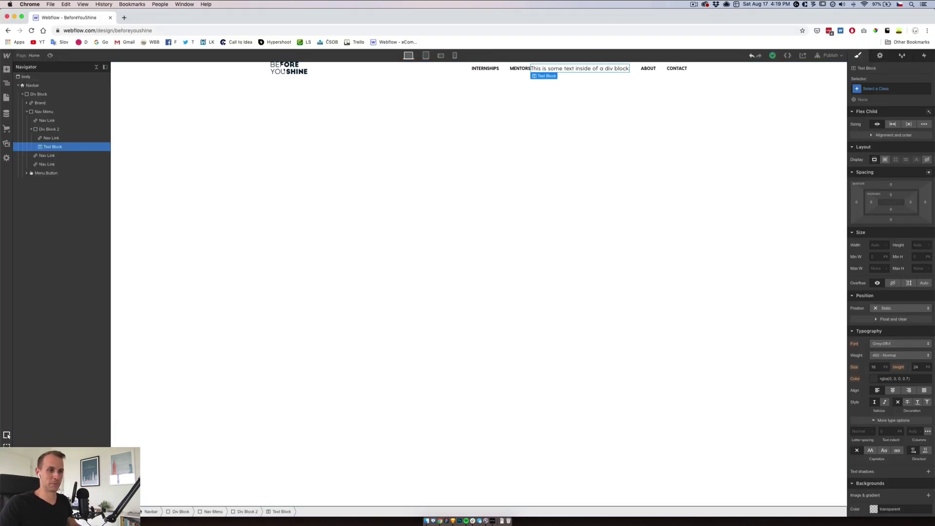
Style the text block beside the Mentors link with color #c7c7c7, font size 12 and line height 20
type("#c7c7c7")
left_click(886, 367)
left_click(873, 368)
key("Tab")
type("20")
key("Return")
Change the text block's text to (Coming Soon) and add a small left margin to it
key("Return")
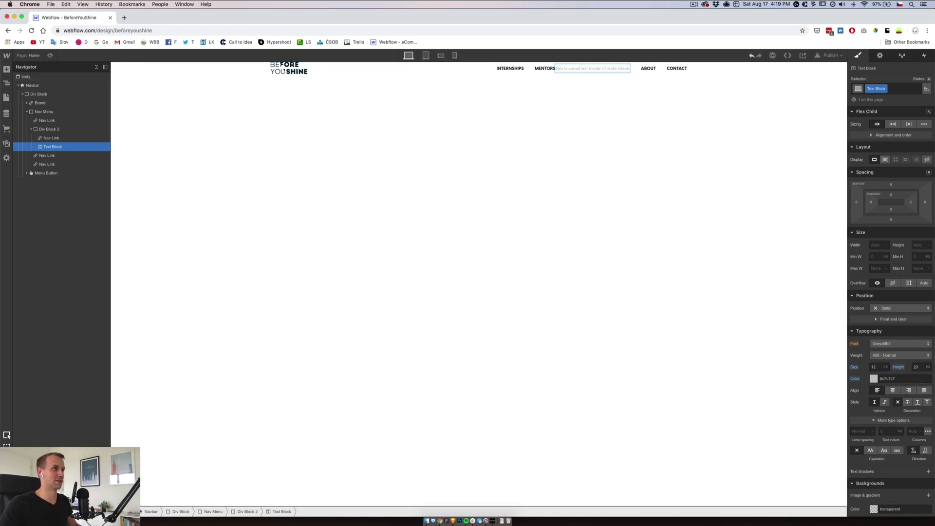
key("super+a")
type("(Comi")
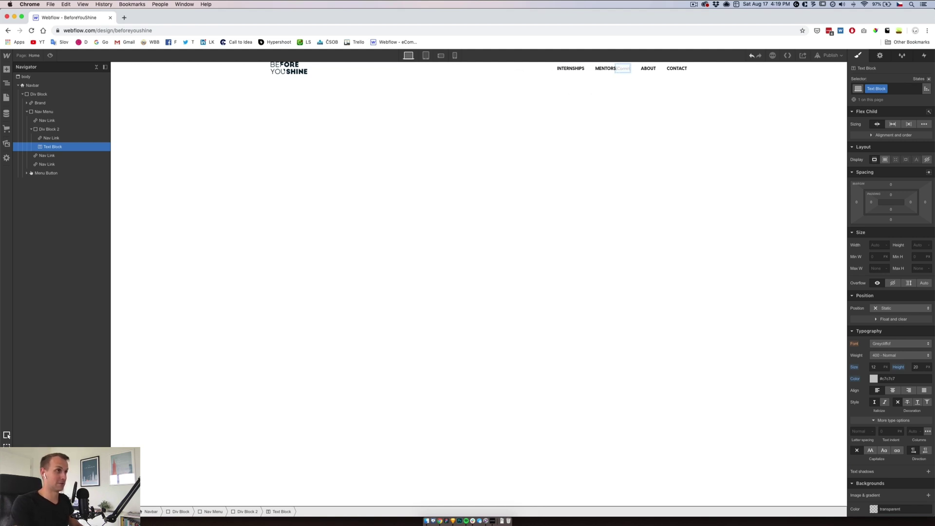
type("ng  Soon)")
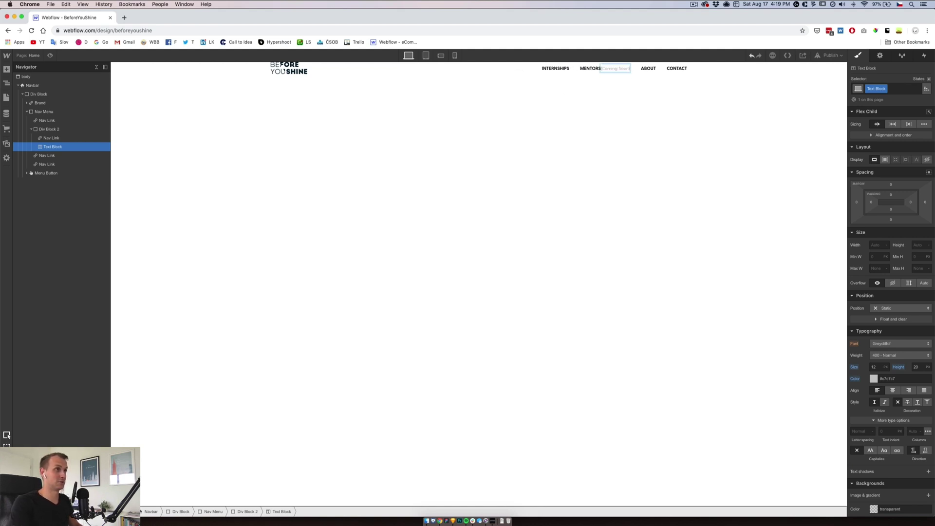
key("Escape")
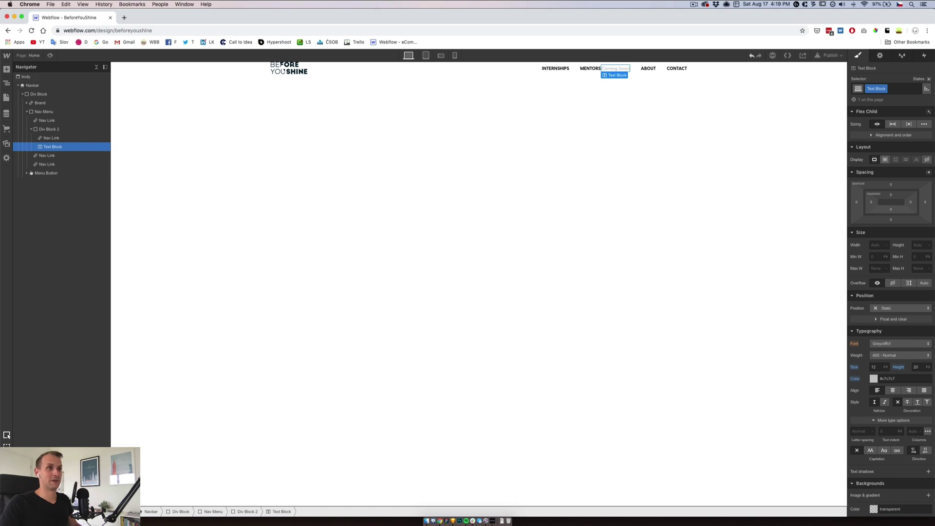
left_click(857, 202)
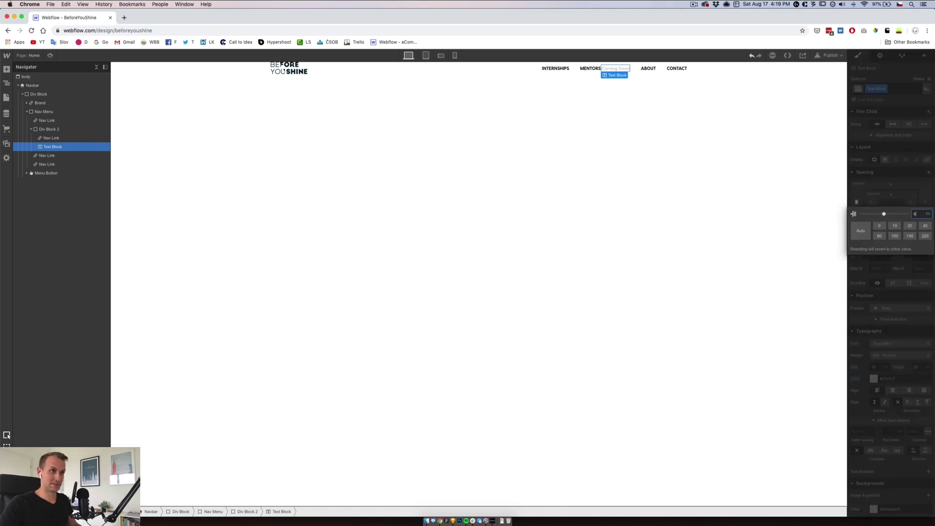
Check the link names in Sketch, then in Webflow change the About link's text to Blog and the Contact link's to CONTACT US
left_click(453, 521)
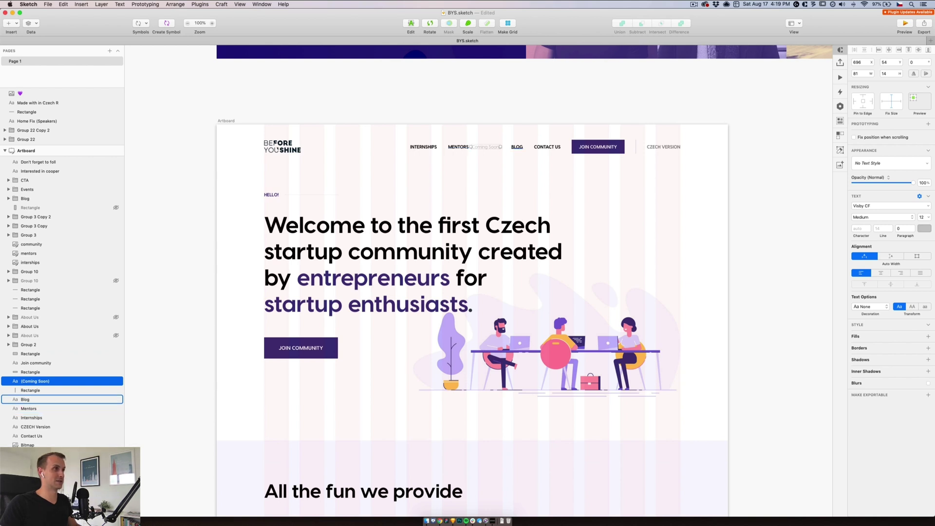
left_click(440, 521)
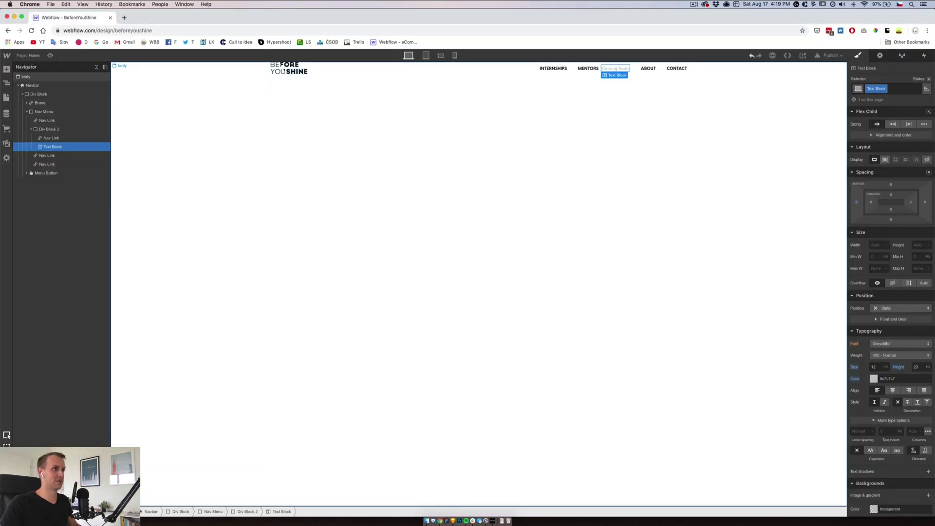
double_click(648, 68)
type("Blog")
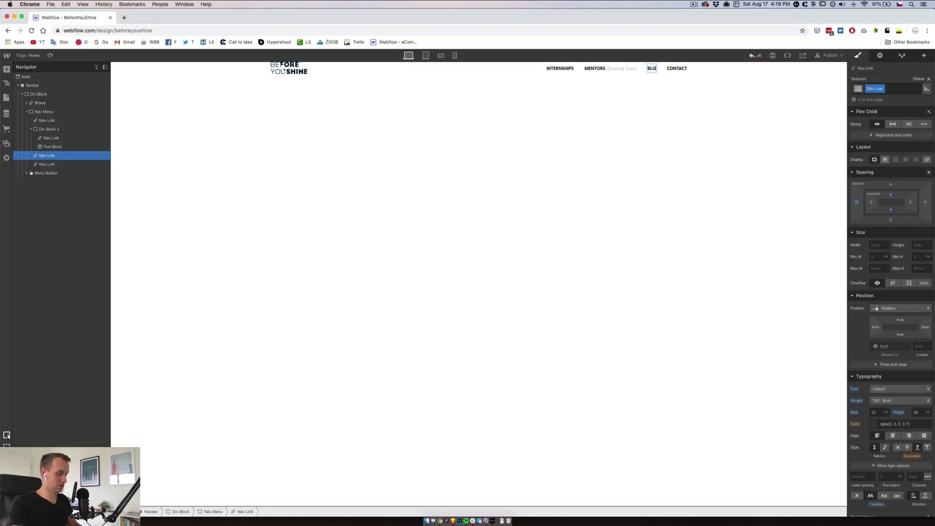
left_click(680, 69)
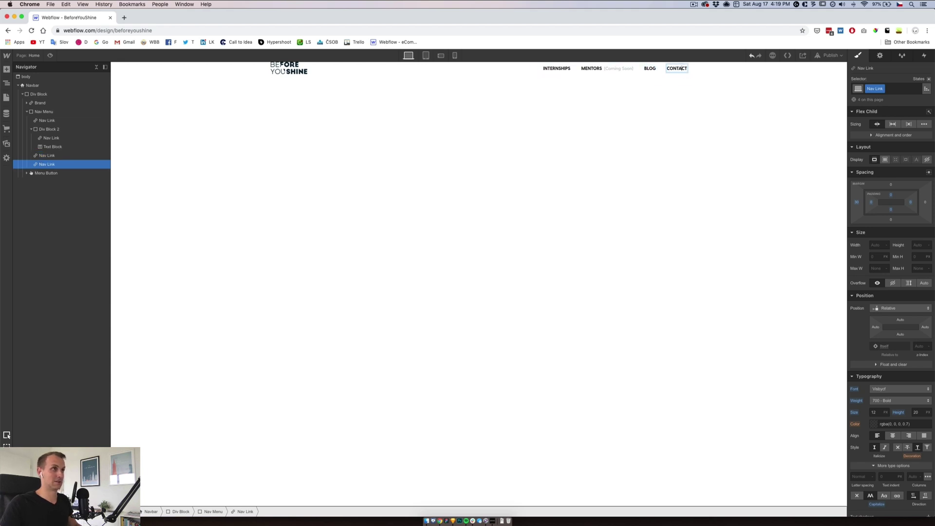
key("Return")
type("US")
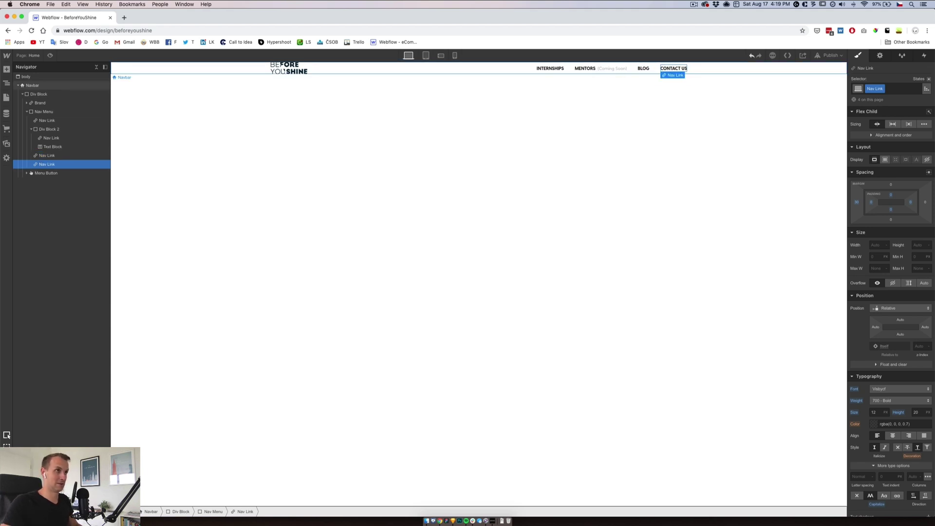
Switch to Sketch and inspect the Contact Us label and the Join Community button's rectangle in the navigation
left_click(454, 521)
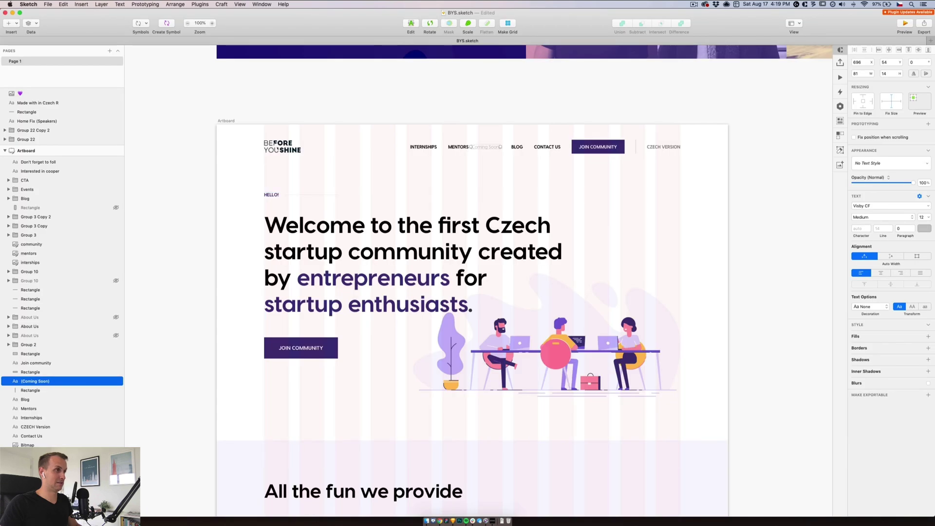
left_click(536, 147)
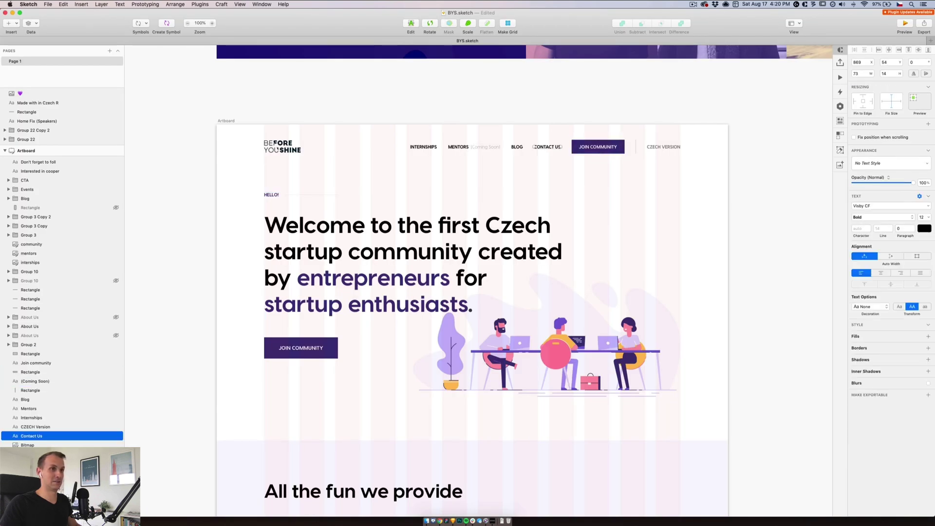
left_click(598, 146)
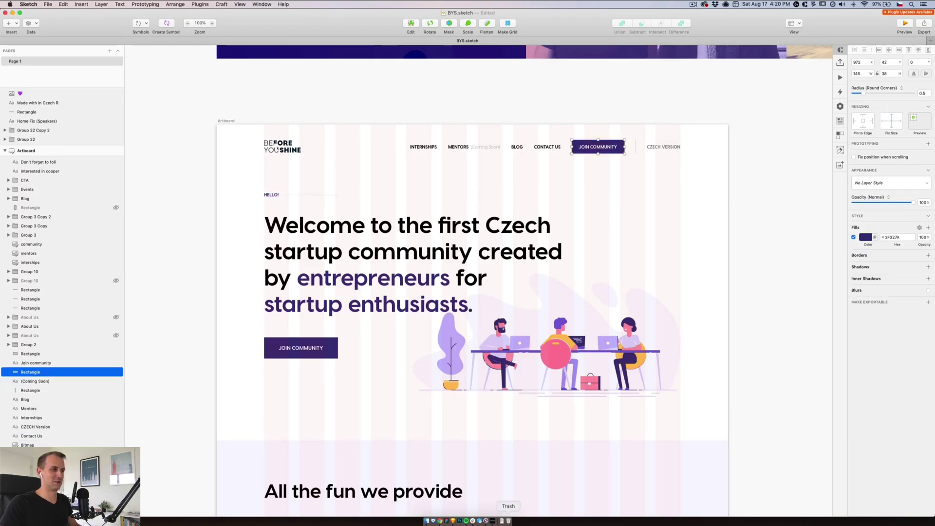
Switch back to Webflow and inspect the Mentors link, the navbar's inner div block and the Contact Us link
left_click(440, 521)
left_click(585, 69)
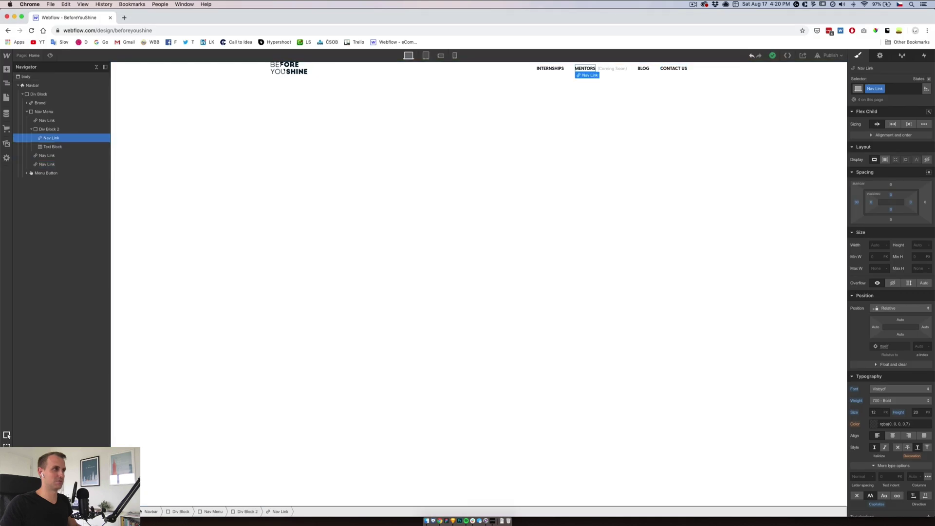
left_click(336, 69)
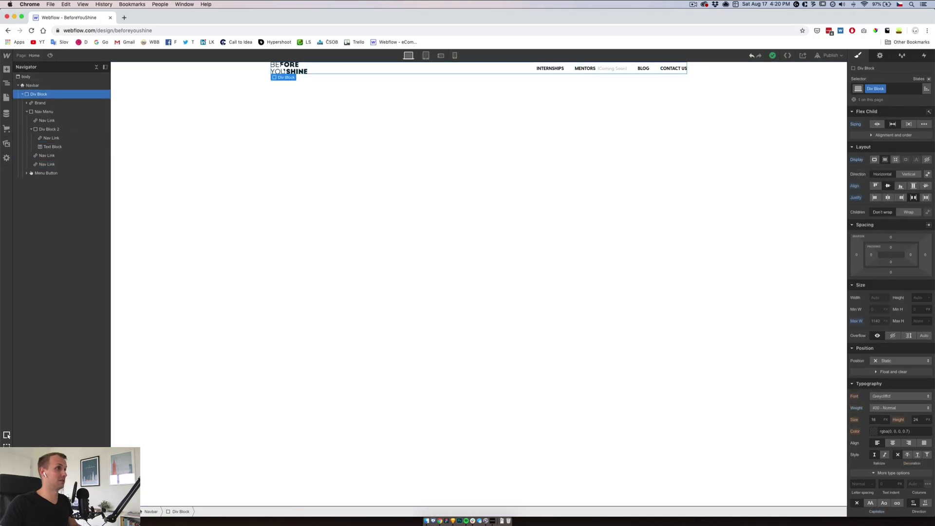
left_click(673, 68)
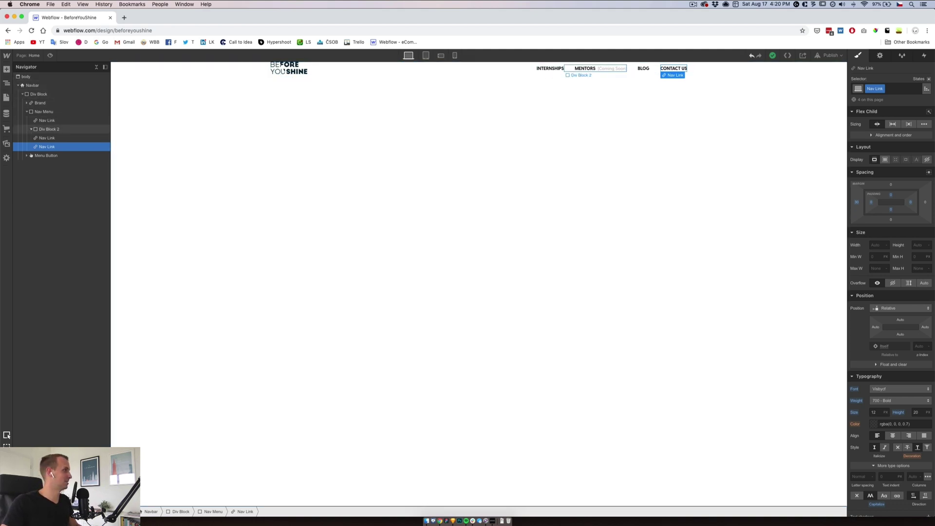
left_click(44, 111)
left_click(6, 69)
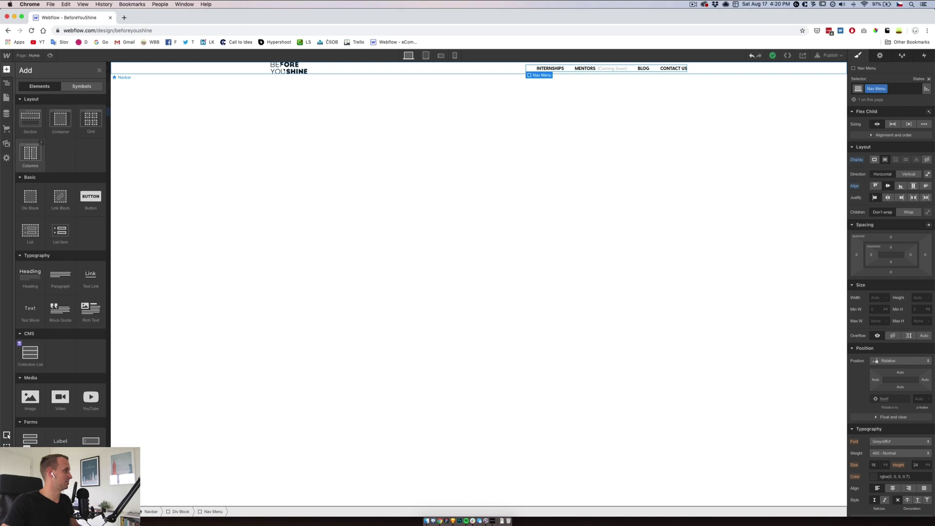
left_click(30, 199)
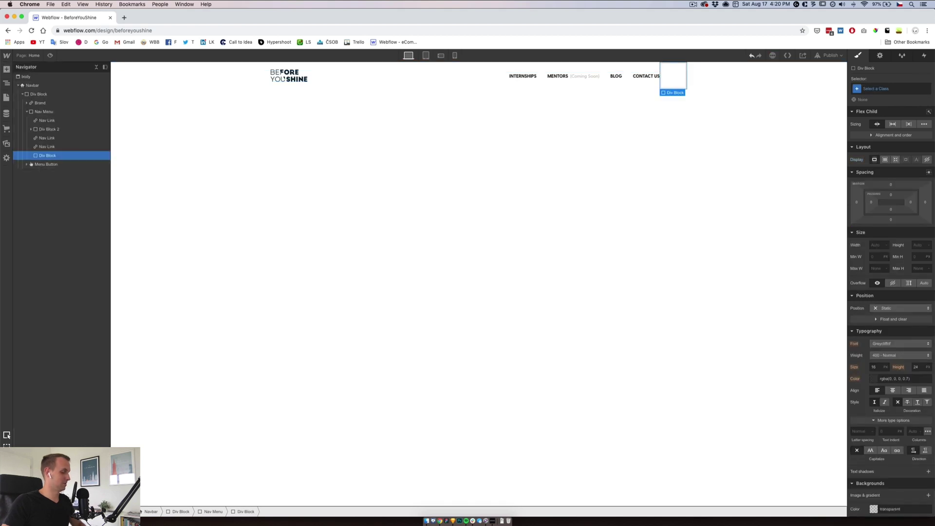
key("Delete")
Add a link block at the end of the Nav Menu and place a text block inside it
left_click(44, 112)
left_click(6, 69)
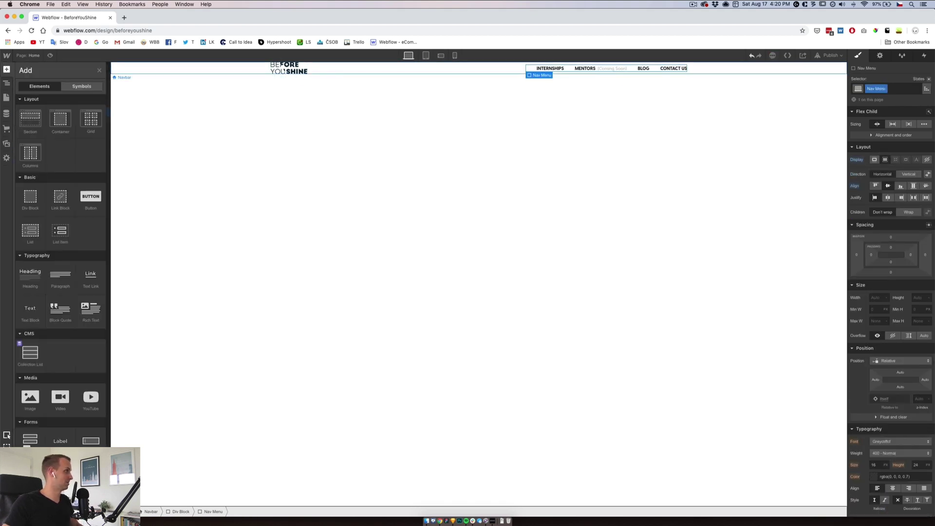
left_click(30, 233)
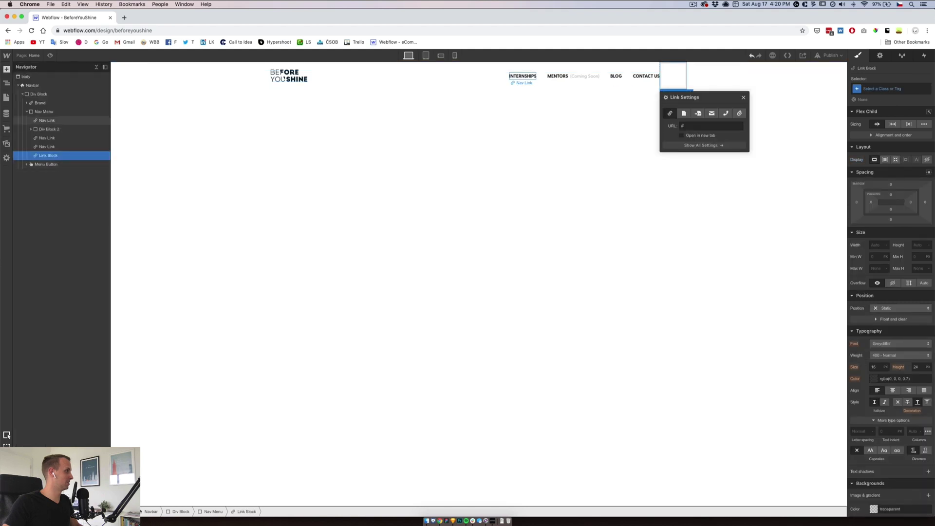
key("a")
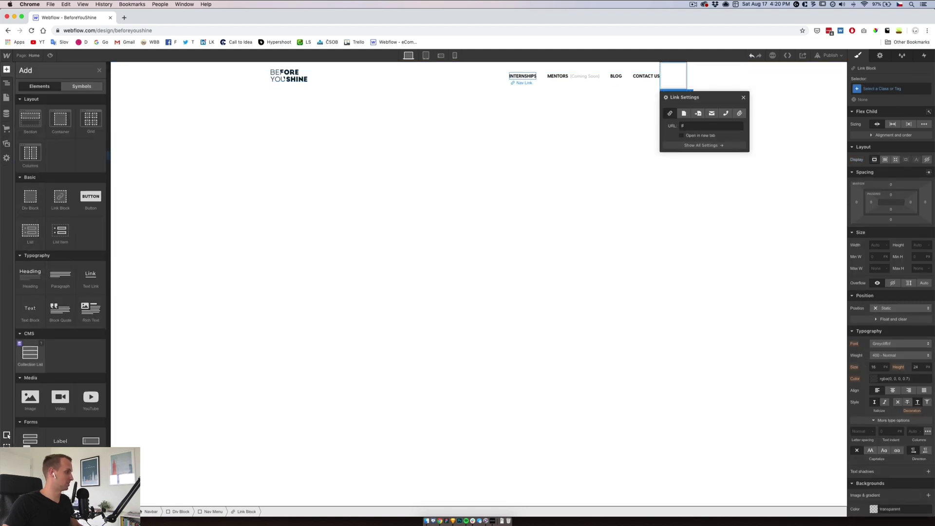
left_click(30, 308)
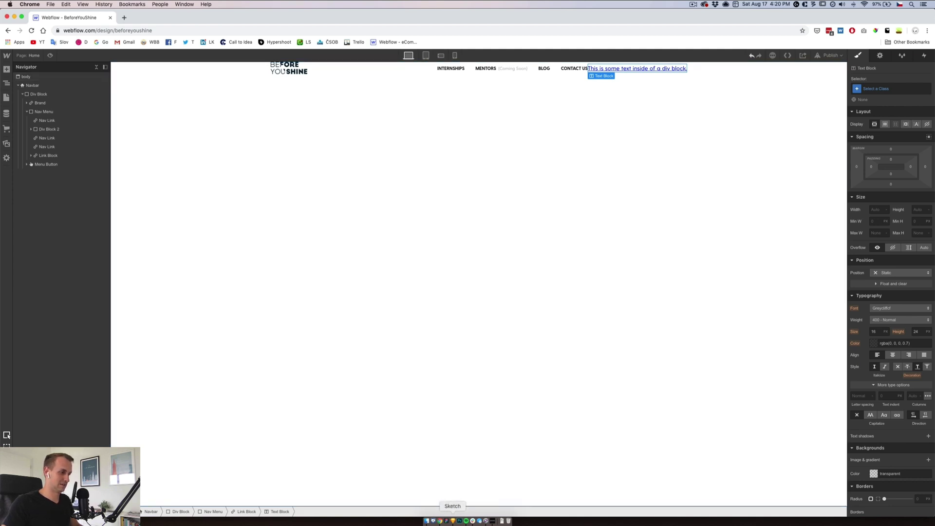
Copy the fill hex 3F327A from the navigation's Join Community rectangle in Sketch and return to Webflow
left_click(452, 520)
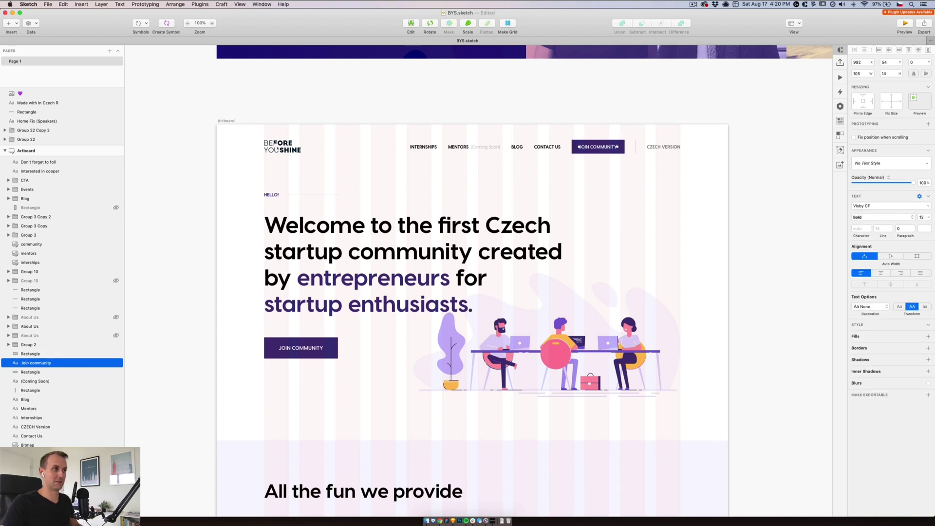
left_click(598, 151)
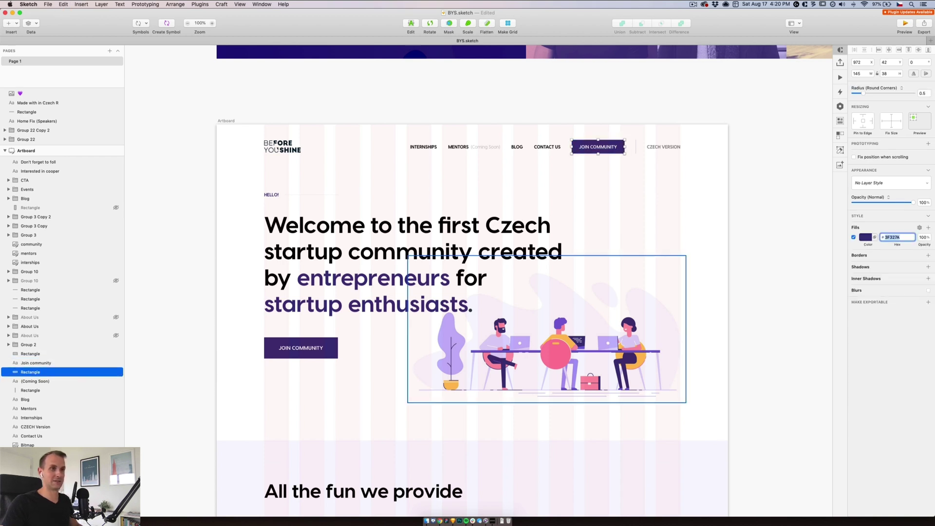
left_click(440, 521)
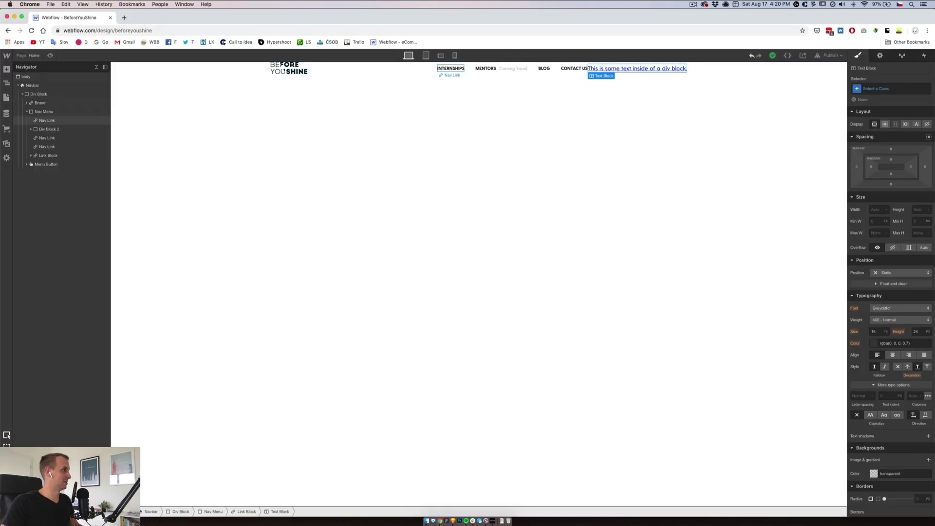
Set the new link block's background color to #3f327a
left_click(496, 68)
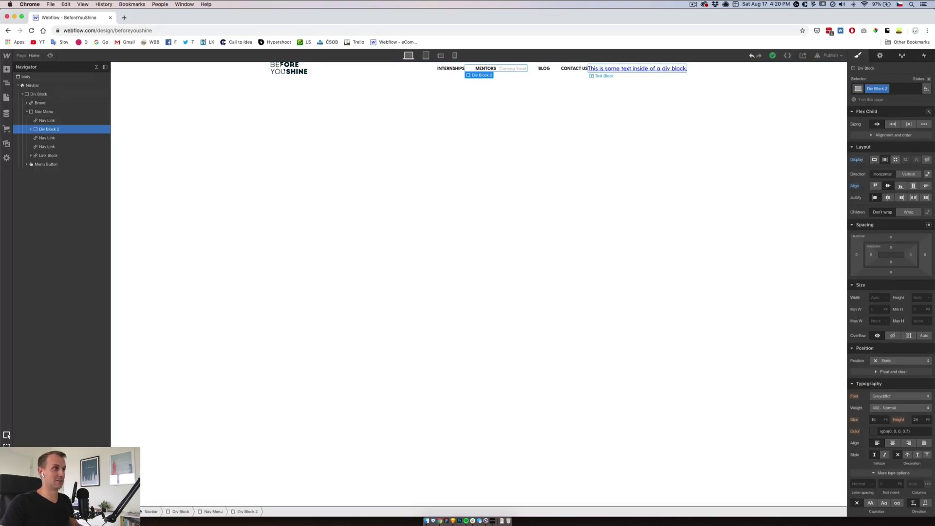
left_click(634, 68)
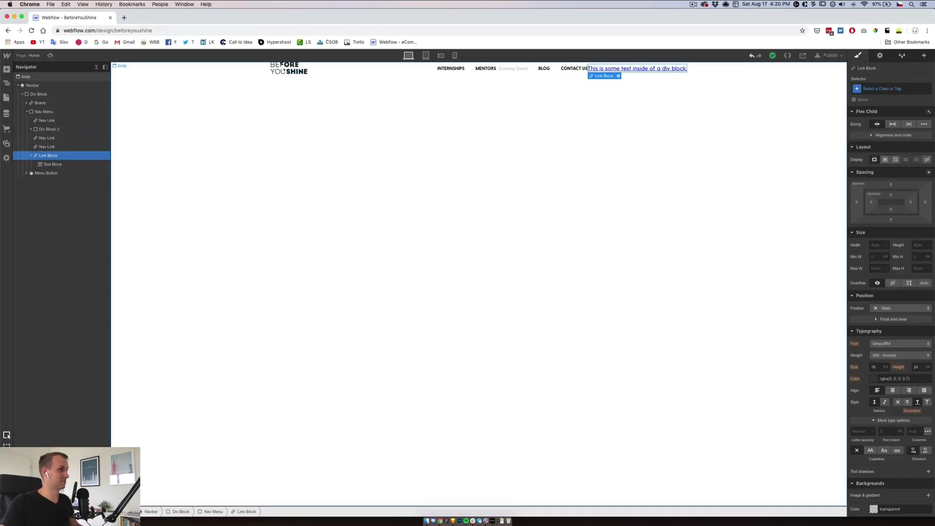
scroll(896, 448, "down", 3)
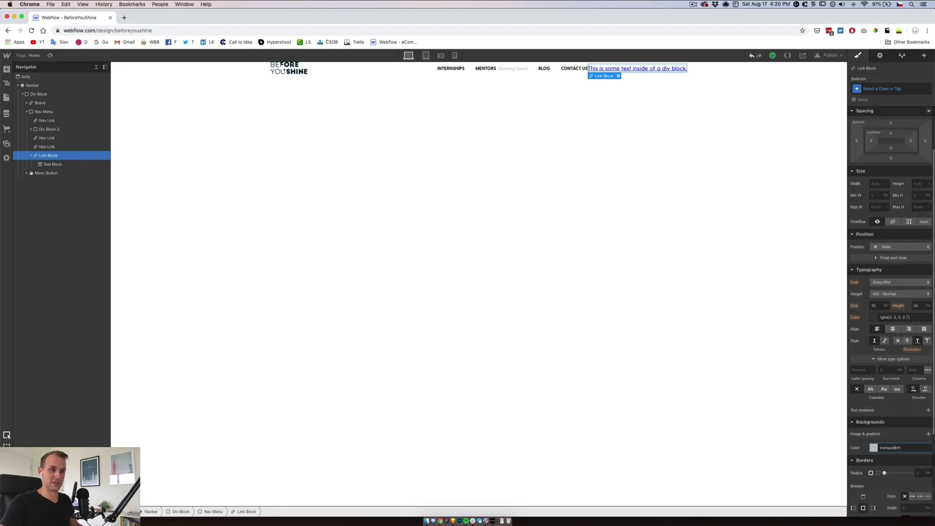
key("Return")
left_click(874, 448)
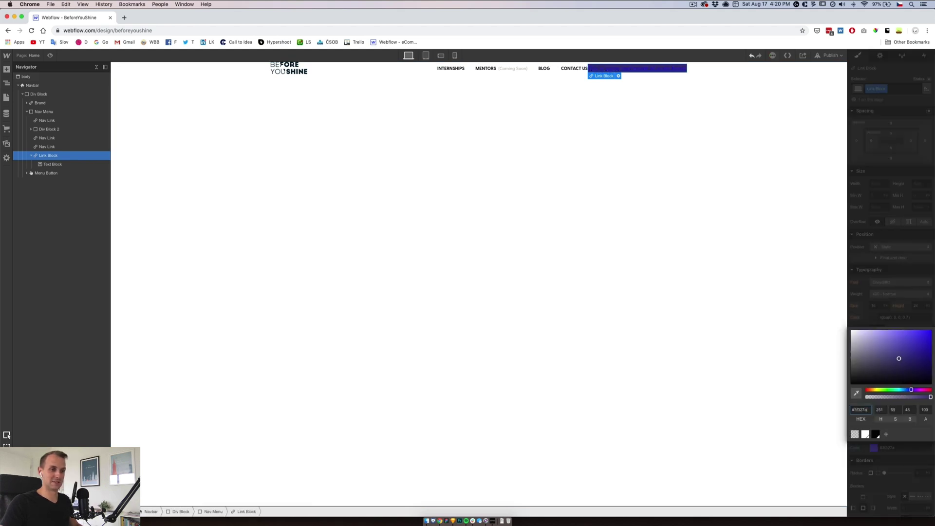
Save the link block's background color as a swatch named Main Violet
left_click(886, 434)
type("Main Viole")
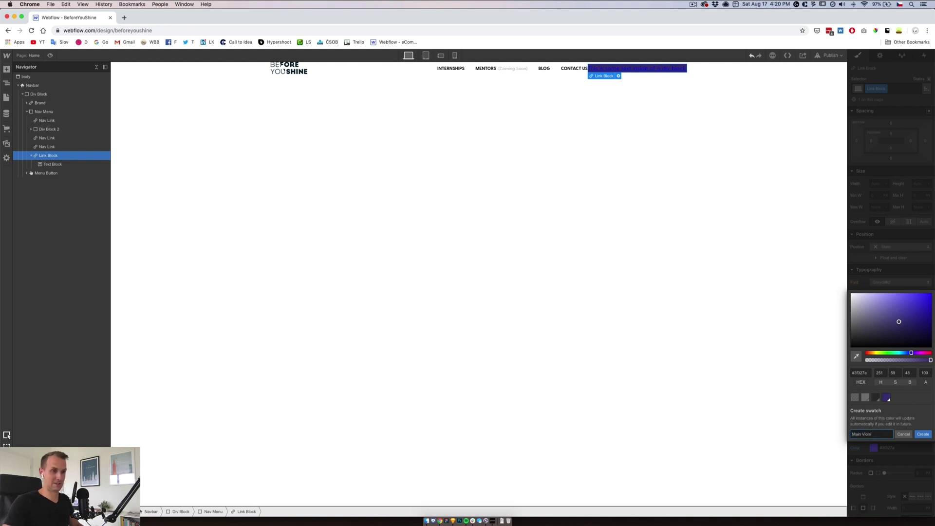
key("Return")
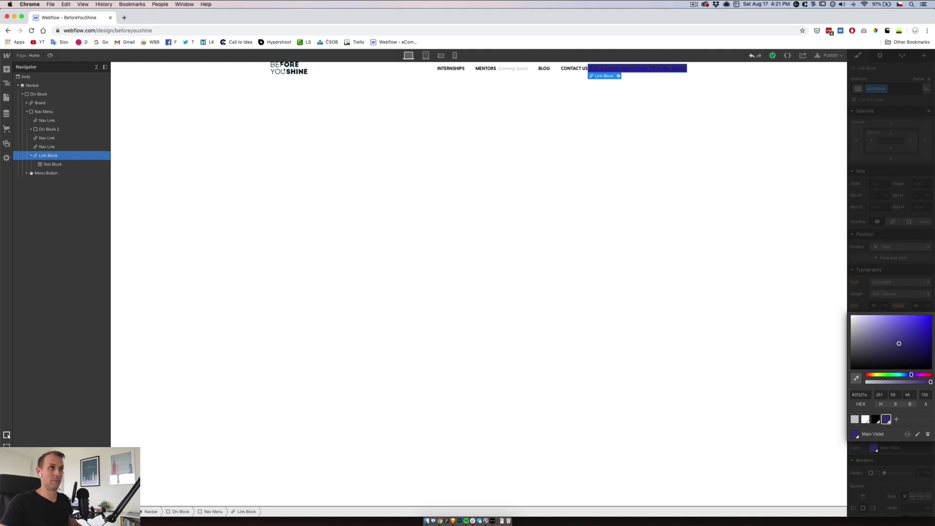
key("Escape")
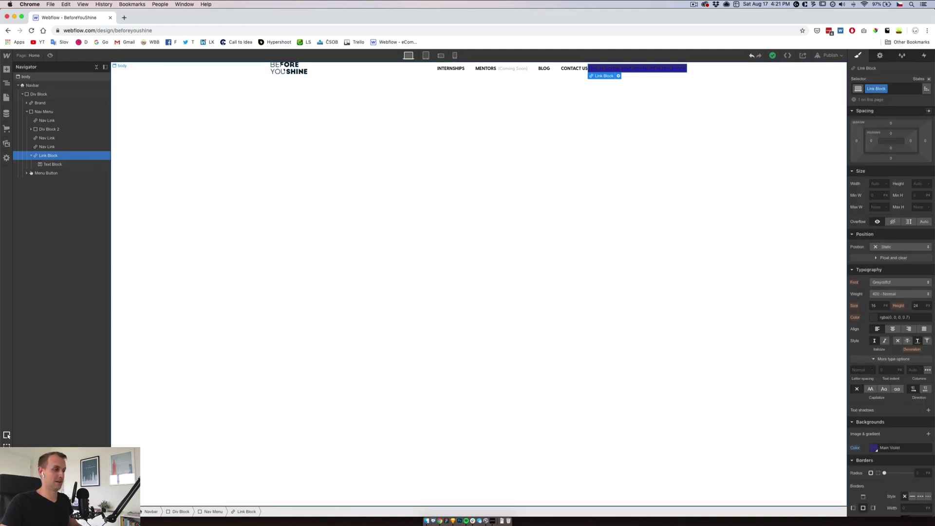
In Sketch, set the navigation's Join Community label to line height 20, check its spacing inside the rectangle, and return to Webflow
left_click(453, 520)
left_click(598, 147)
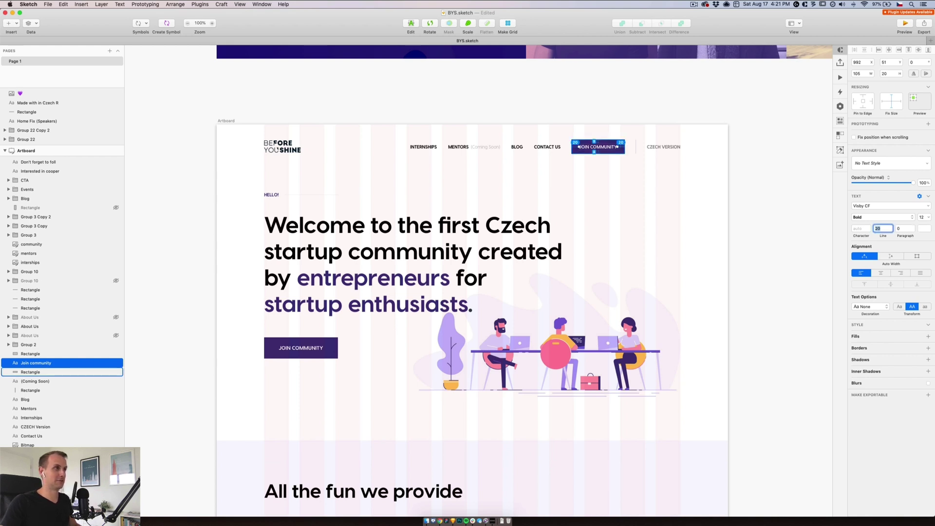
left_click(440, 521)
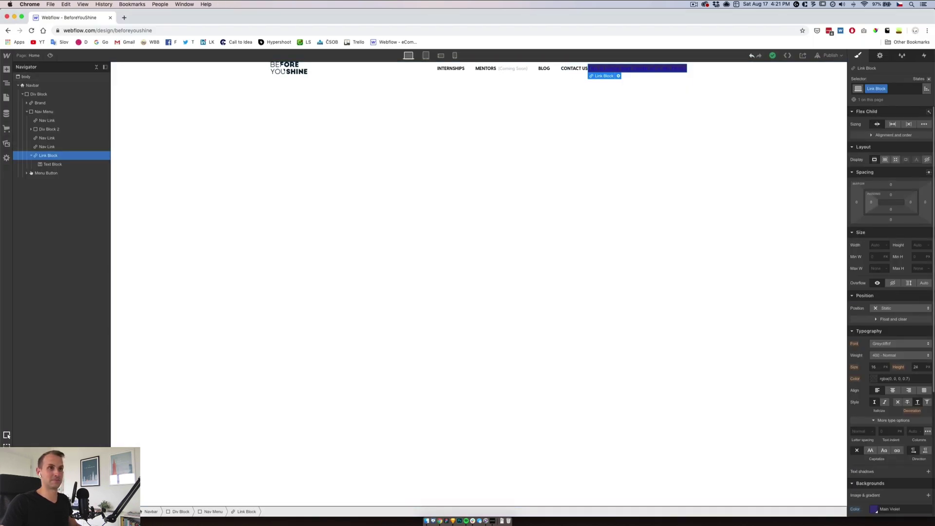
Add padding on all four sides of the link block to match the Sketch button's inner spacing
mouse_move(910, 203)
left_mouse_down()
mouse_move(911, 193)
mouse_move(891, 208)
mouse_move(891, 197)
mouse_move(891, 205)
left_mouse_up()
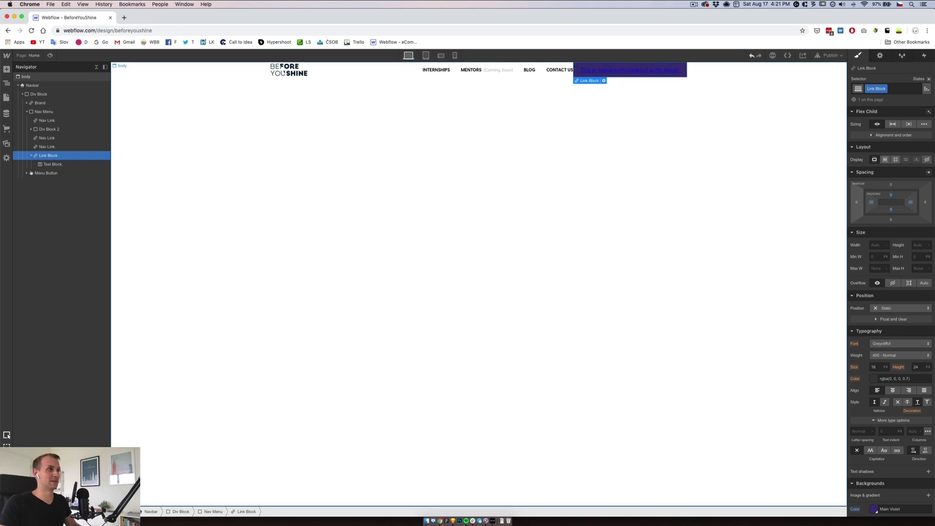
left_click(560, 71)
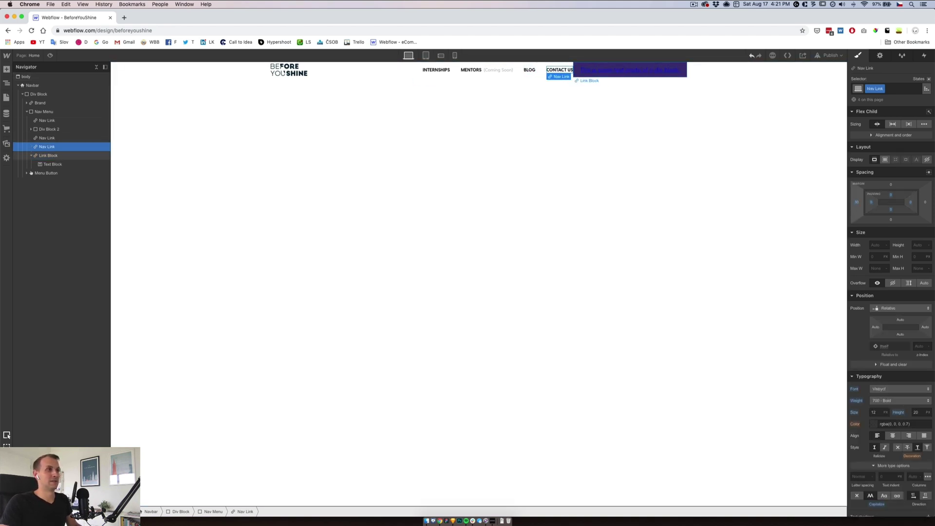
left_click(579, 73)
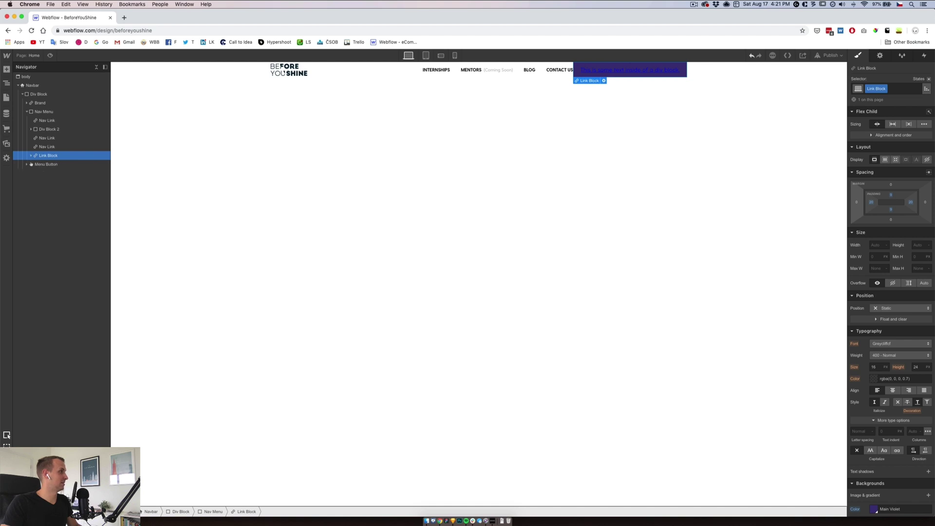
Remove the nav links' left margin and give them a right margin of 30 instead
left_click(436, 70)
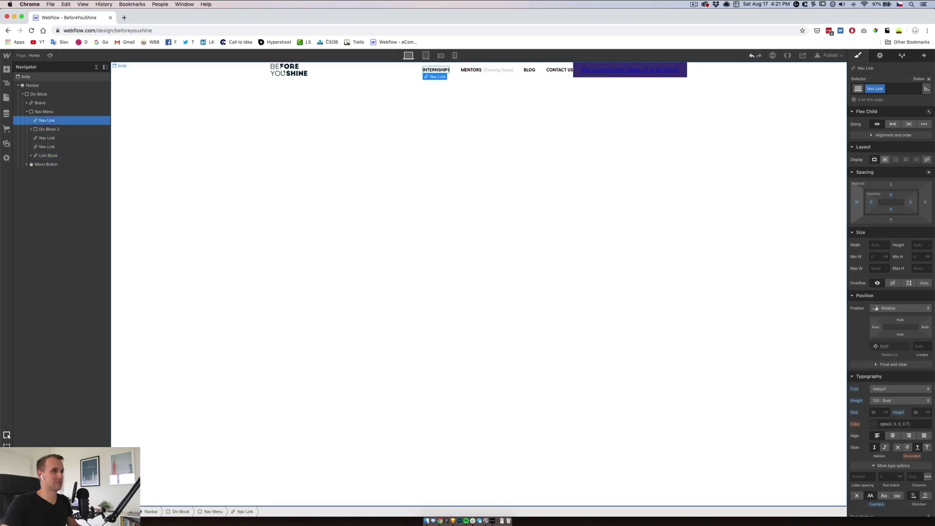
left_click(857, 202, "alt")
left_click(925, 202)
type("30")
key("Return")
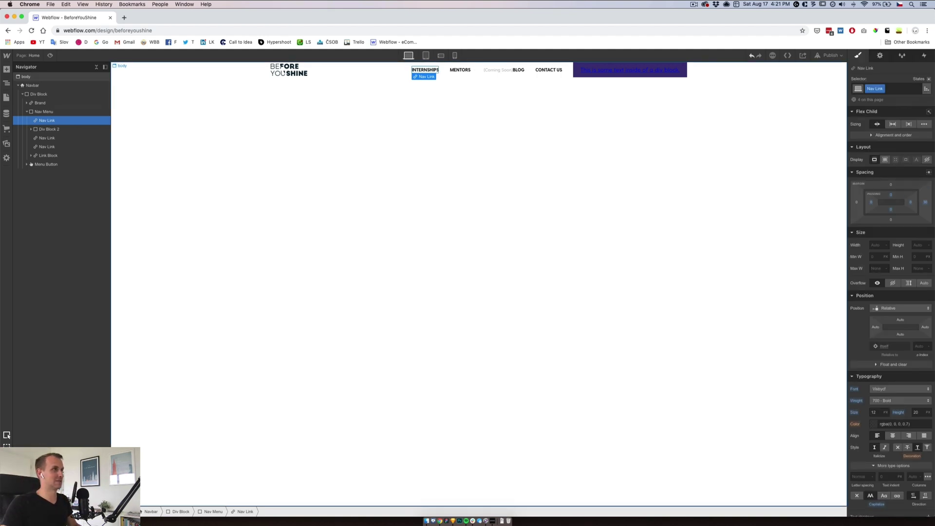
Inspect the spacing of the Mentors link, the (Coming Soon) text block and the div block that holds them
left_click(498, 70)
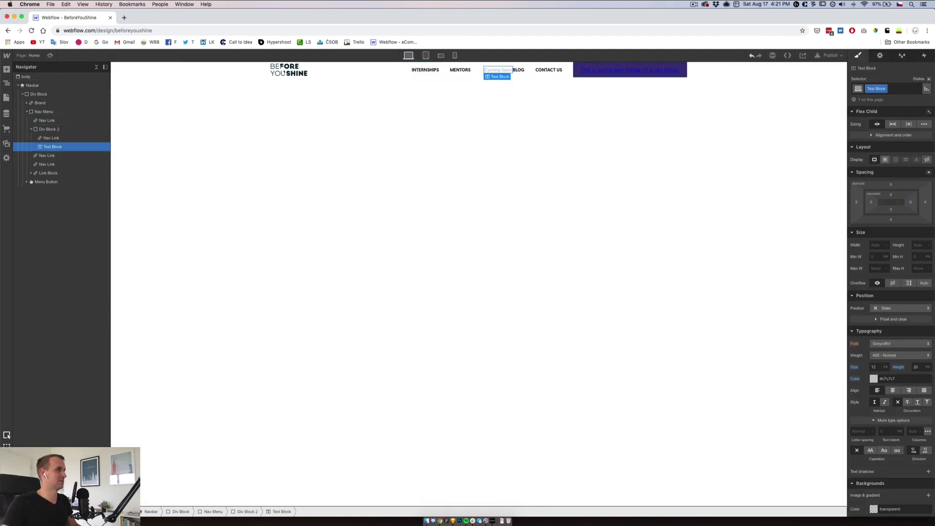
left_click(52, 137)
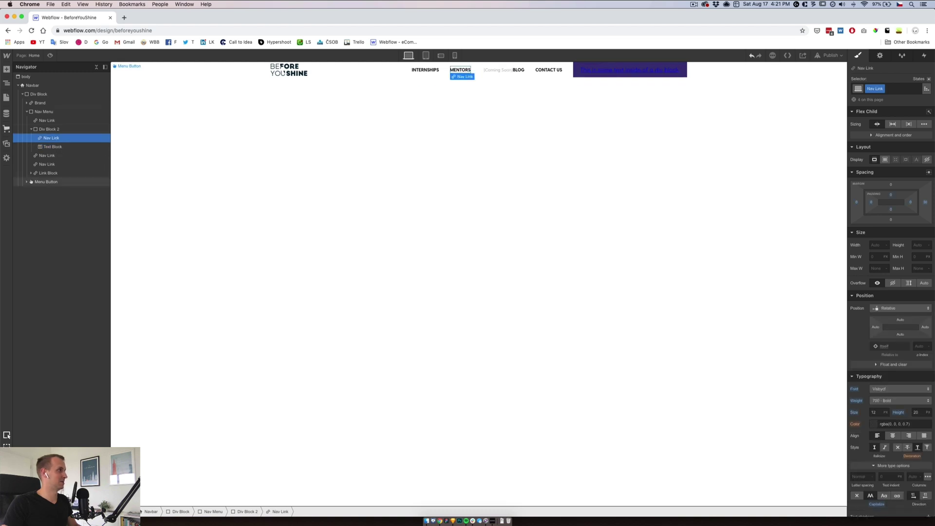
left_click(50, 129)
left_click(48, 138)
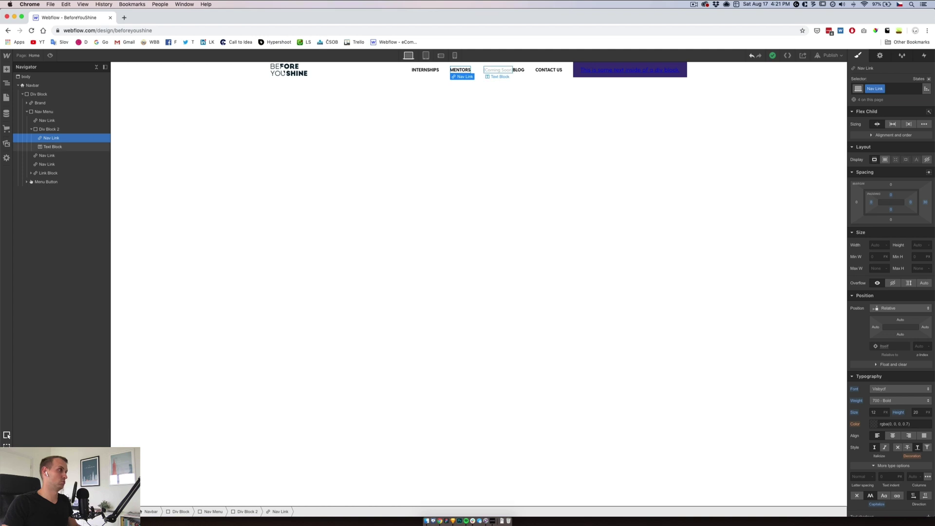
left_click(49, 129)
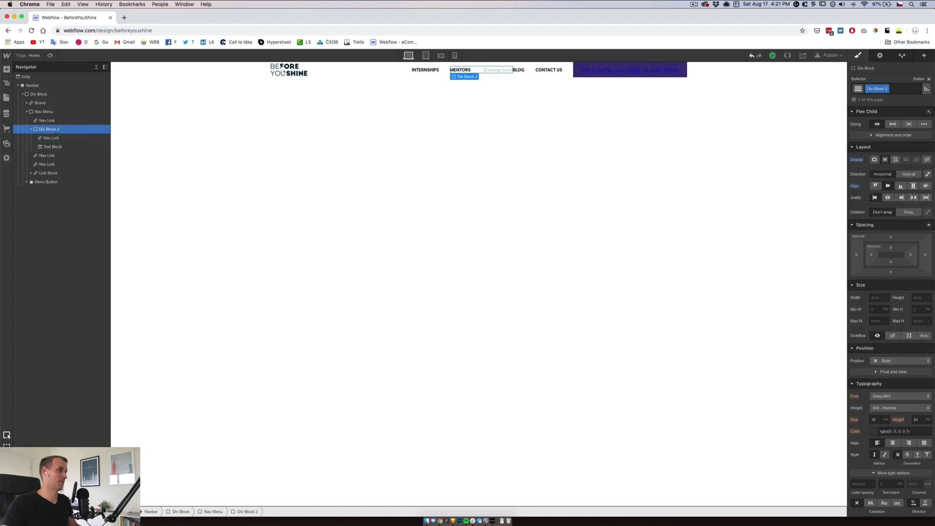
left_click(51, 138)
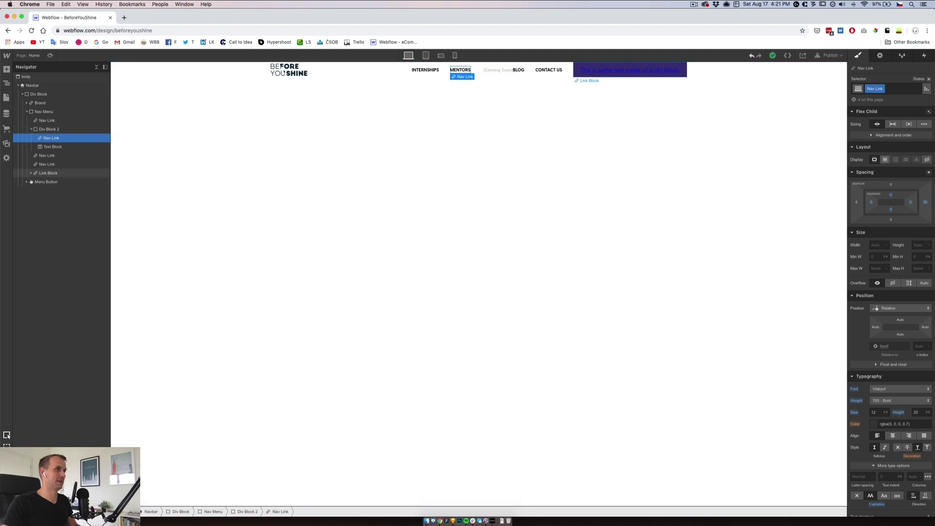
Set the violet link block's text color to white, font size to 12 and line height to 20
left_click(577, 70)
type("white")
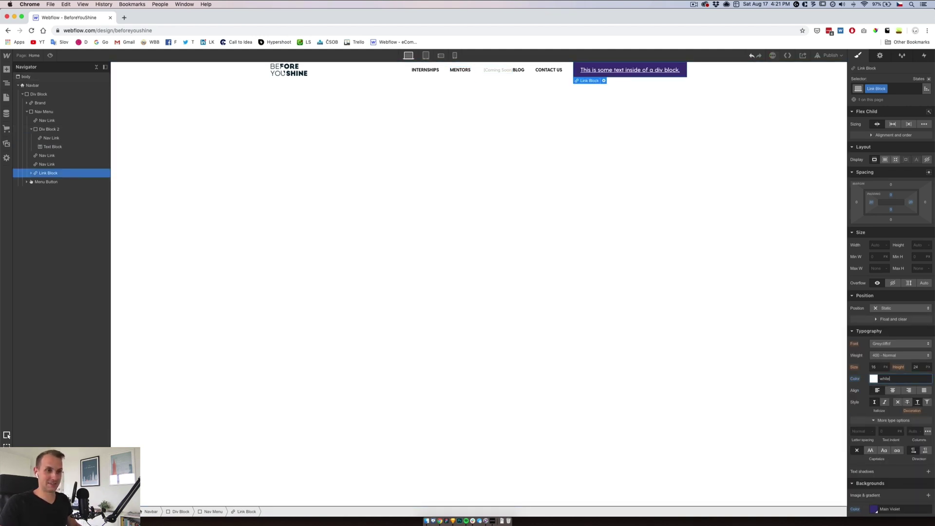
left_click(874, 367)
type("12")
key("Tab")
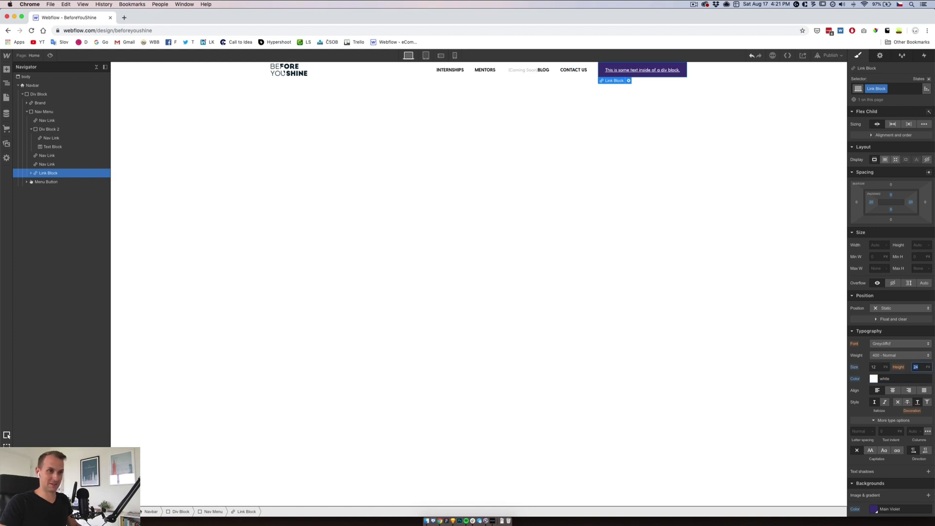
type("20")
key("Return")
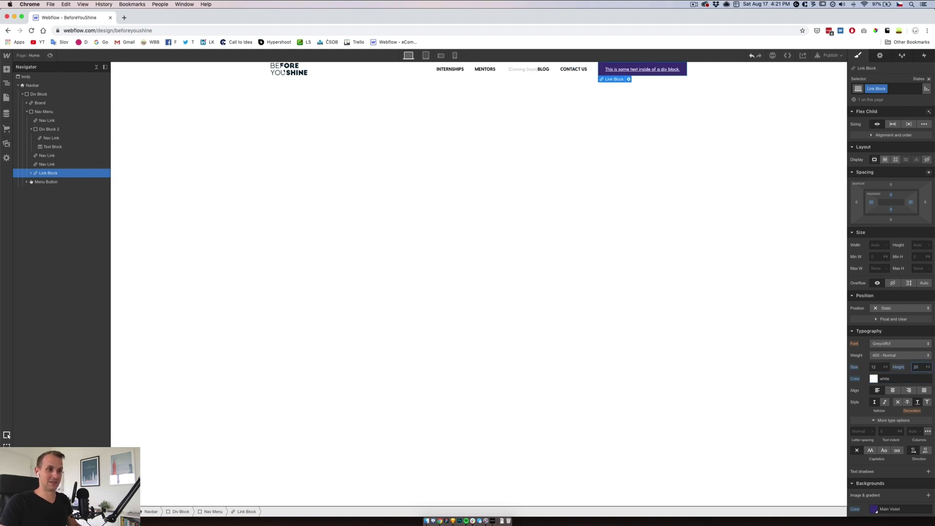
Make the link block's text all caps, remove its underline and set its weight to 500 - Medium
left_click(870, 450)
left_click(898, 402)
left_click(900, 355)
left_click(898, 364)
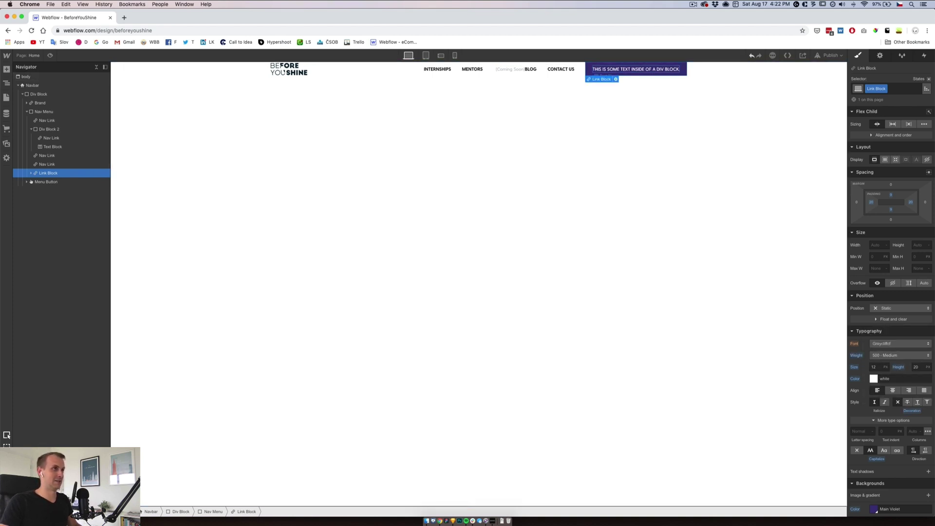
Replace the violet link block's placeholder text with JOIN COMMUNITY
double_click(636, 69)
key("super+a")
type("Join ")
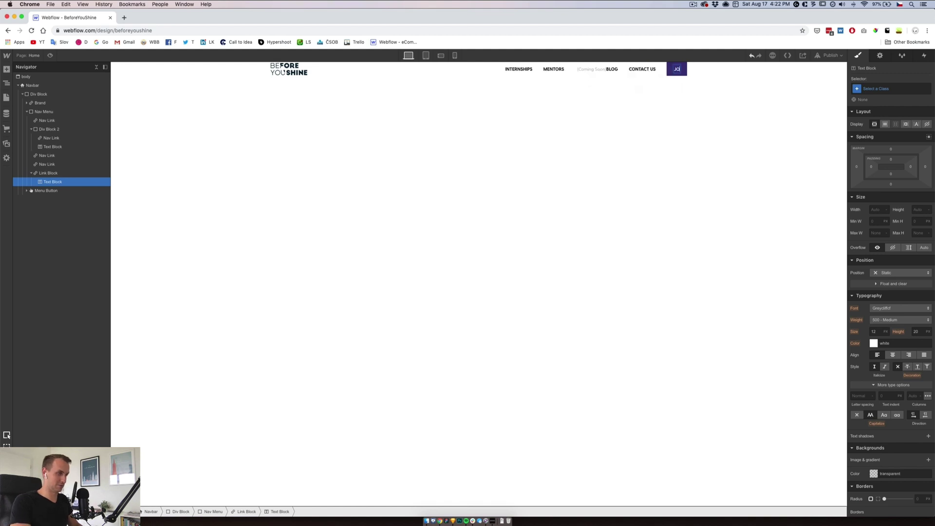
type(" COMMUNITY")
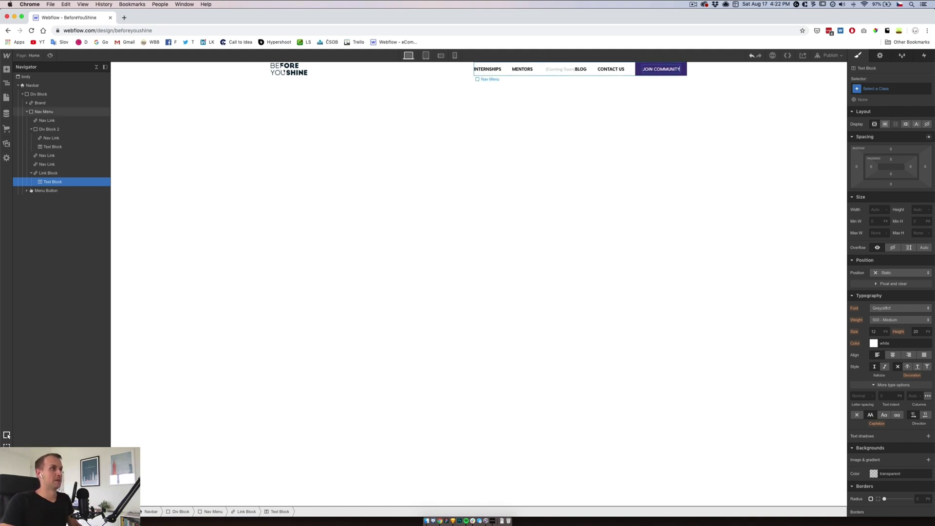
Add the combo class Coming Soon Nav Link to the Mentors nav link
left_click(559, 70)
left_click(48, 129)
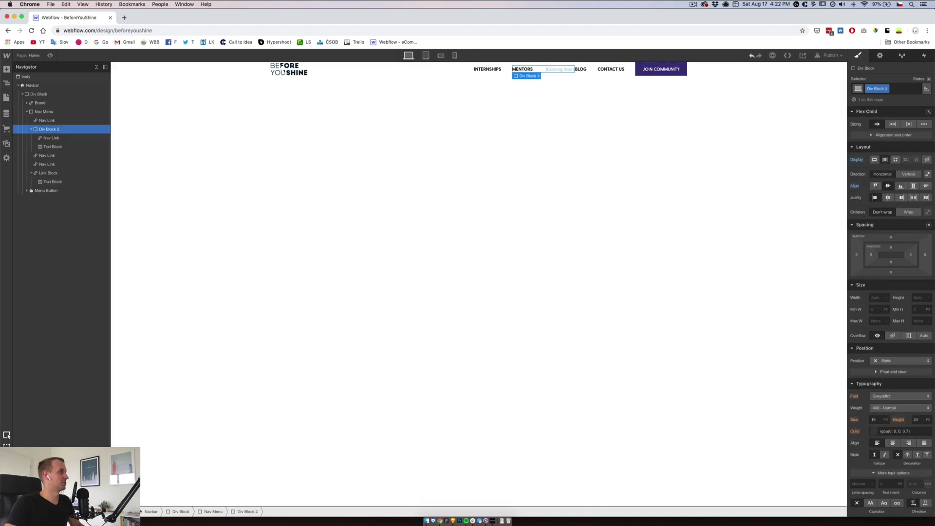
left_click(51, 138)
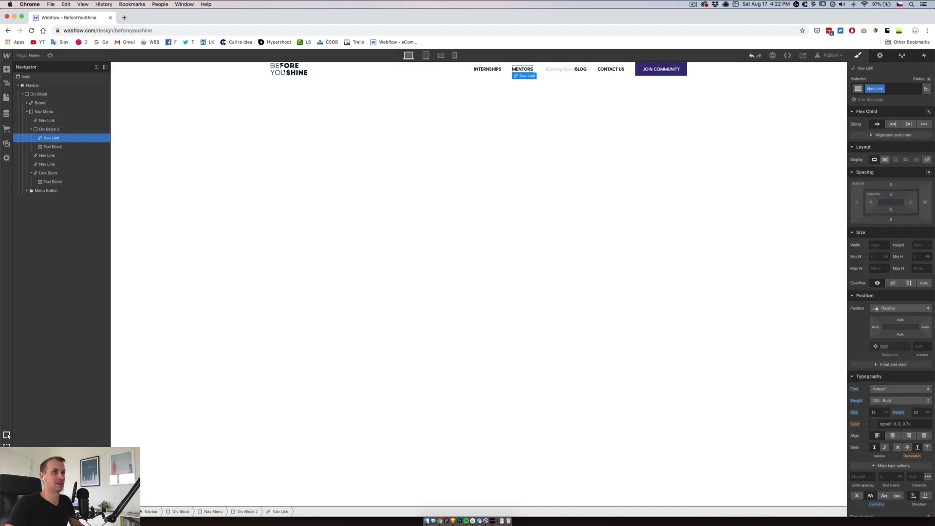
left_click(905, 88)
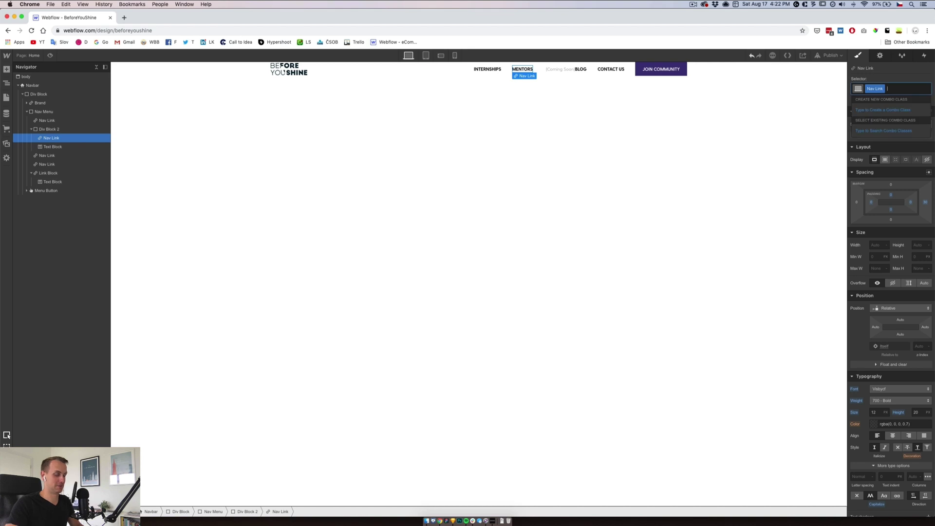
type("Coming S")
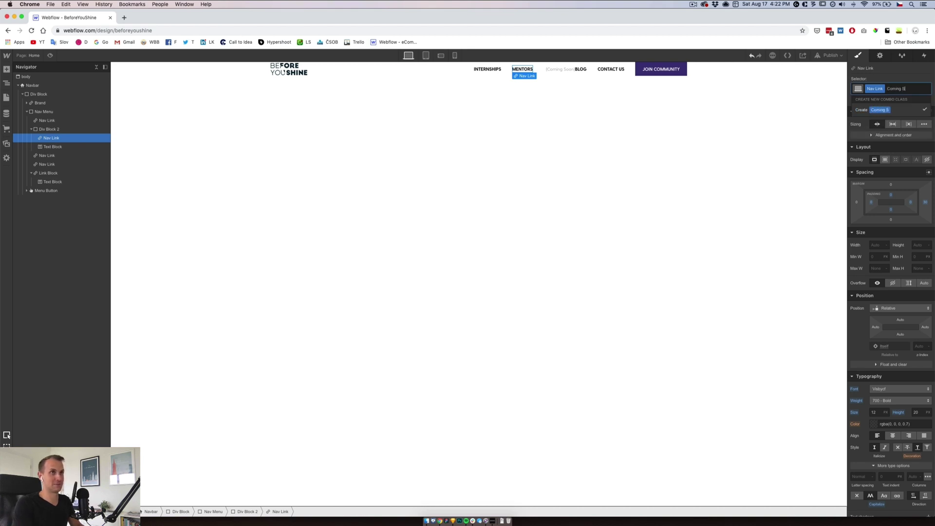
type("oon Nav Link")
key("Return")
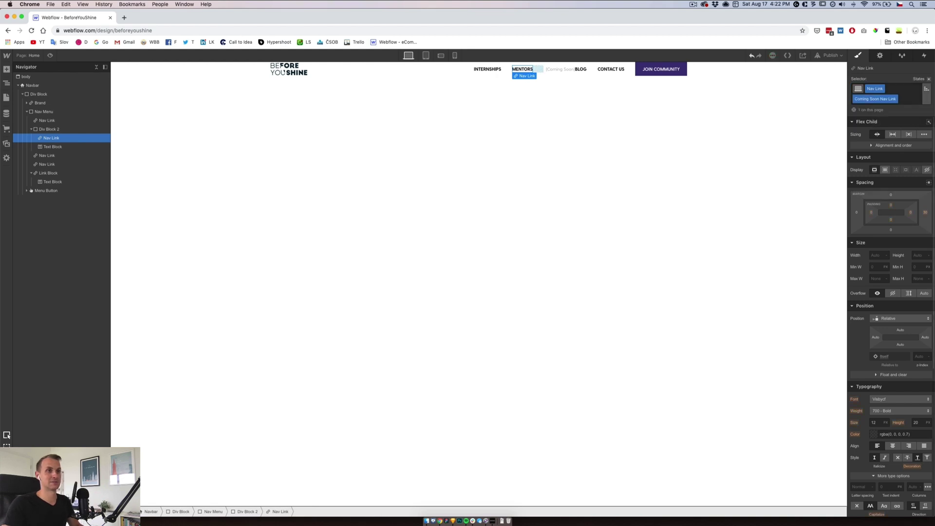
Set the Mentors link's right margin to 6 and reset the left margin of the (Coming Soon) text block
left_click(925, 212)
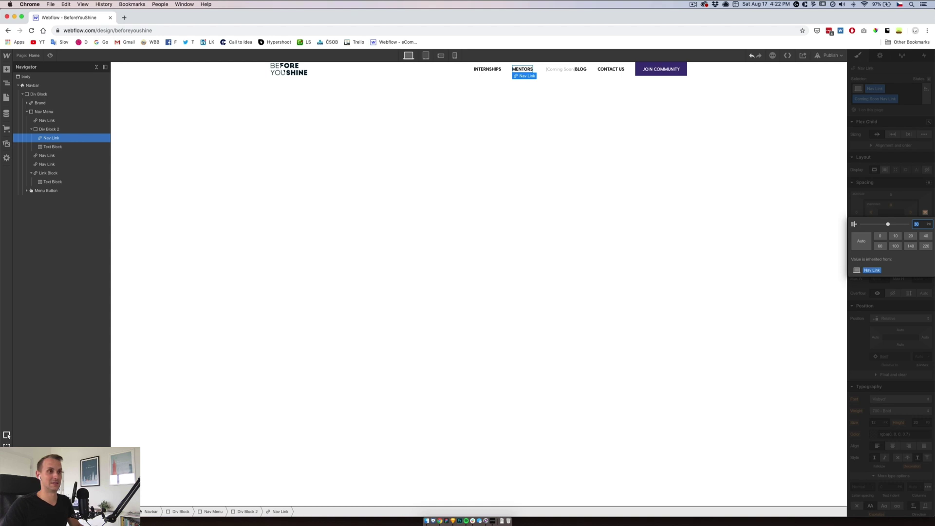
type("6")
key("Return")
left_click(560, 69)
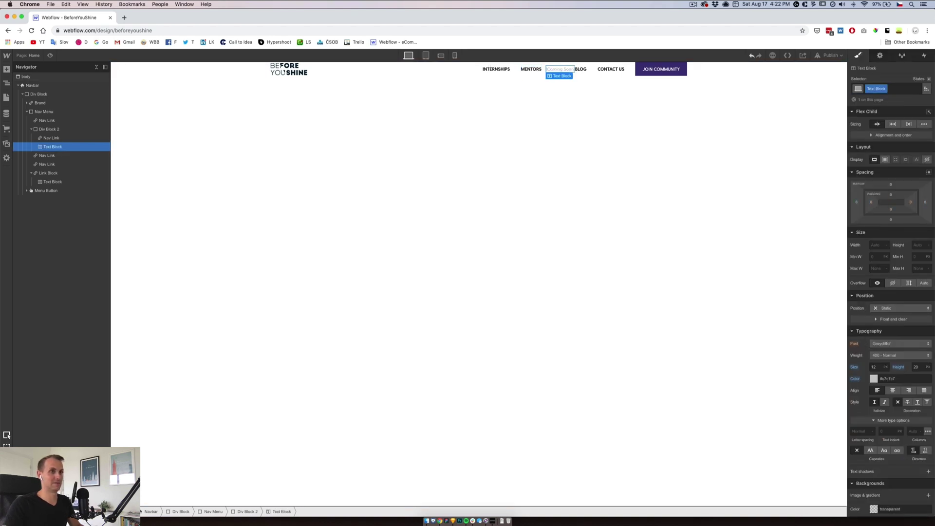
left_click(857, 202, "alt")
Rename the class of the div block around Mentors to Nav Link Wrap Coming Soon and give it a right margin of 30
left_click(49, 129)
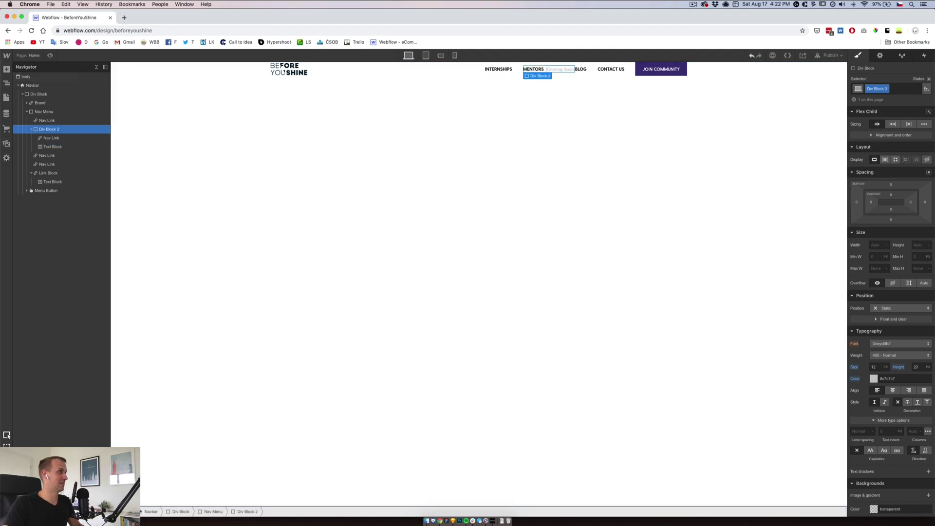
key("BackSpace")
type("Nav Link Wrap Com")
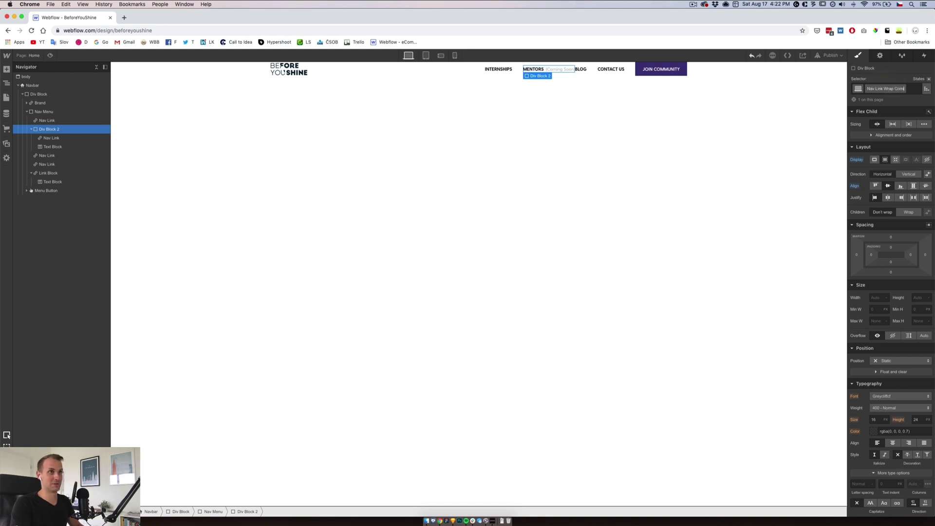
key("Return")
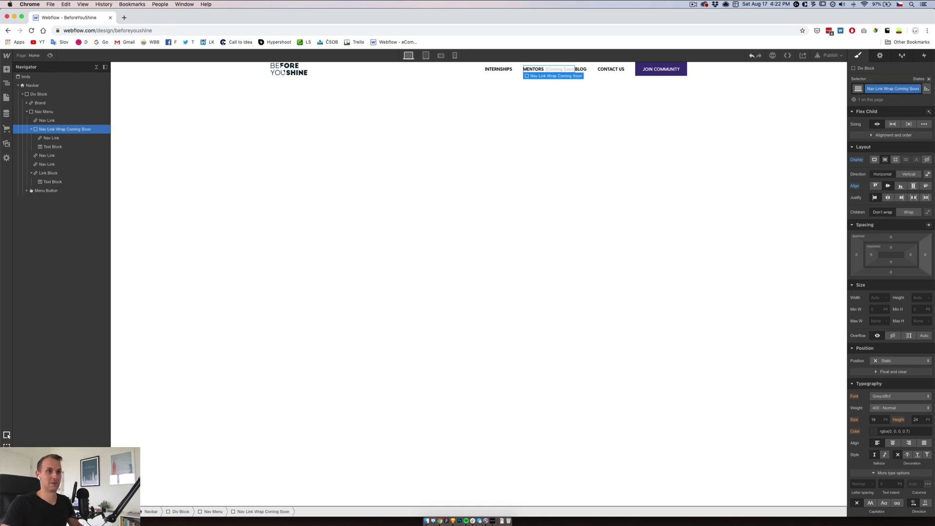
left_click(925, 255)
type("30")
key("Return")
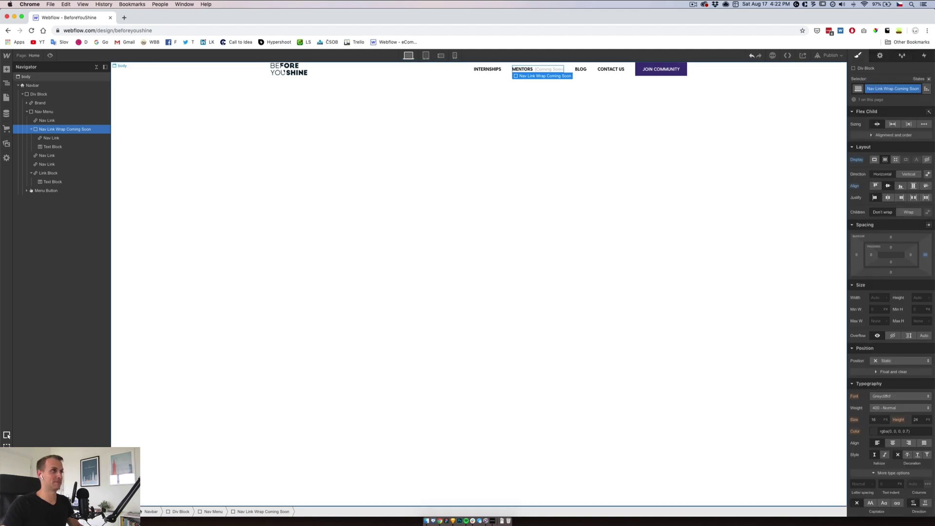
Select the Nav Menu and collapse its Link Block and Nav Link Wrap Coming Soon in the element tree
left_click(44, 111)
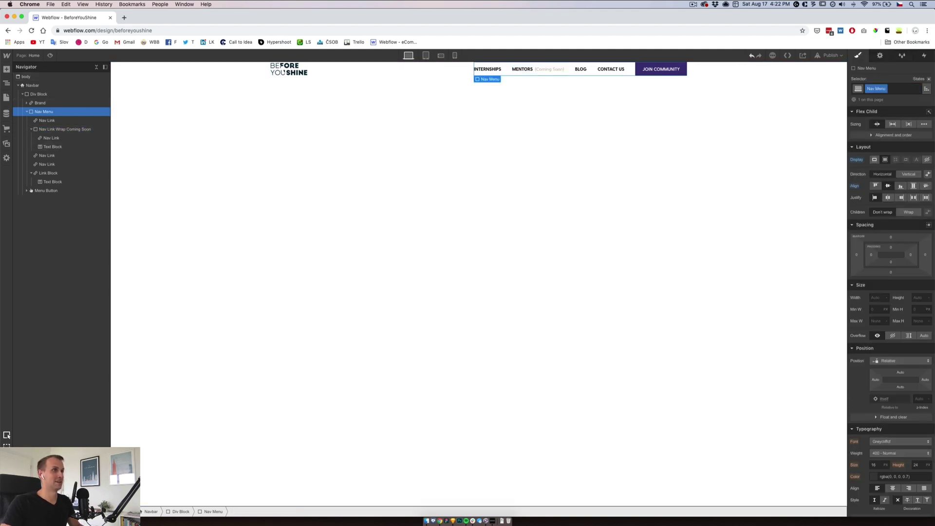
left_click(30, 173)
left_click(31, 130)
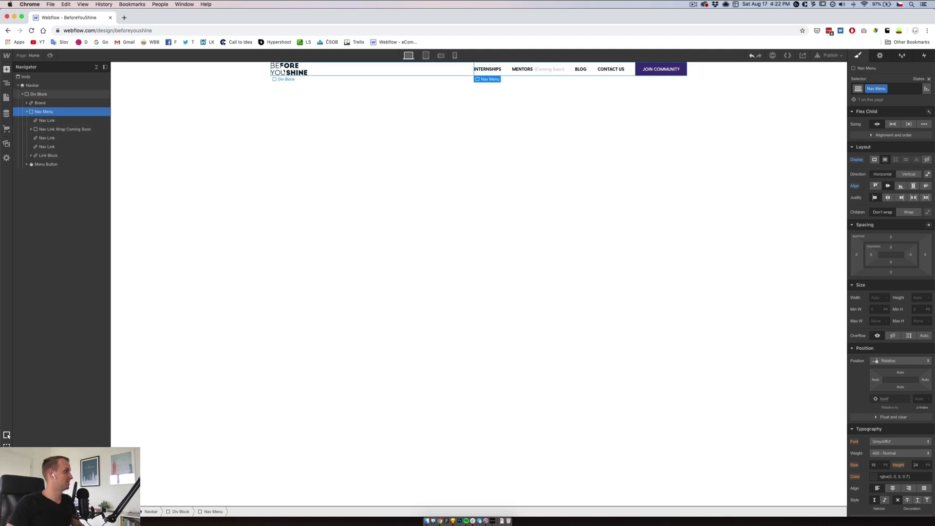
Switch to Sketch, inspect the size, fill and opacity of the navbar's vertical divider, and return to Webflow
left_click(453, 521)
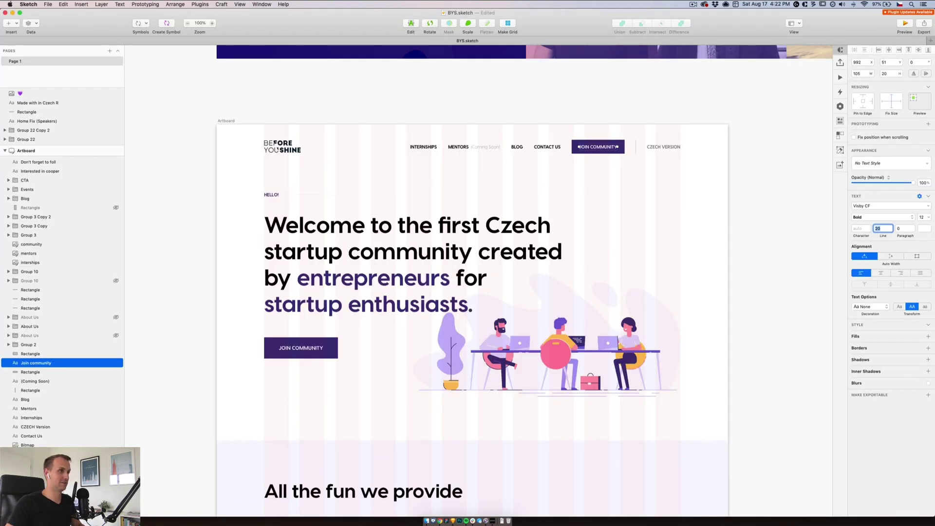
left_click(636, 147)
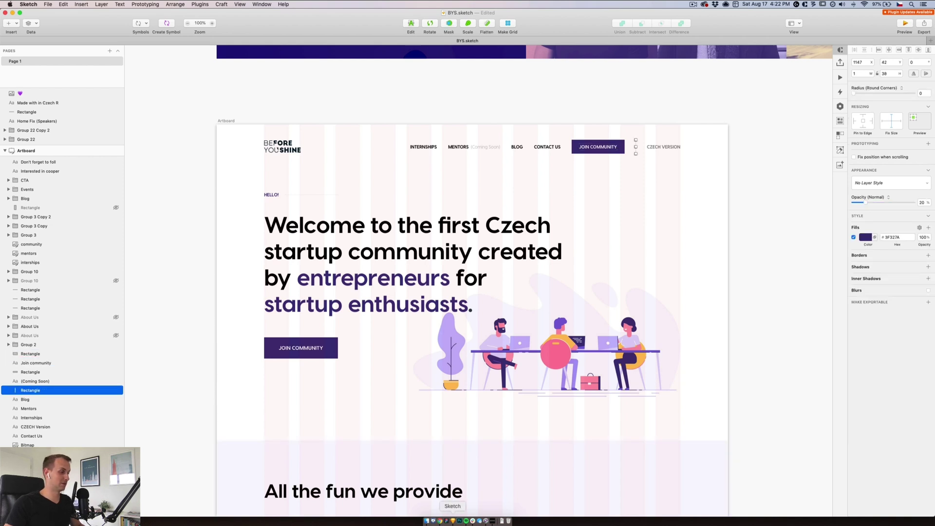
left_click(440, 521)
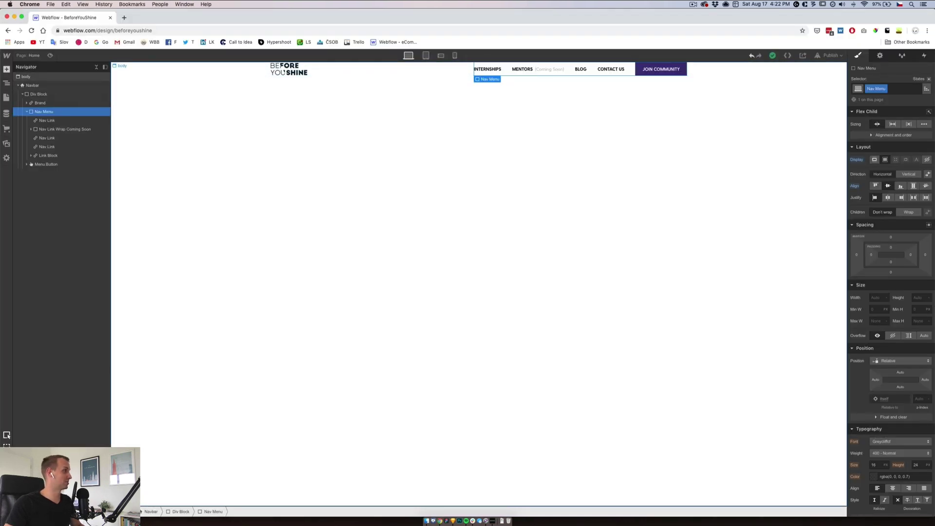
Add a div block to the end of the Nav Menu and give it the class Nav Divider Language
key("a")
left_click(30, 197)
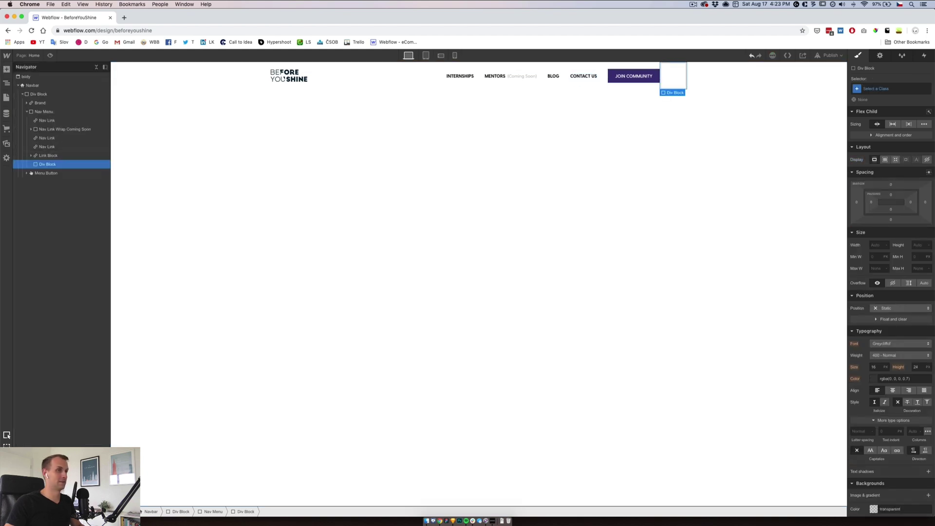
key("super+Return")
type("Nav Divider Langua")
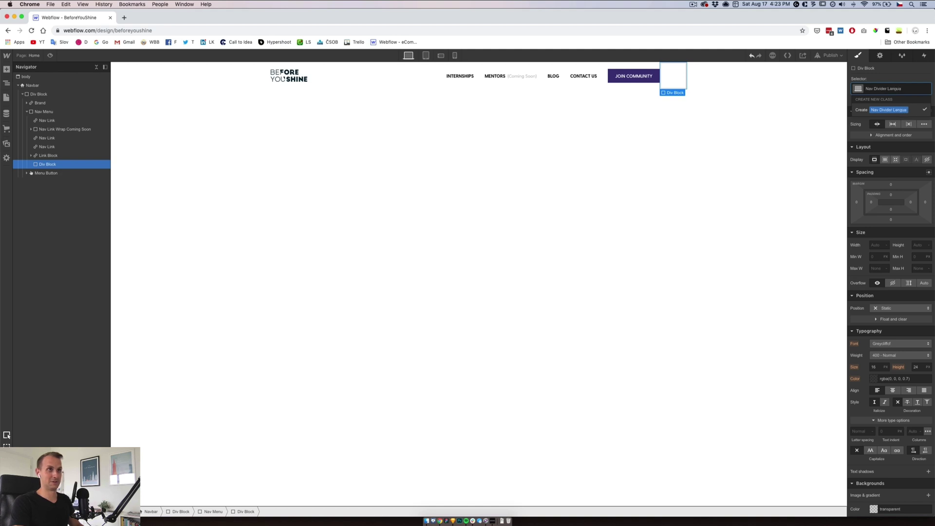
key("Return")
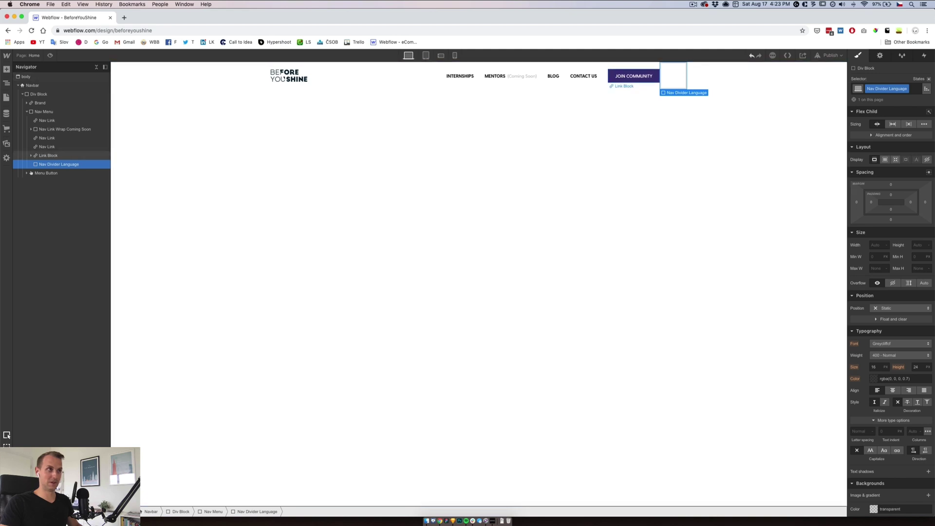
Set the Nav Divider Language block's height to 38 and its width to 1
left_click(655, 78)
left_click(644, 76)
left_click(673, 76)
left_click(916, 245)
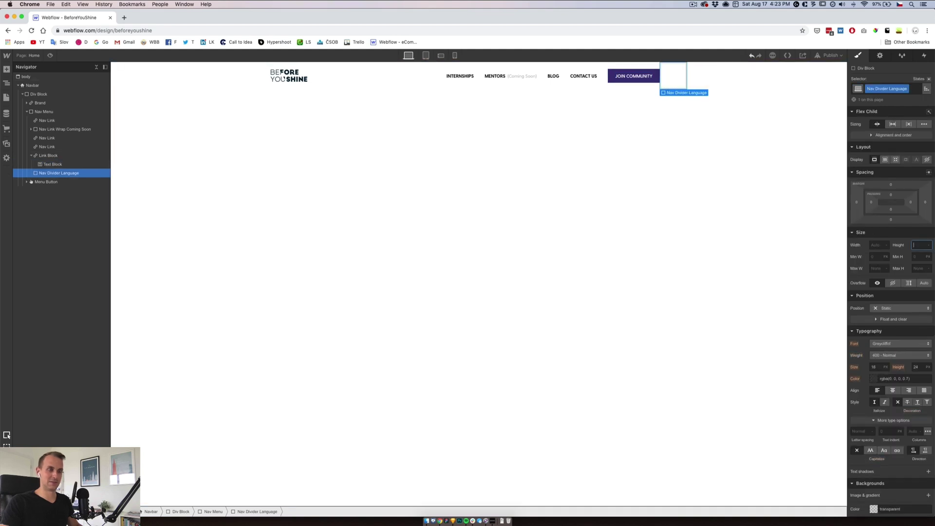
type("38")
key("shift+Tab")
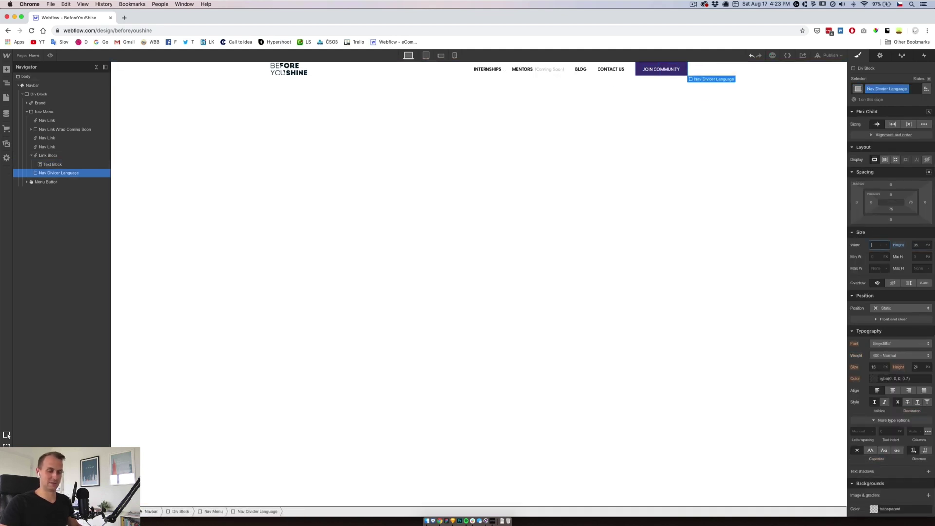
type("1")
Give the navbar divider the Main Violet background color and an opacity of 20
scroll(891, 312, "down", 5)
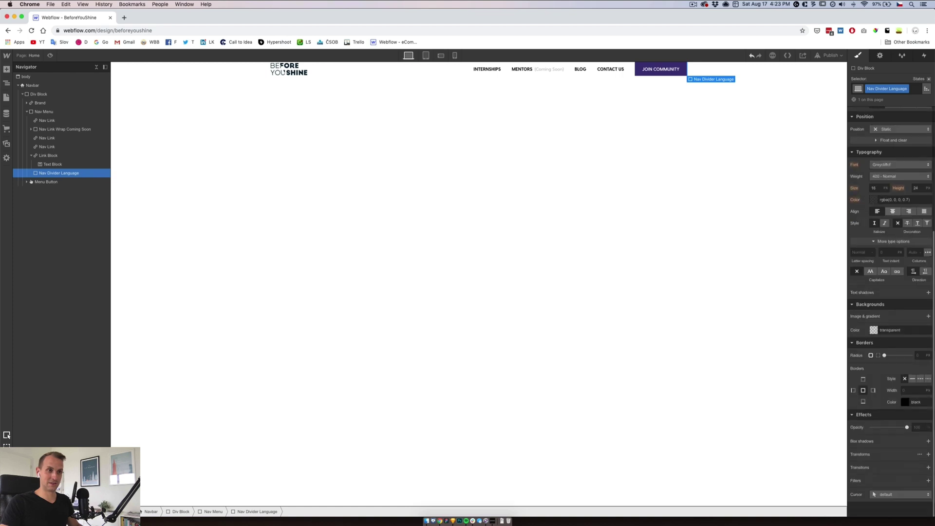
left_click(874, 330)
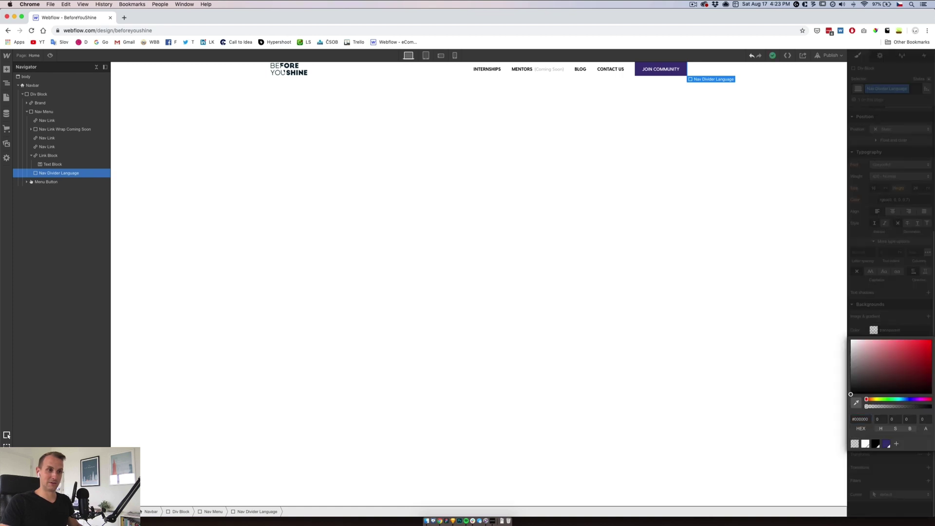
left_click(887, 443)
key("Escape")
left_click(918, 427)
type("20")
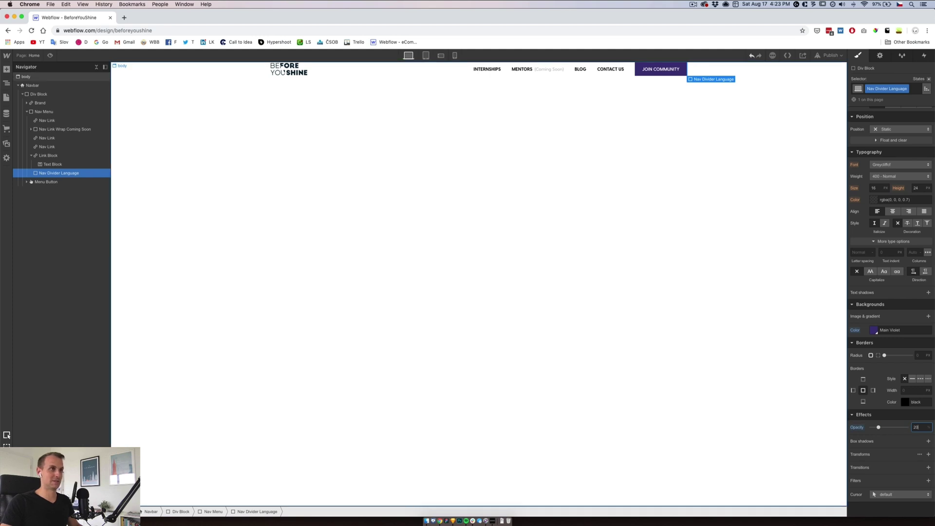
Set the navbar divider's left and right margins to 30
scroll(891, 312, "up", 4)
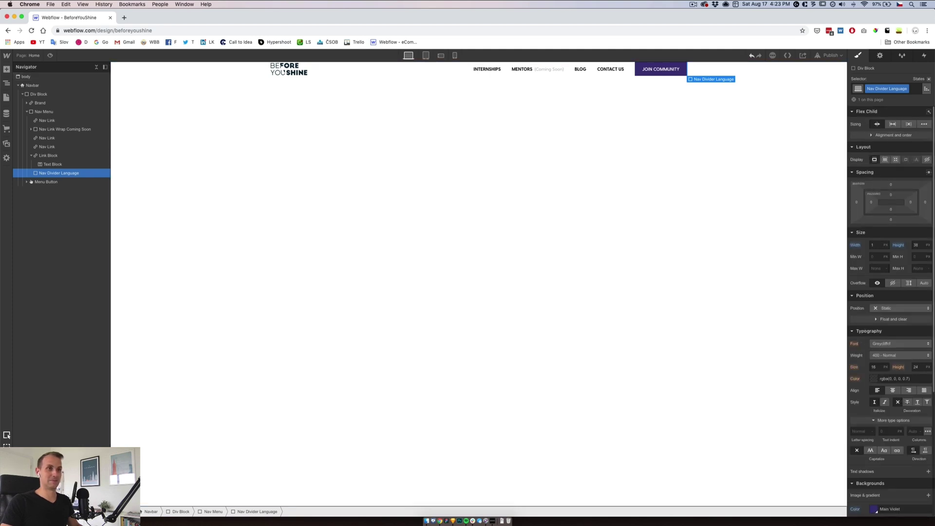
left_click(857, 202)
type("30")
key("Return")
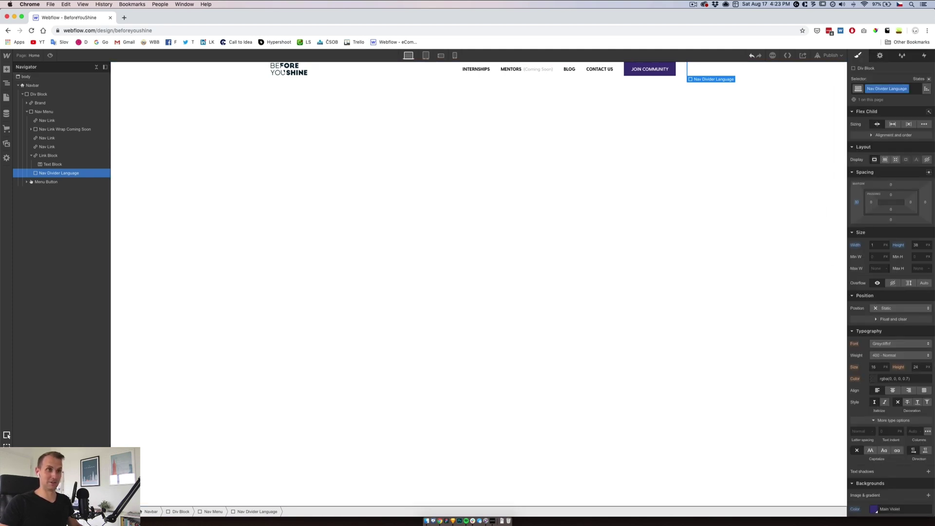
left_click(926, 202)
type("3")
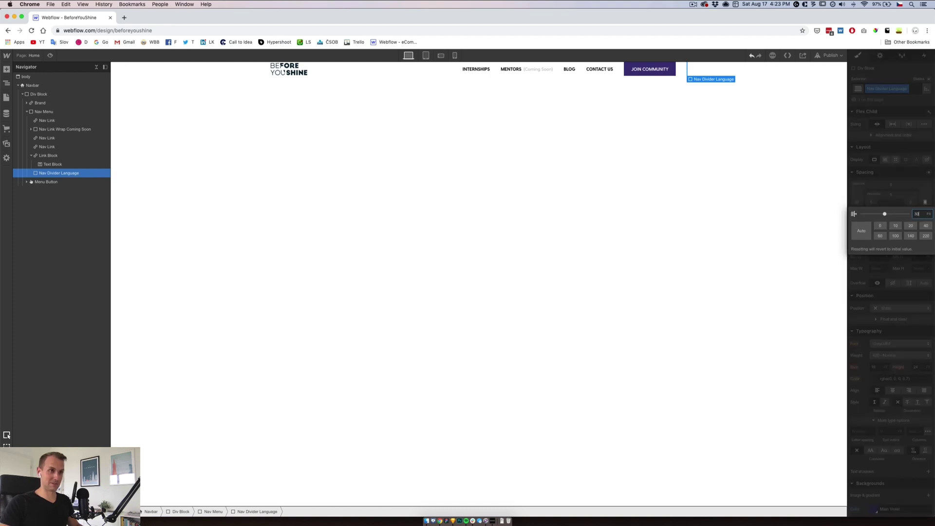
type("0")
key("Return")
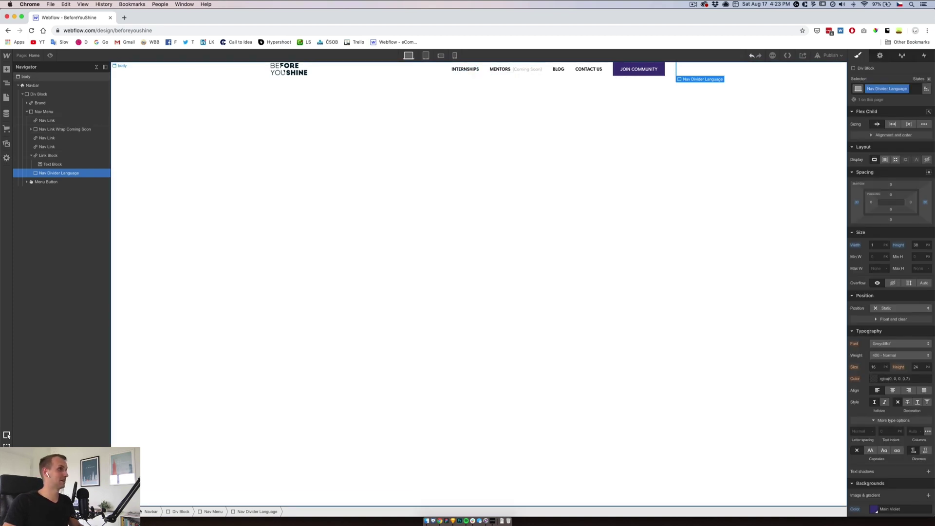
Place a copy of the Contact Us nav link after the Nav Divider Language block in the Nav Menu
left_click(49, 138)
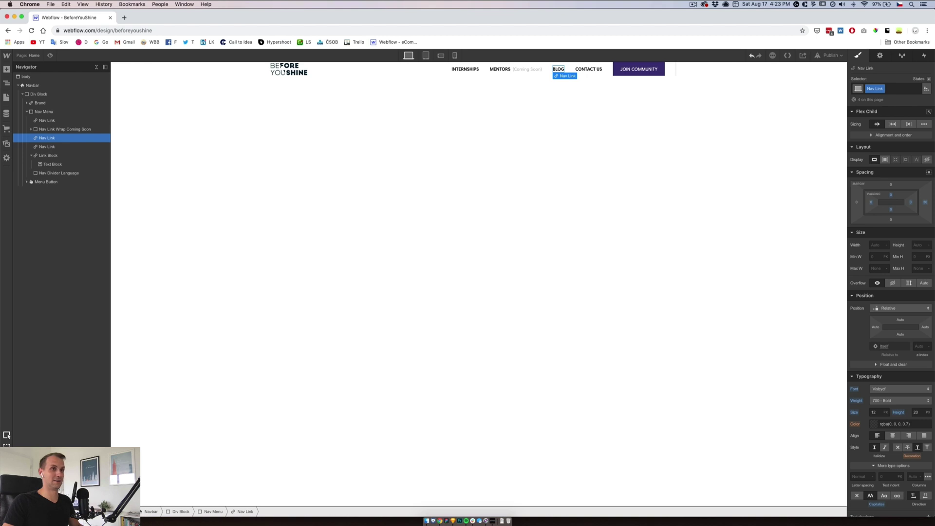
left_click(32, 156)
left_click(45, 146)
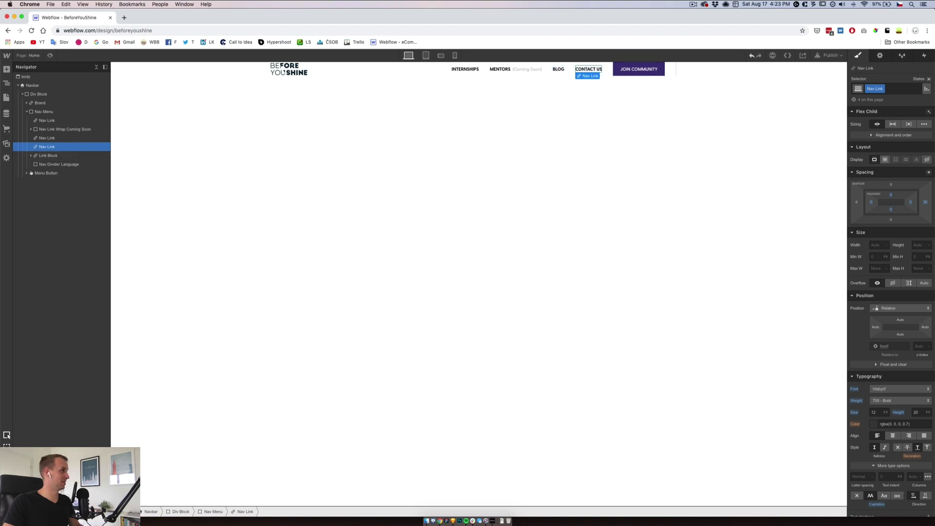
left_click_drag(47, 146, 46, 171)
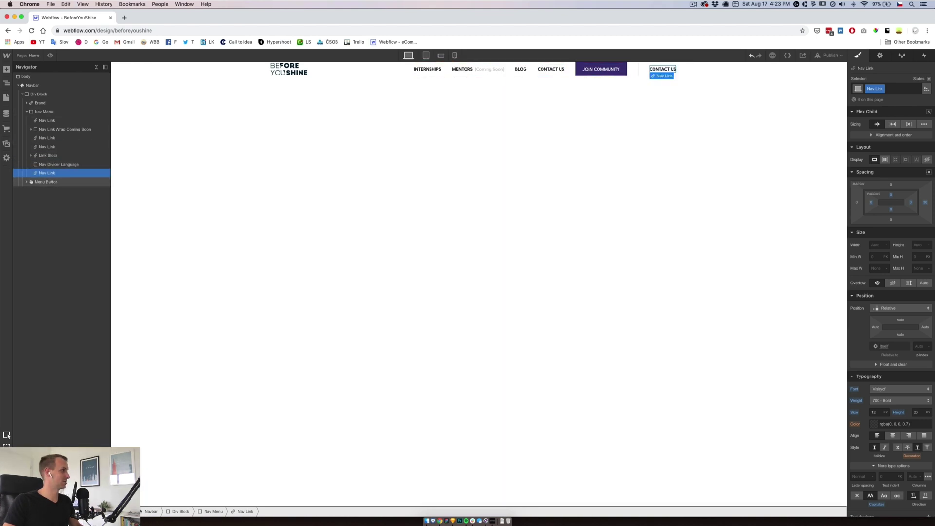
Change the copied nav link's text to CZECH LANGUAGE
double_click(664, 69)
type("CZECH LANGUAGE")
key("Escape")
Add the combo class Language Switch Link to the CZECH LANGUAGE link and set its right margin to 0
left_click(904, 89)
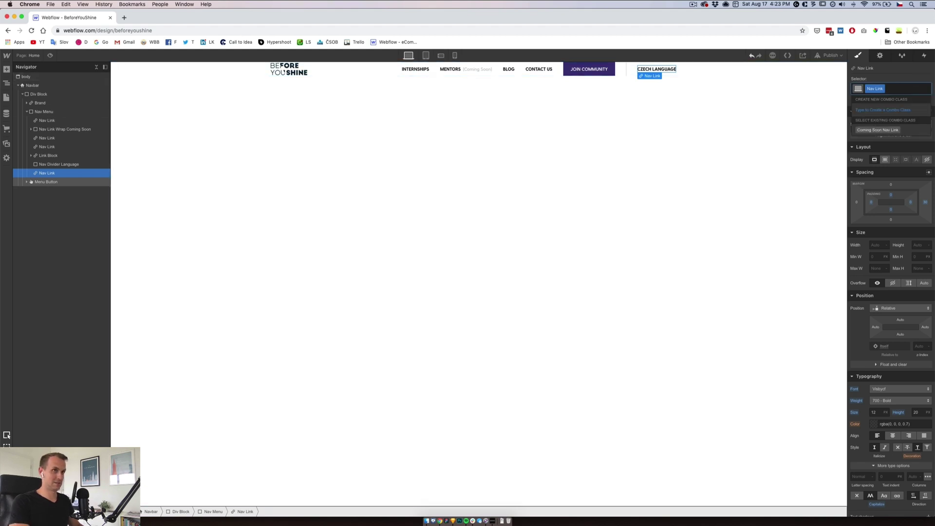
type("Czech")
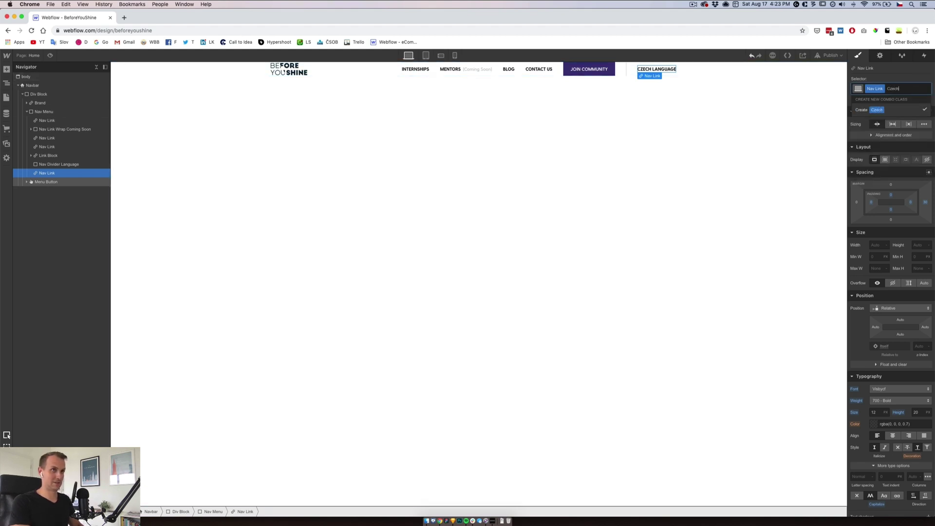
key("BackSpace")
key("BackSpace")
key("BackSpace")
key("BackSpace")
key("BackSpace")
type("Language S")
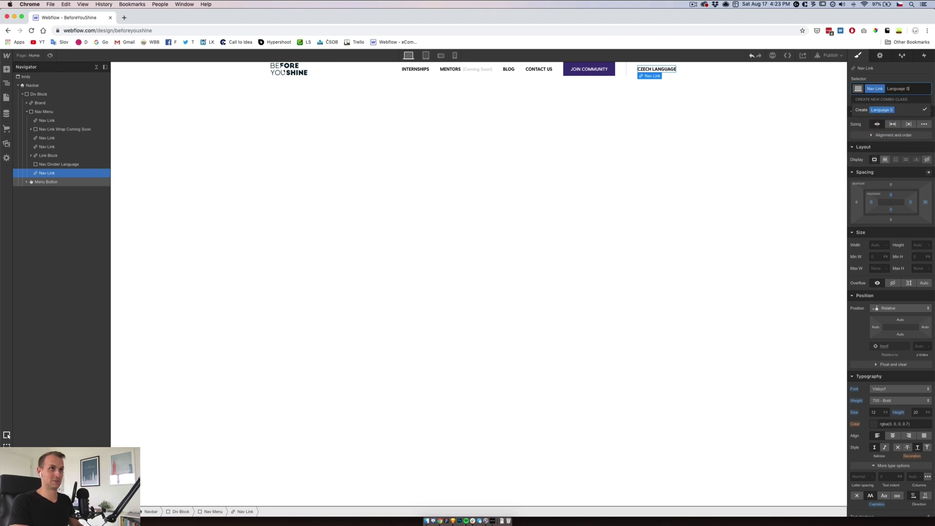
type("witch Link")
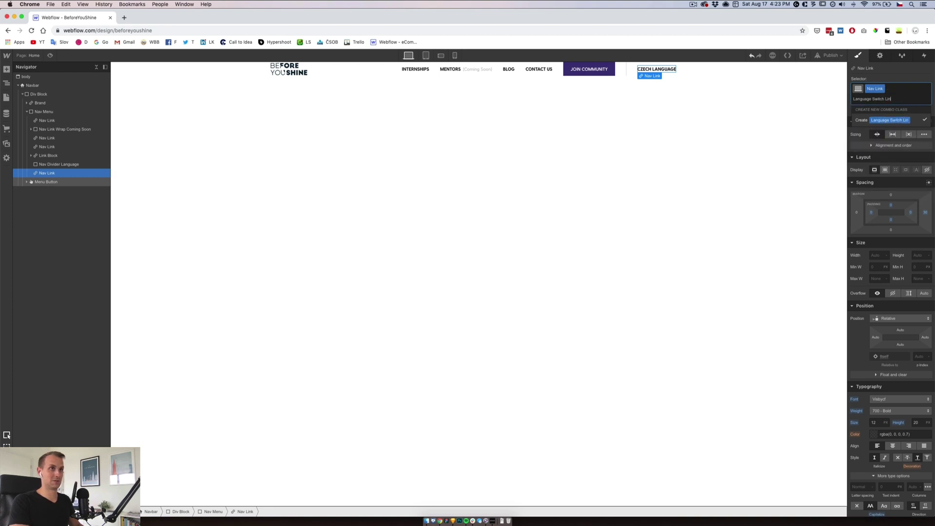
key("Return")
left_click(925, 213)
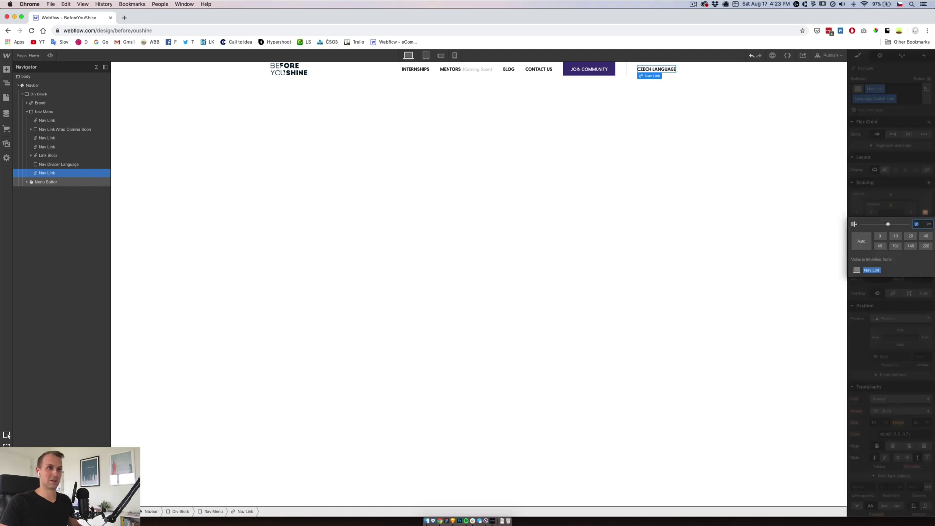
key("Return")
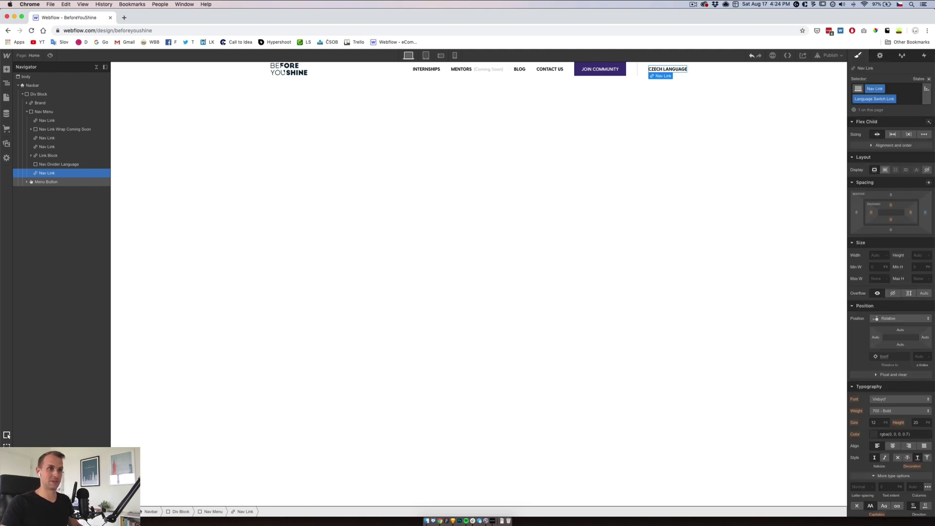
Set the CZECH LANGUAGE link's opacity to 20
scroll(891, 292, "down", 5)
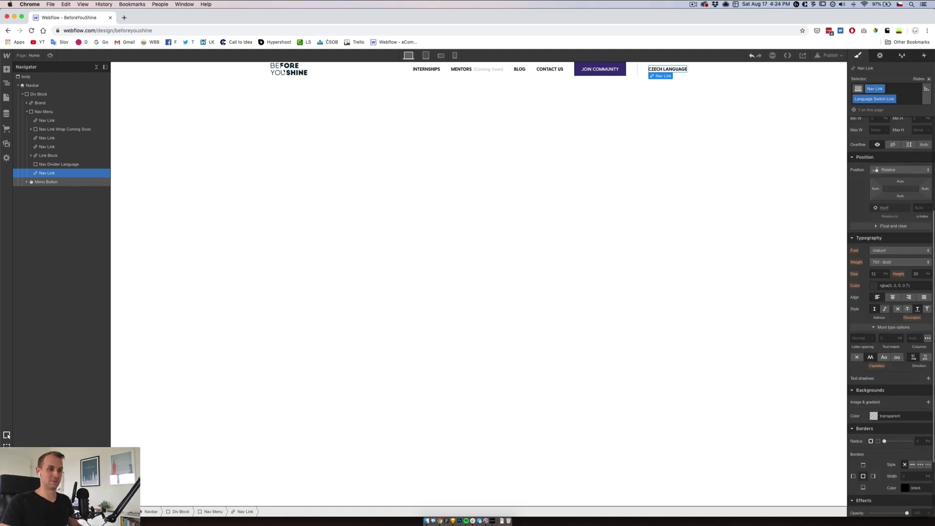
left_click(917, 427)
type("20")
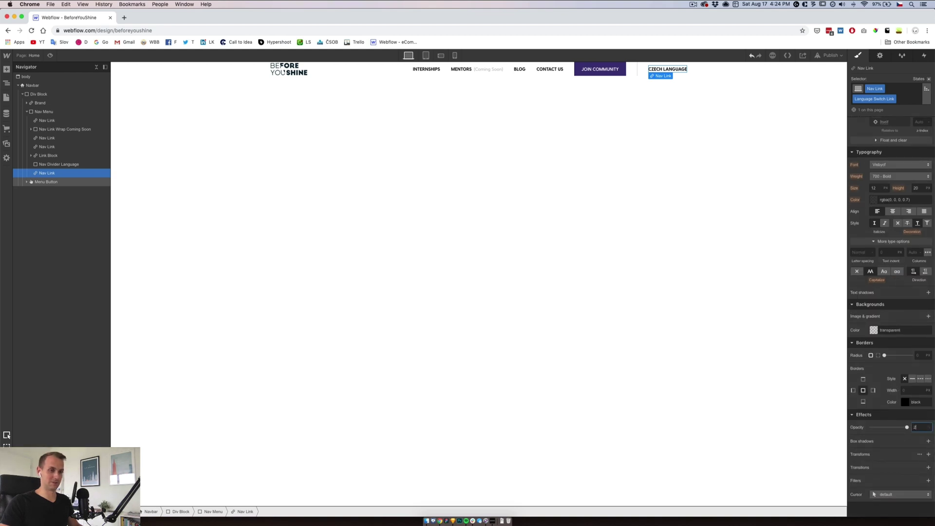
key("Return")
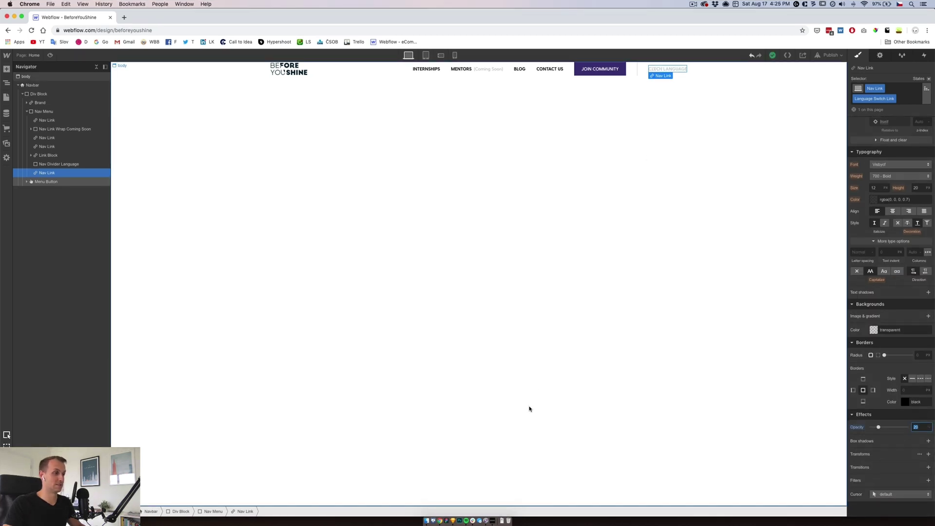
Check the Czech version link in the Sketch design and return to Webflow to set the CZECH LANGUAGE link's opacity to 50
left_click(453, 521)
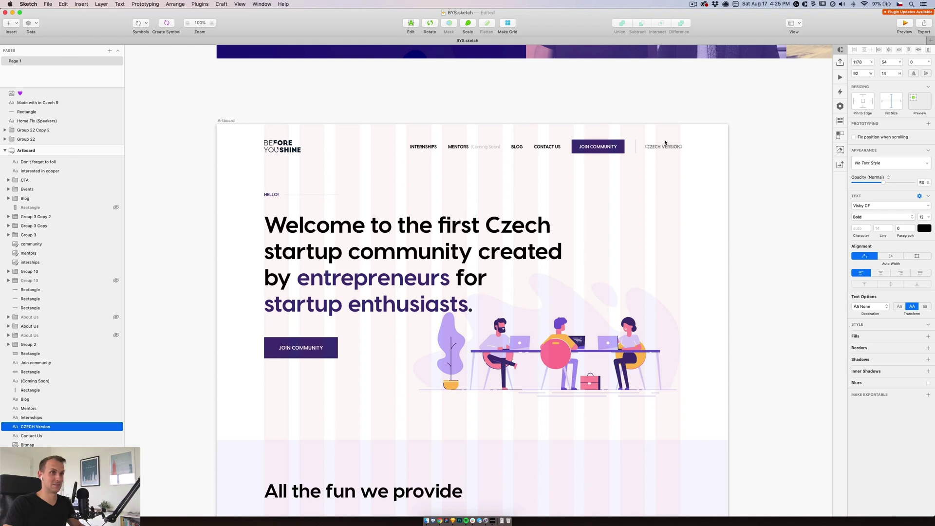
left_click(440, 521)
type("50")
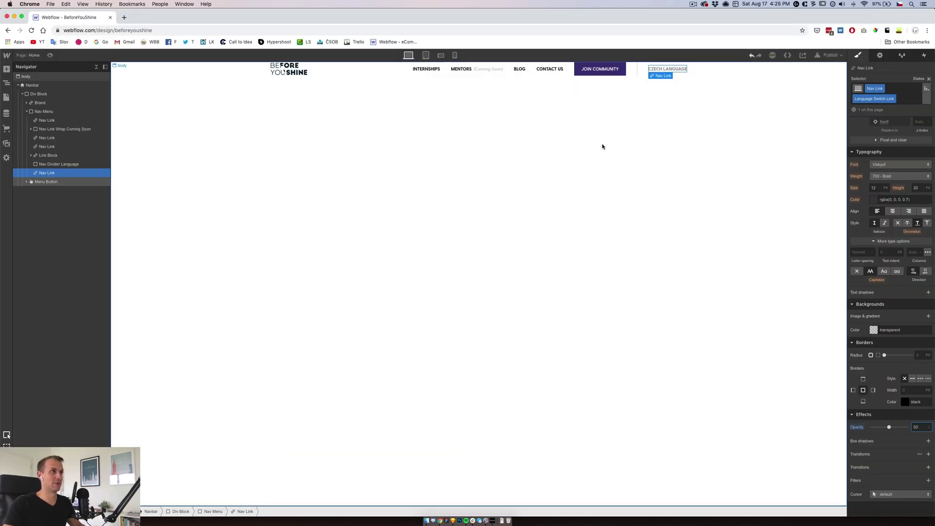
left_click(595, 148)
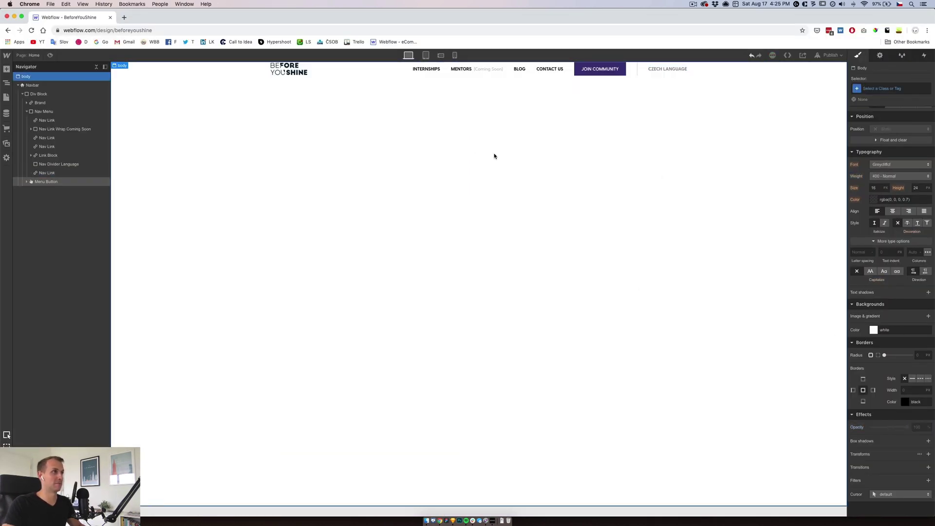
Set the Nav Link class's hover text color to Main Violet, return to the None state and preview the page
left_click(426, 71)
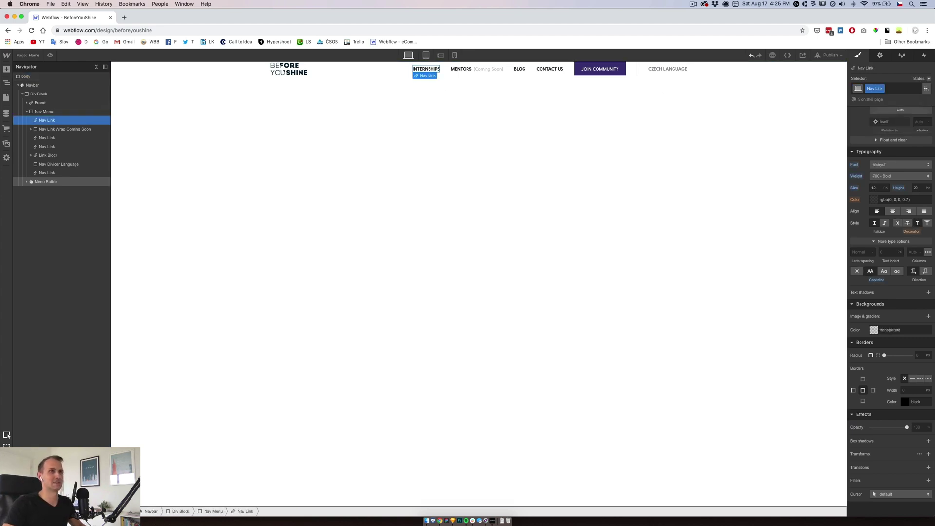
left_click(928, 80)
left_click(915, 98)
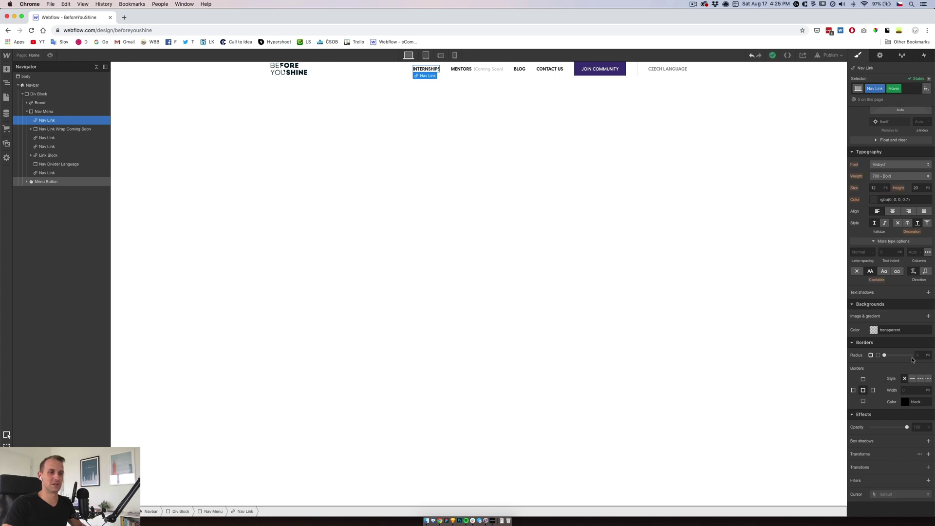
left_click(874, 200)
double_click(918, 288)
type("100")
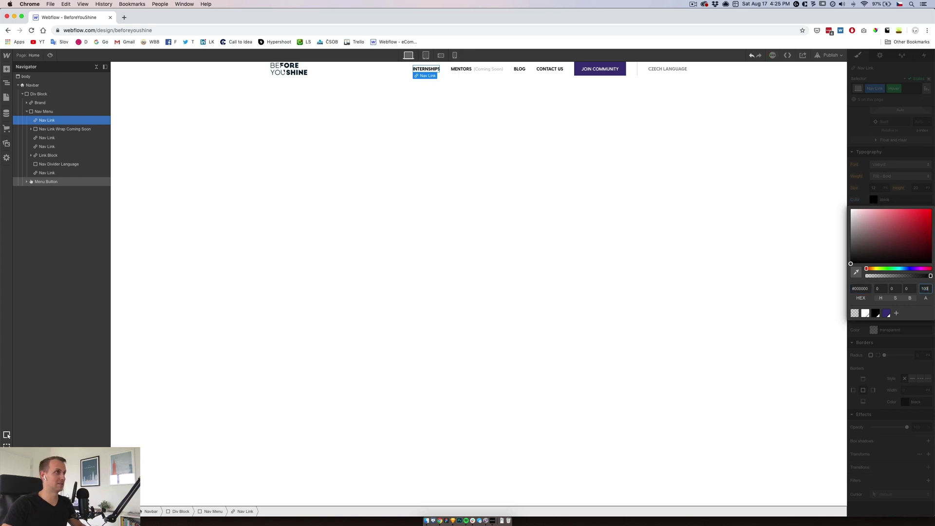
left_click(888, 314)
left_click(926, 96)
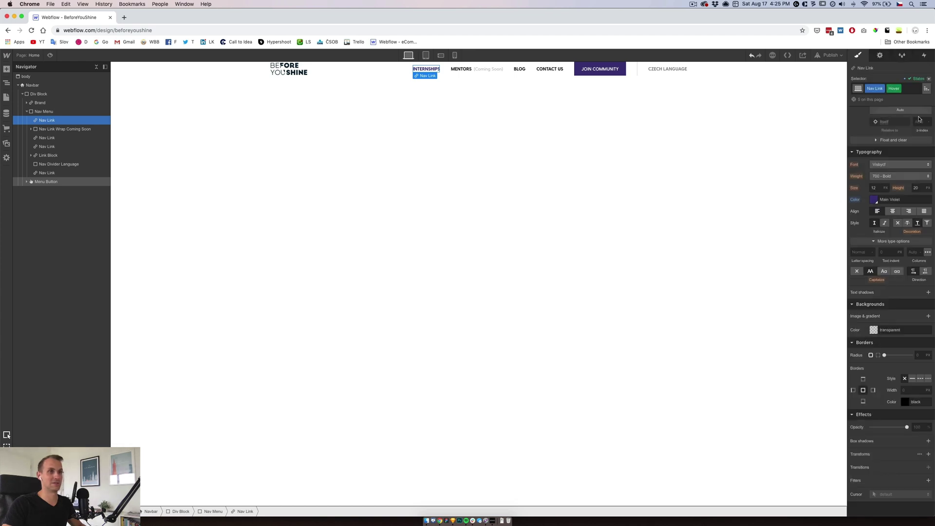
left_click(928, 79)
left_click(916, 88)
key("super+shift+p")
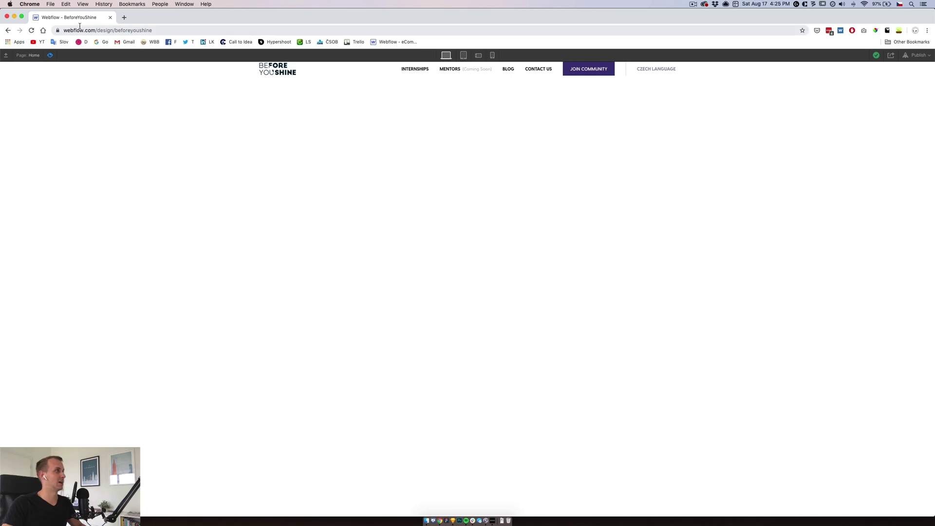
key("super+shift+p")
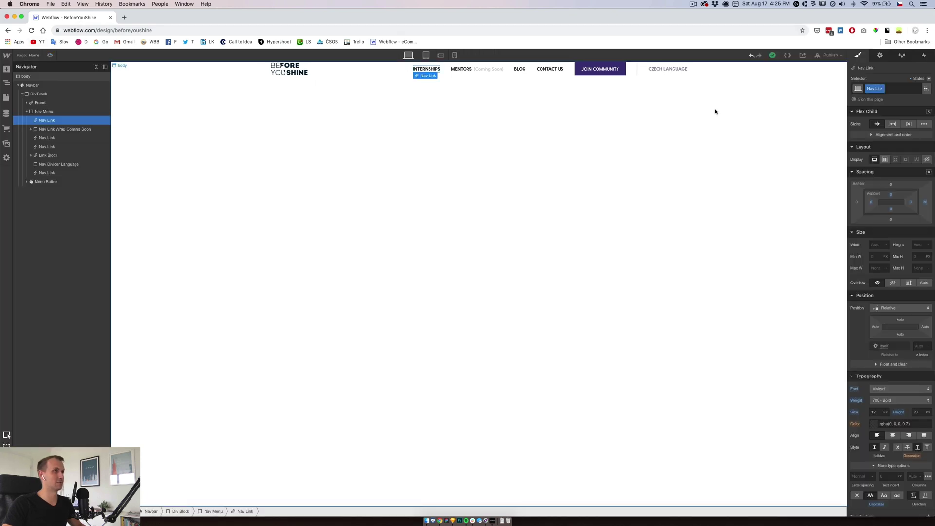
Set the hover text color of the CZECH LANGUAGE link's Language Switch Link class to Black
left_click(681, 72)
left_click(929, 79)
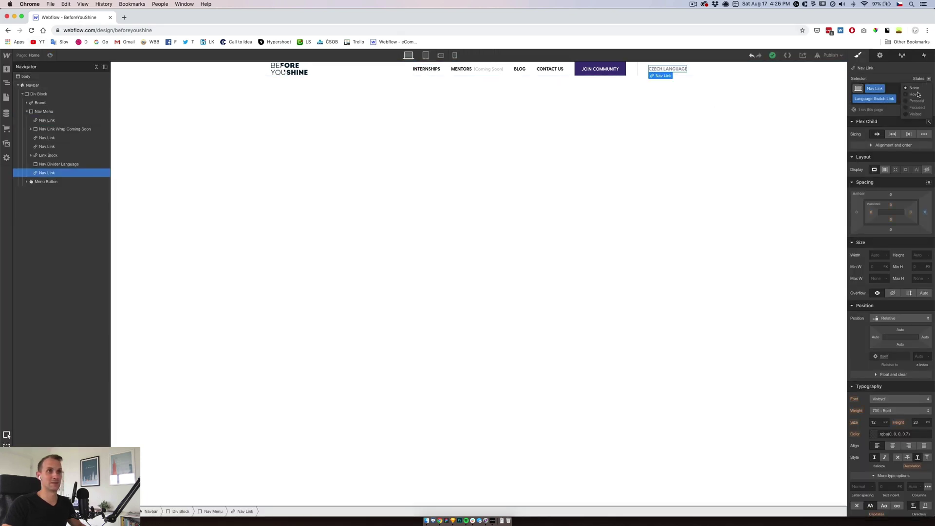
left_click(917, 93)
scroll(877, 370, "down", 3)
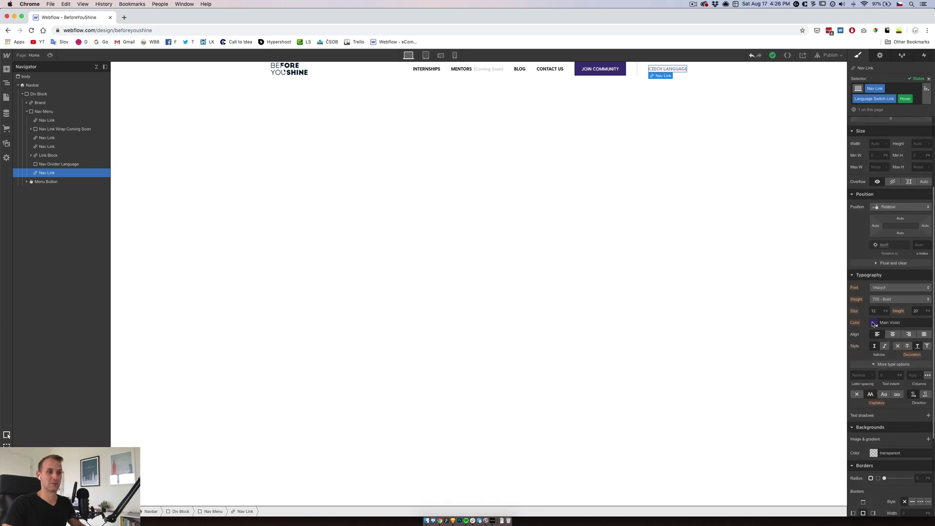
left_click(874, 323)
left_click(875, 437)
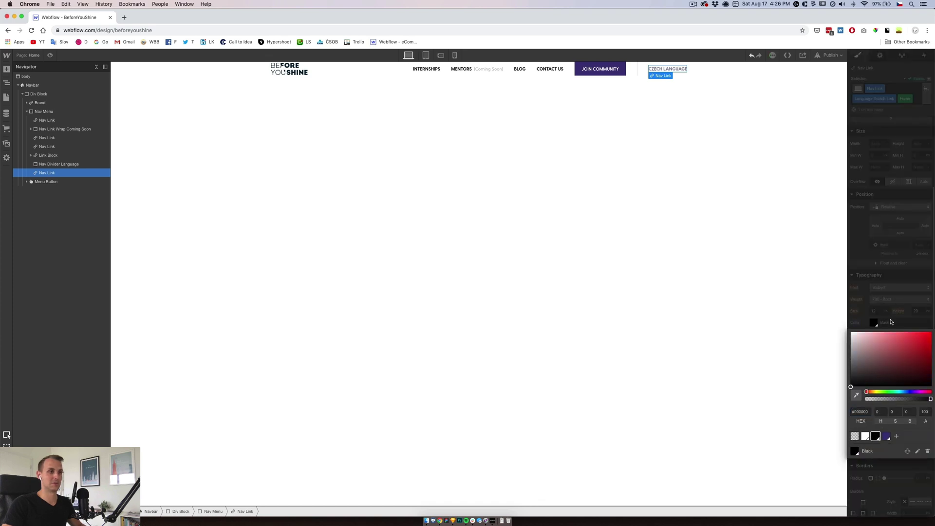
left_click(899, 276)
Set the CZECH LANGUAGE link's hover opacity to 100 and preview the navbar
scroll(908, 480, "down", 5)
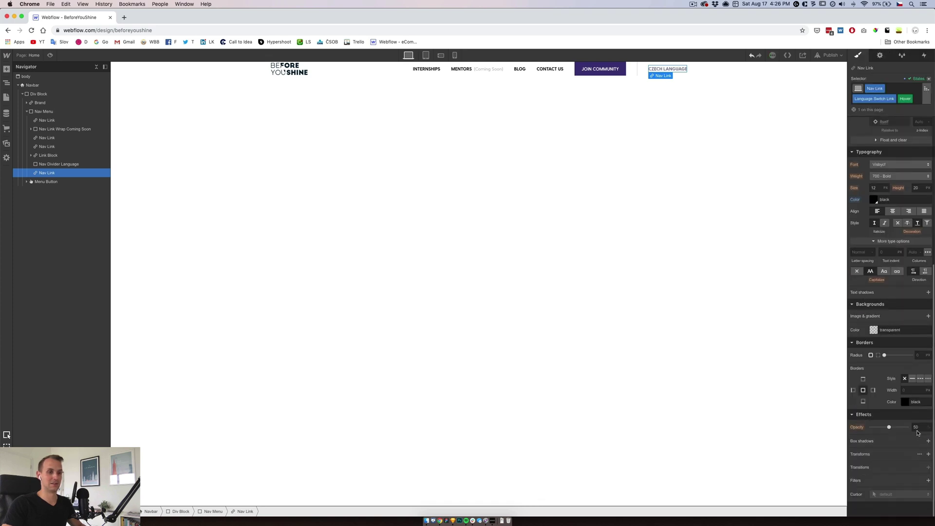
left_click(926, 426)
type("100")
key("Return")
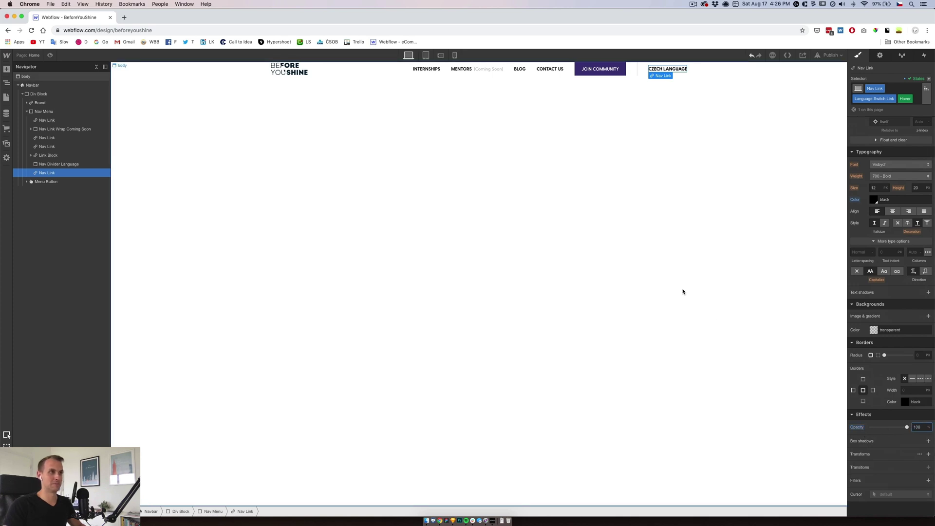
left_click(51, 55)
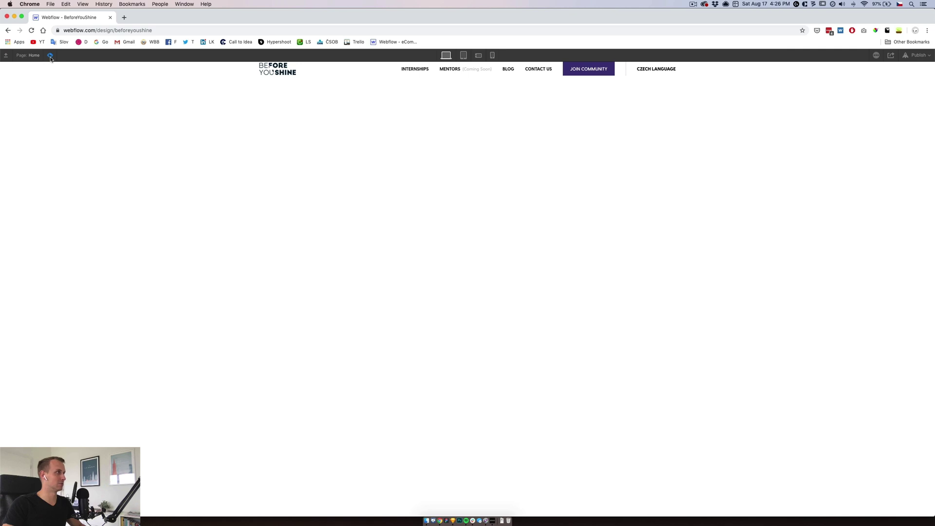
left_click(50, 56)
Give the navbar's Brand link block the new class Nav Logo
left_click(290, 69)
key("Up")
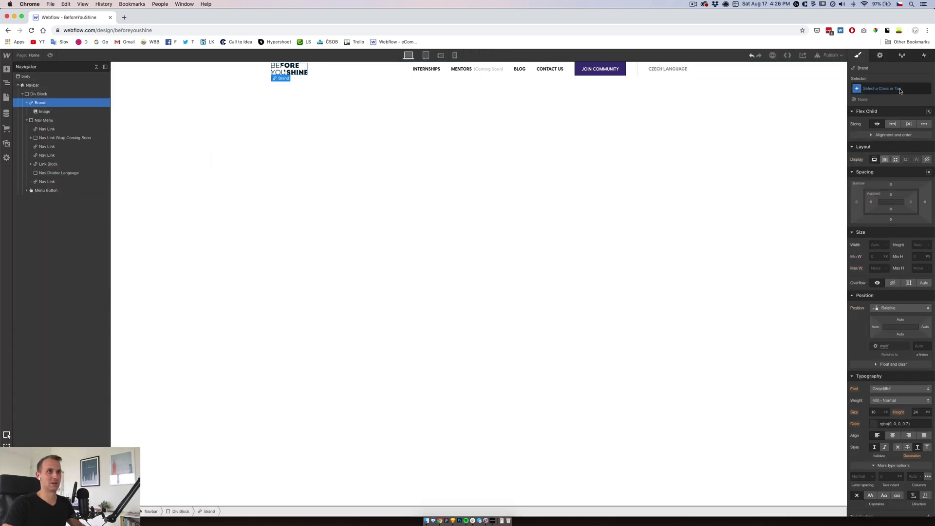
left_click(889, 90)
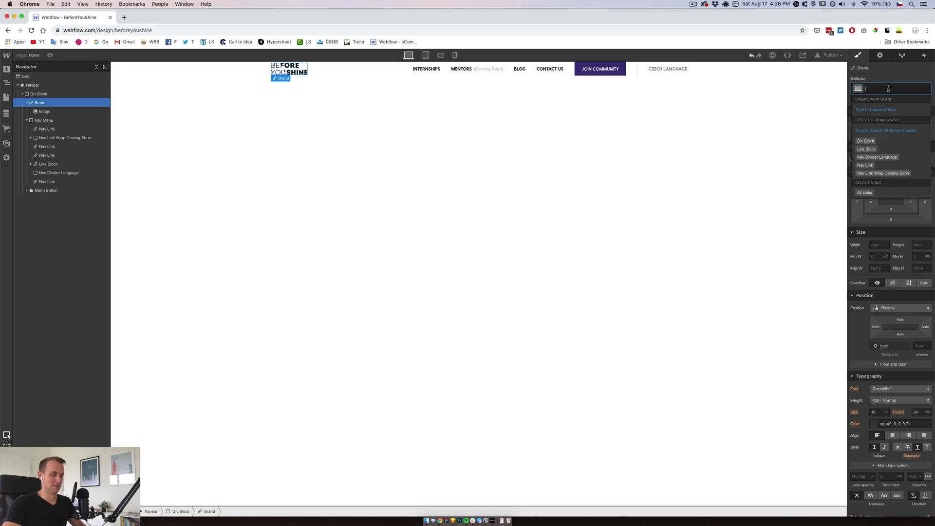
type("Nav Logo")
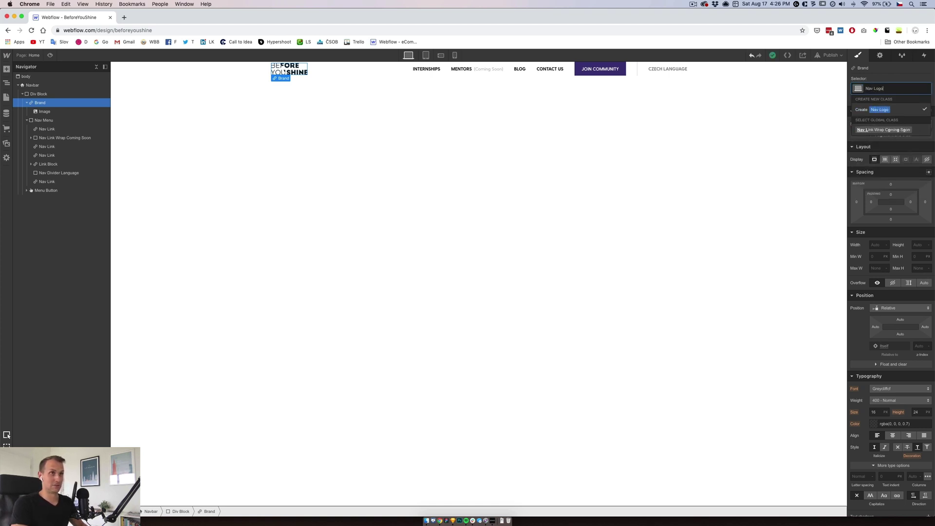
key("Return")
Set the Nav Logo's hover opacity to 80, return to the None state and preview the page
left_click(929, 79)
left_click(918, 100)
scroll(909, 427, "down", 5)
left_click(918, 427)
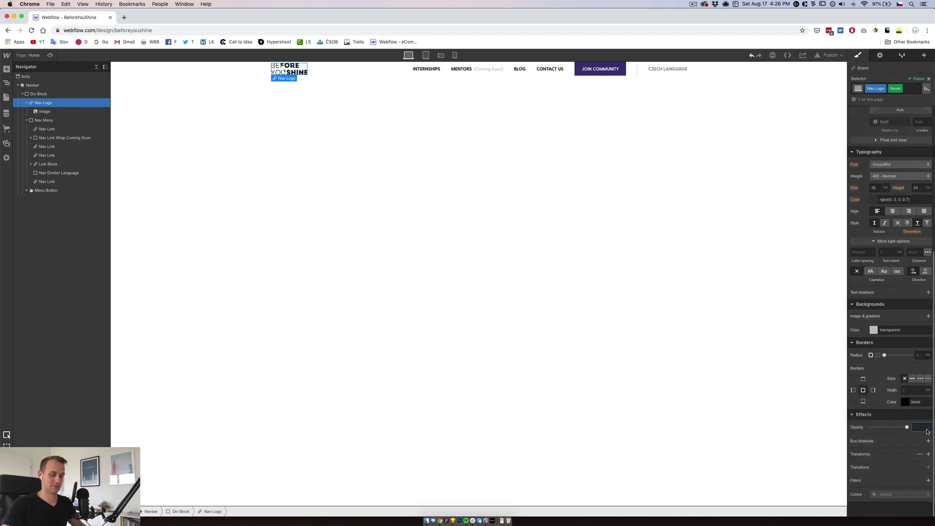
type("80")
left_click(928, 79)
left_click(918, 91)
left_click(48, 57)
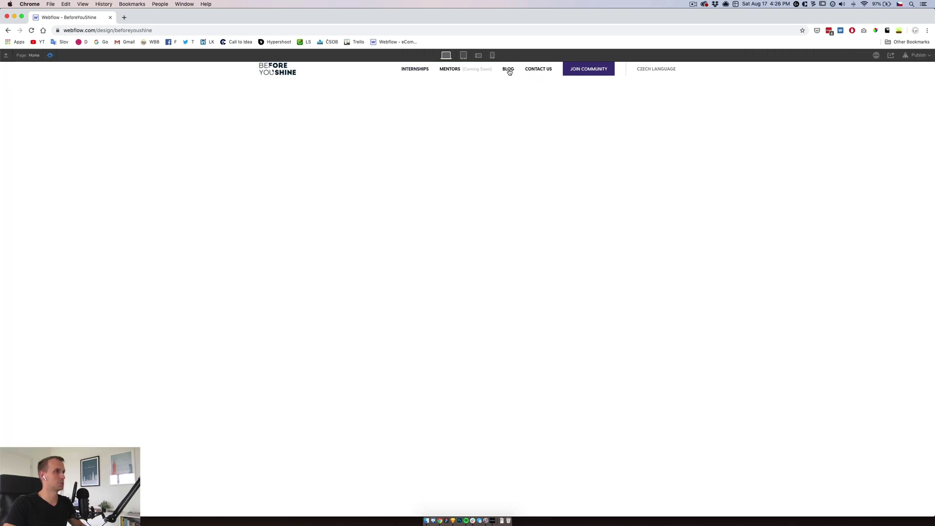
left_click(50, 55)
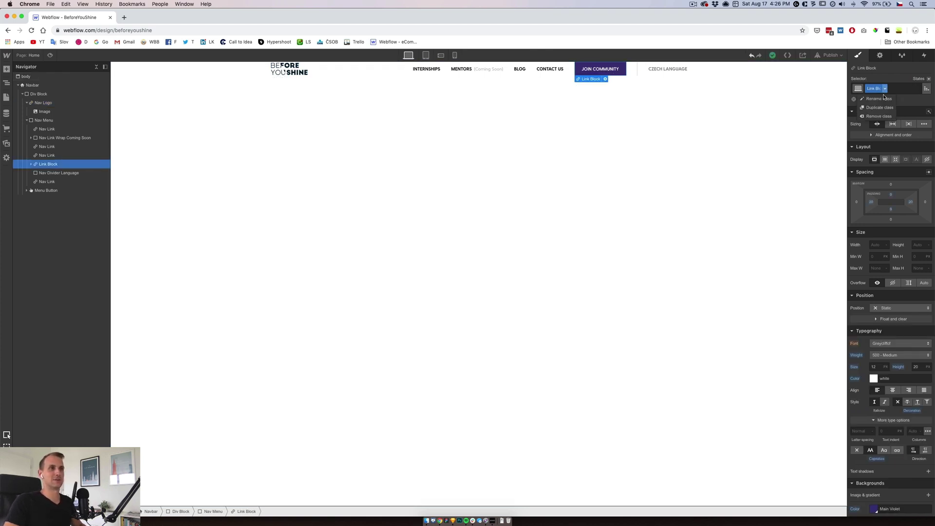
Rename the JOIN COMMUNITY button's Link Block class to Nav Button
left_click(892, 88)
type("Nav Button")
key("Return")
Set the Nav Button's hover background to the darker violet #2c215a
left_click(920, 79)
left_click(915, 94)
scroll(877, 439, "down", 2)
left_click(874, 455)
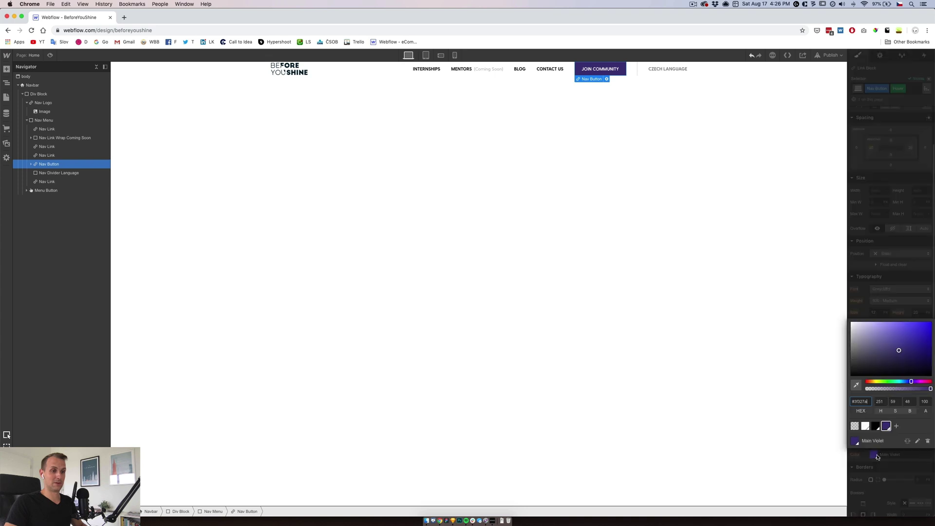
left_click(902, 357)
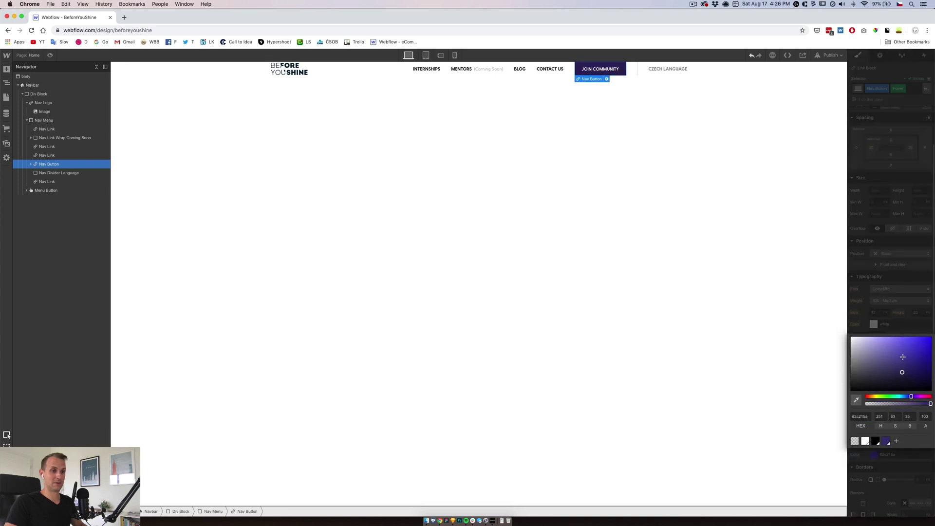
Save the hover background color as a swatch named Hovered Violet and return the Nav Button to the None state
left_click(898, 441)
type("Hovered Violet")
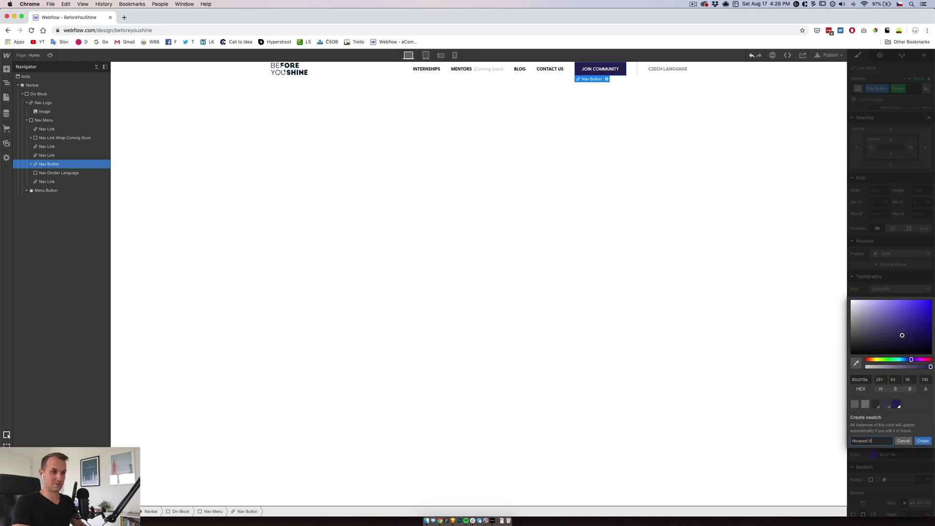
key("Return")
left_click(908, 287)
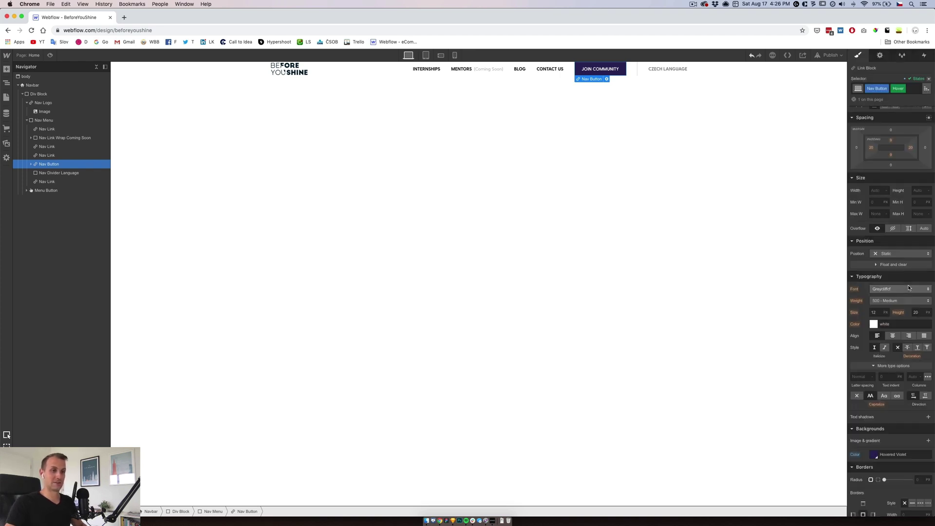
left_click(928, 79)
left_click(915, 90)
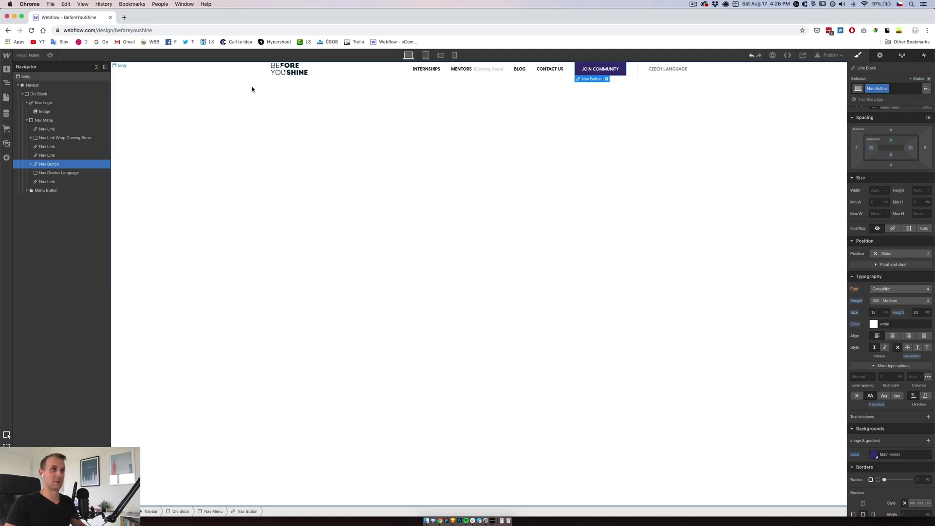
Preview the page to check the navbar's hover states and return to the designer
left_click(50, 56)
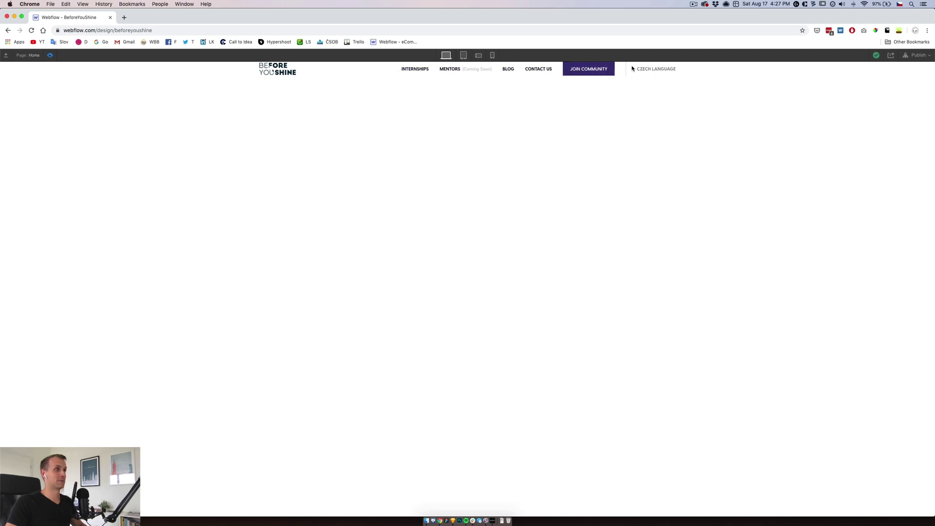
left_click(50, 55)
Rename the Navbar's inner Div Block class to Navigation Wrapper, collapse the navbar's layer tree and select the Navbar
left_click(323, 71)
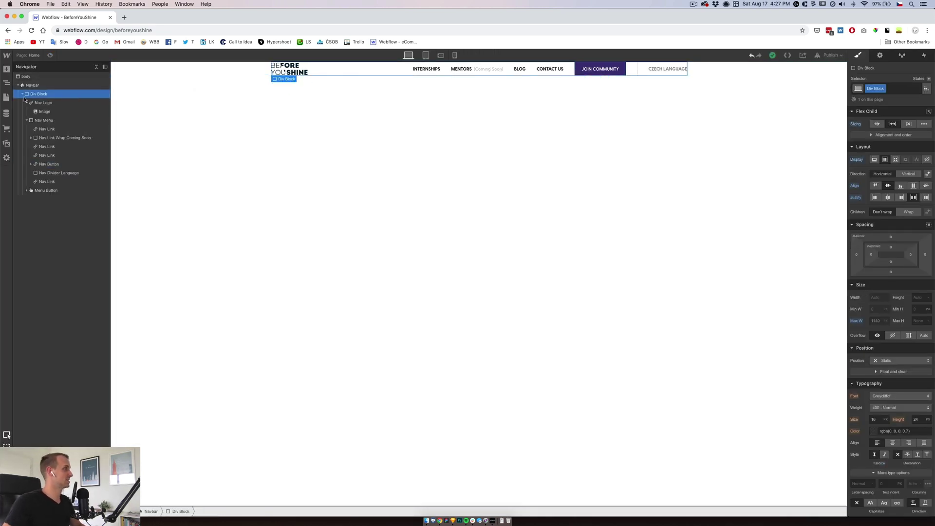
left_click(883, 88)
left_click(880, 100)
type("Naav")
type("igation Warap")
type("pe")
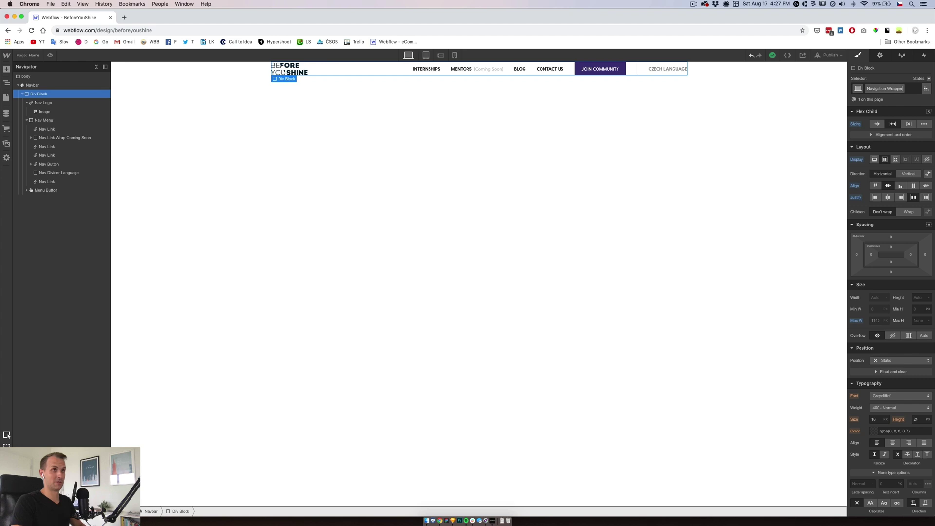
type("r")
key("Return")
left_click(23, 94)
left_click(18, 85)
left_click(32, 86)
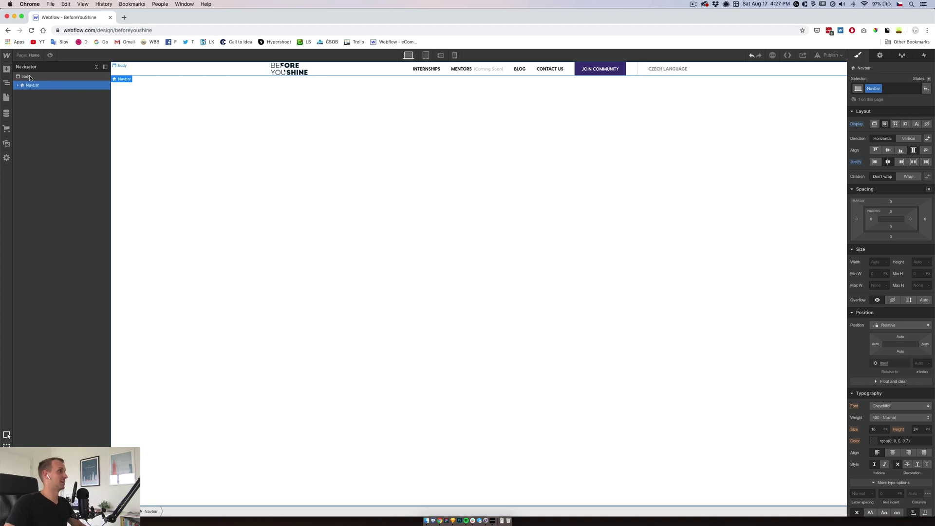
Switch to Sketch to examine the logo's spacing in the header design and return to Webflow
left_click(453, 521)
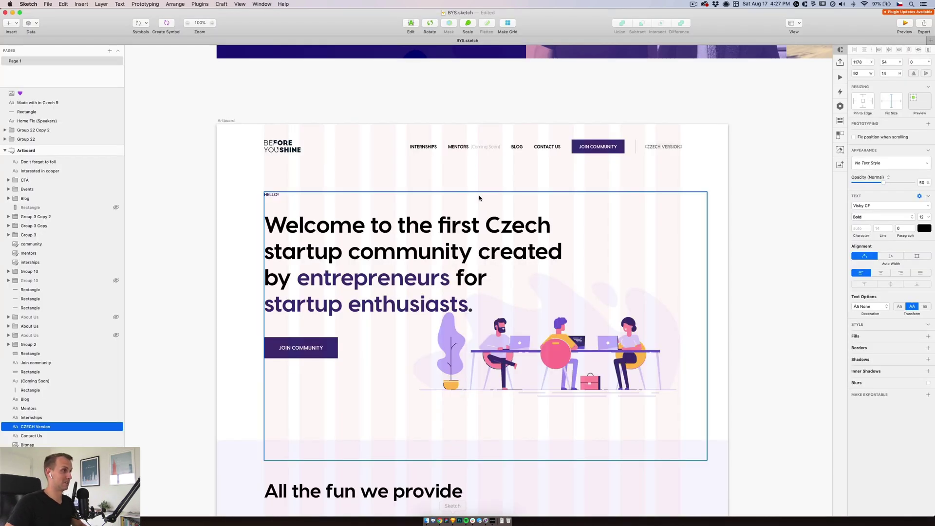
left_click(288, 143)
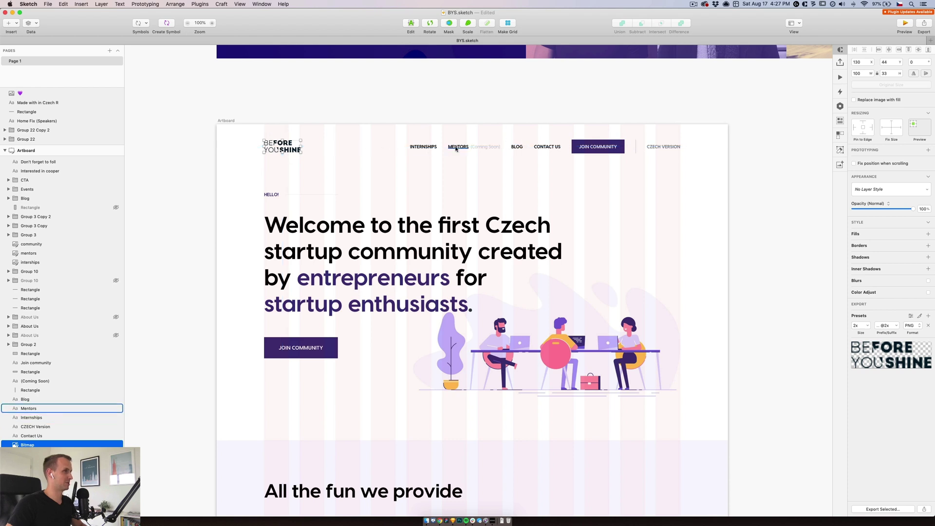
key("super+Tab")
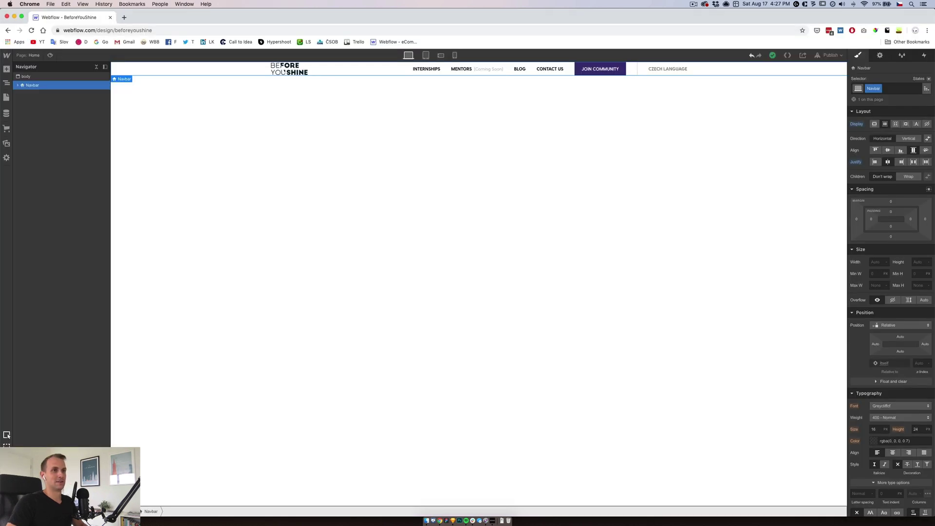
Set the Navbar's top and bottom padding to 40 px
left_click(892, 213)
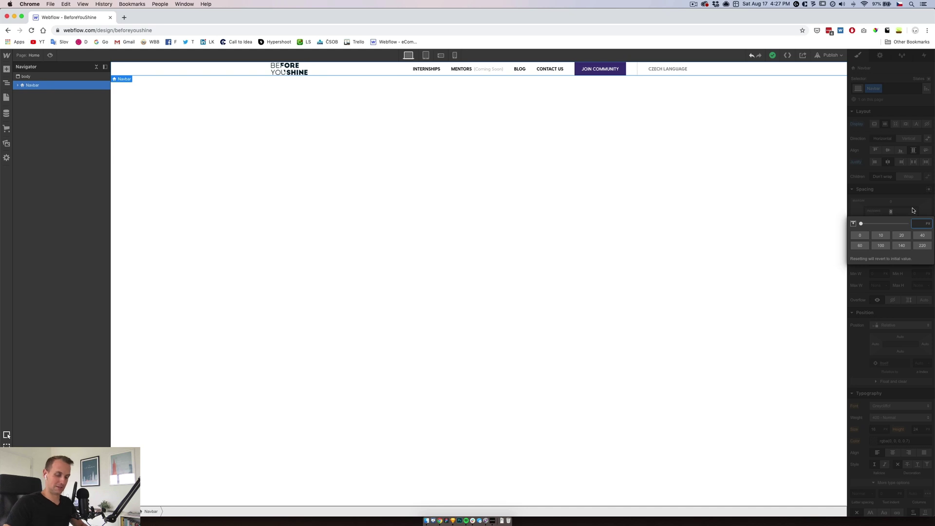
type("40")
key("Return")
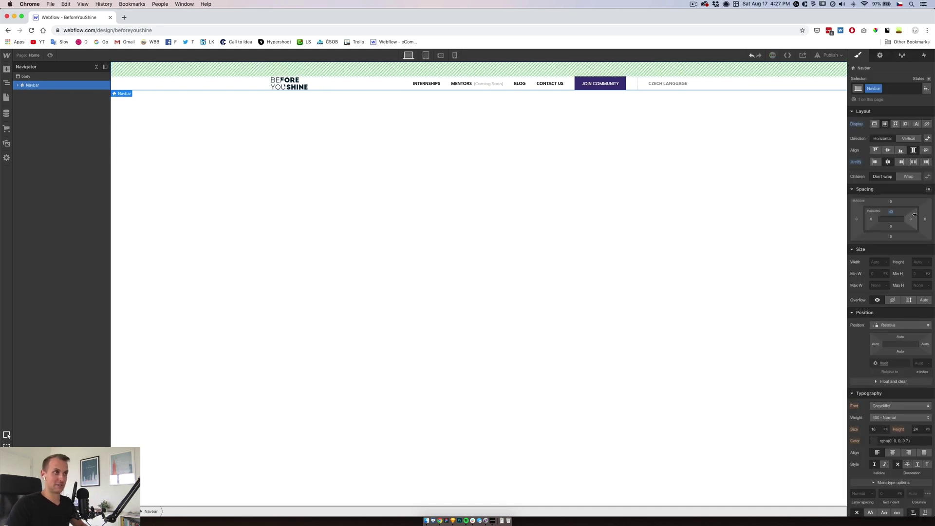
left_click(893, 227)
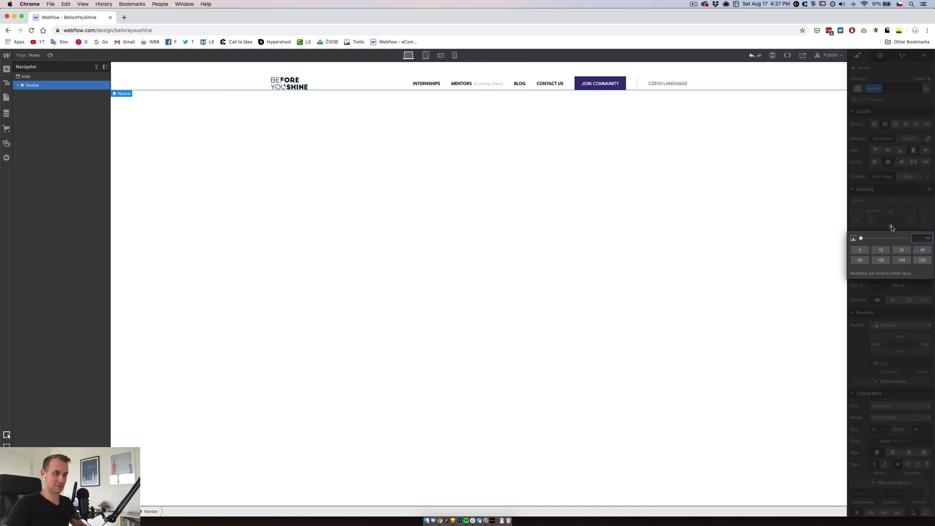
type("40")
key("Return")
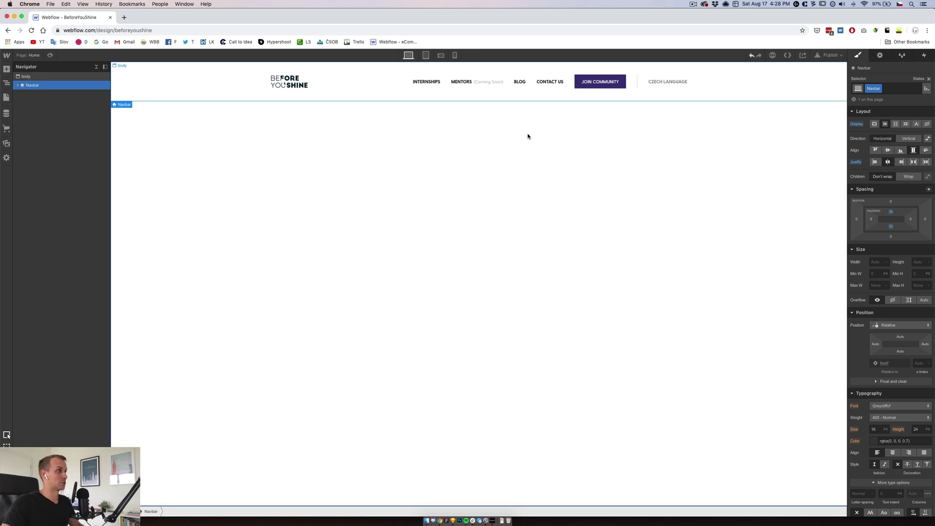
Select the page Body and switch to Sketch to examine the hero section below the header
left_click(443, 140)
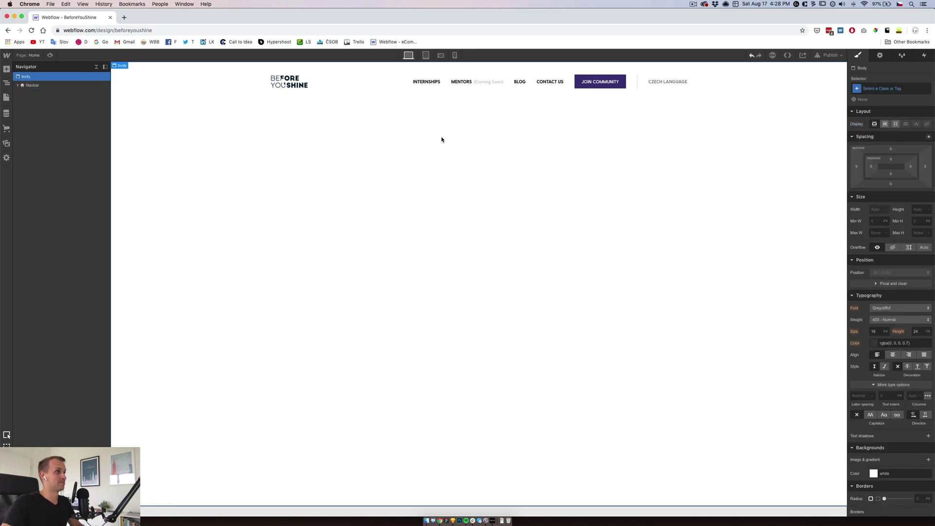
left_click(453, 521)
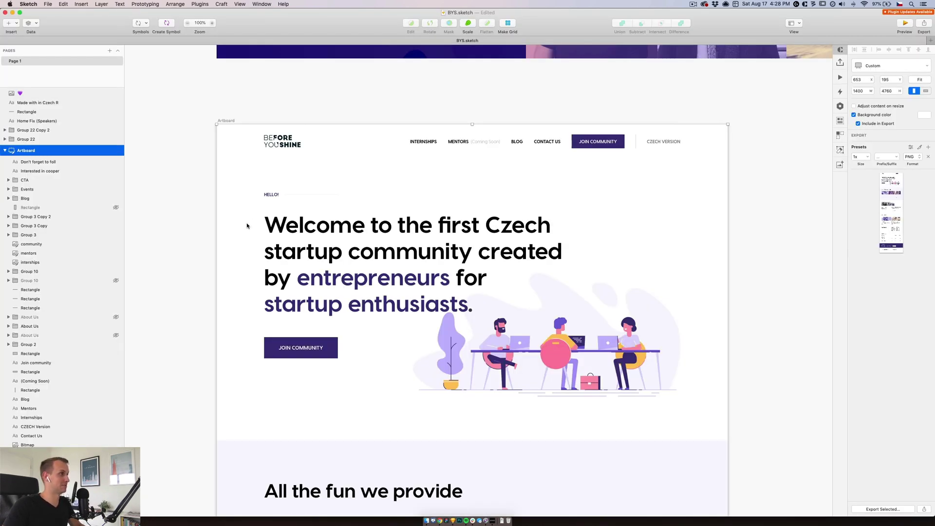